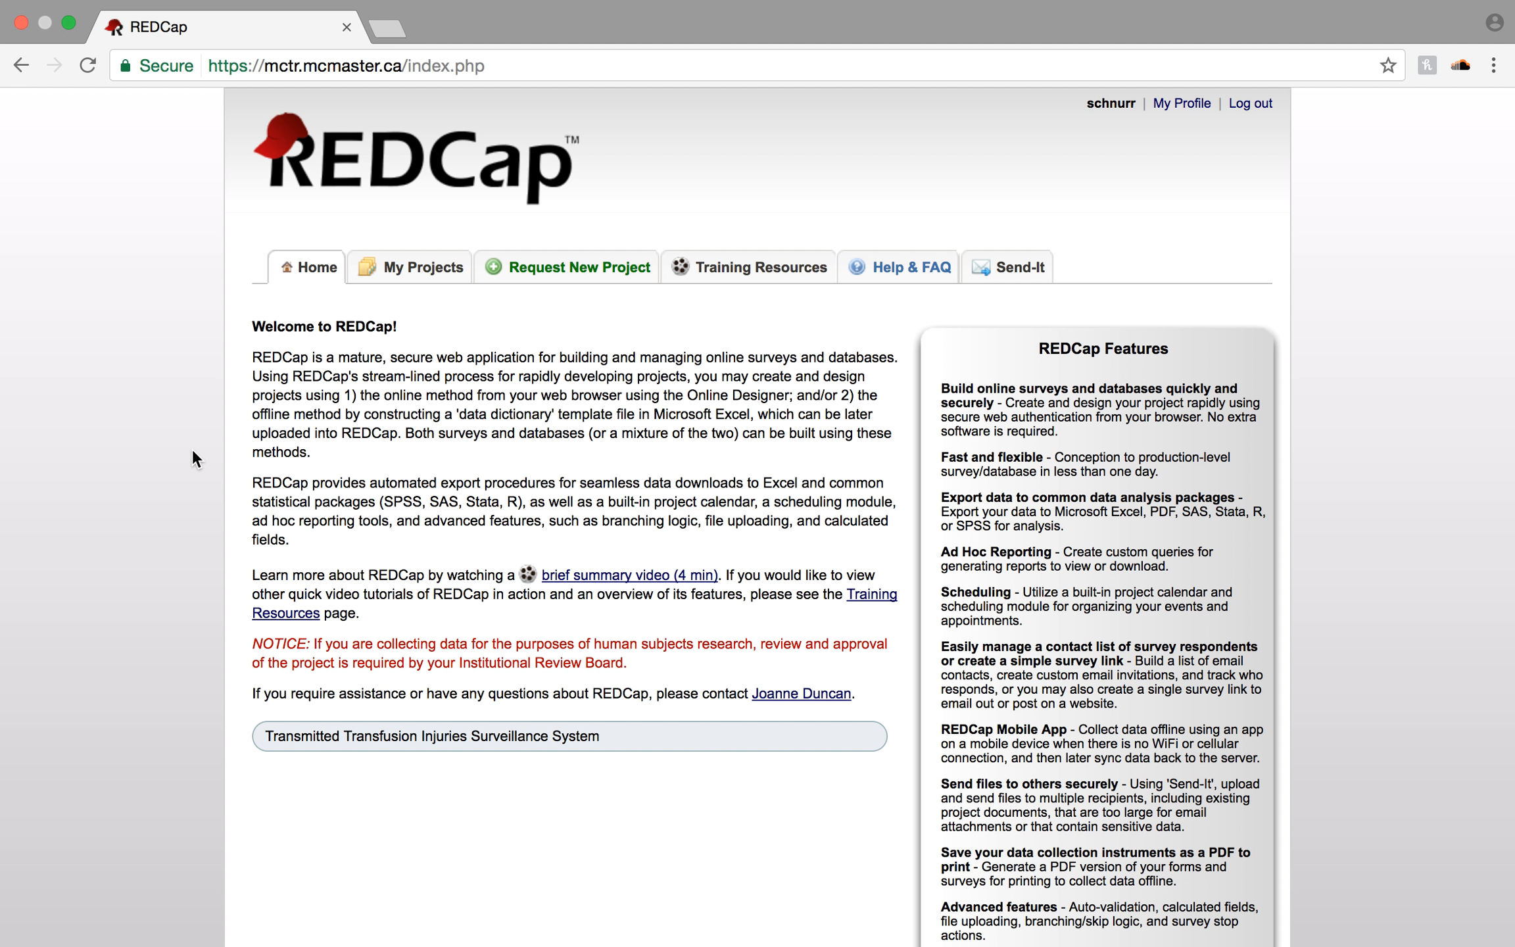
- Open the project "PAUSE Study-Use Day of Surgery as "Start Date" when scheduling patients" and view its data exports and reports page
click(400, 267)
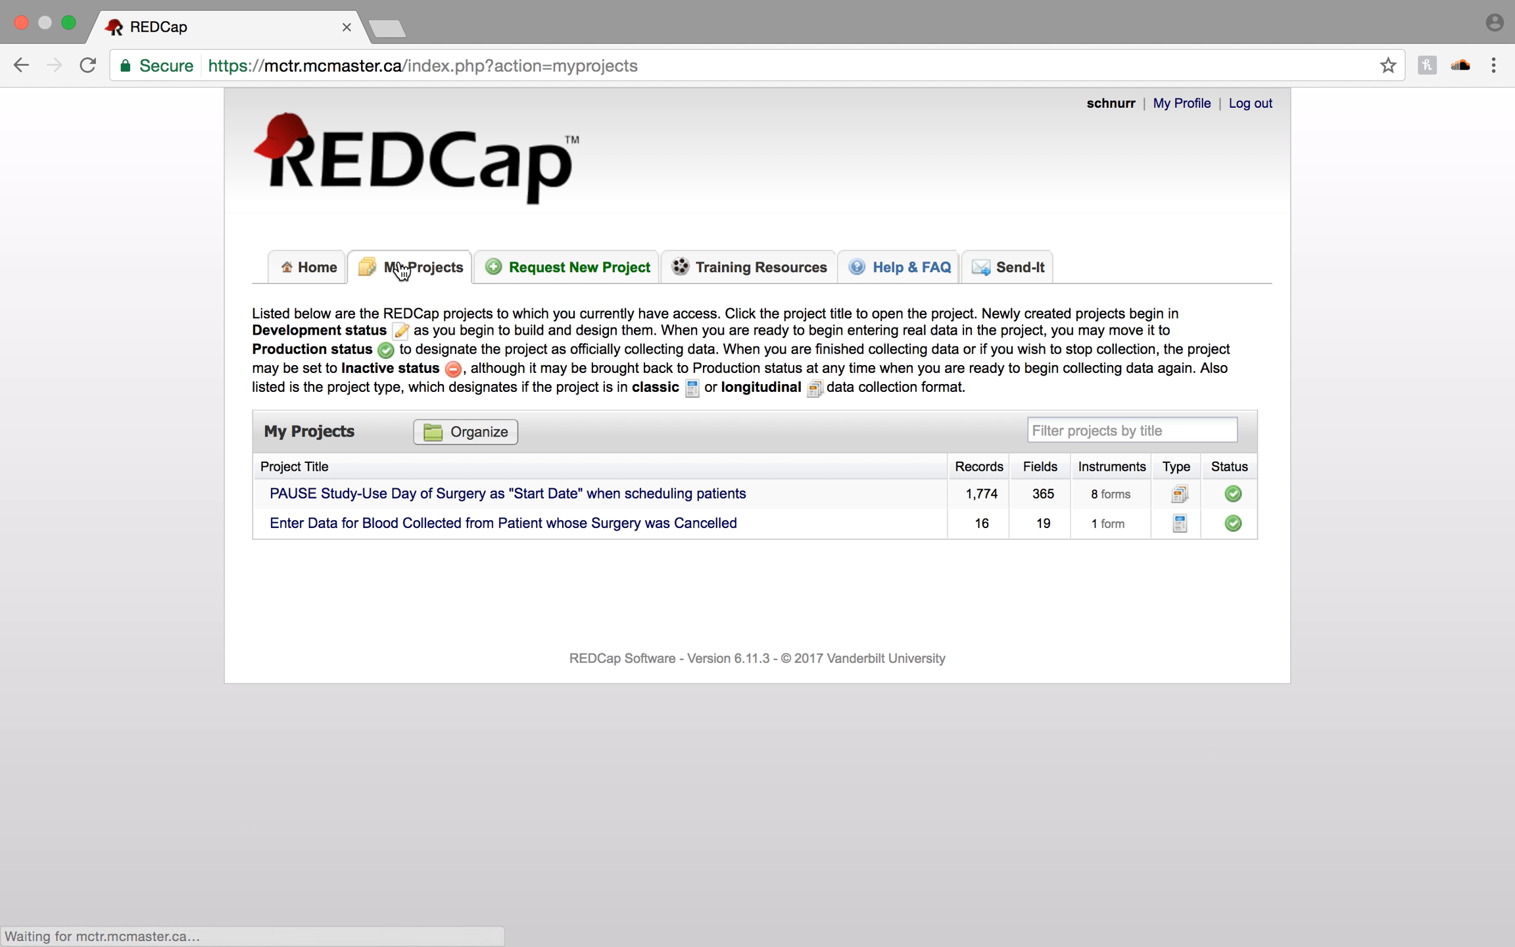
click(342, 503)
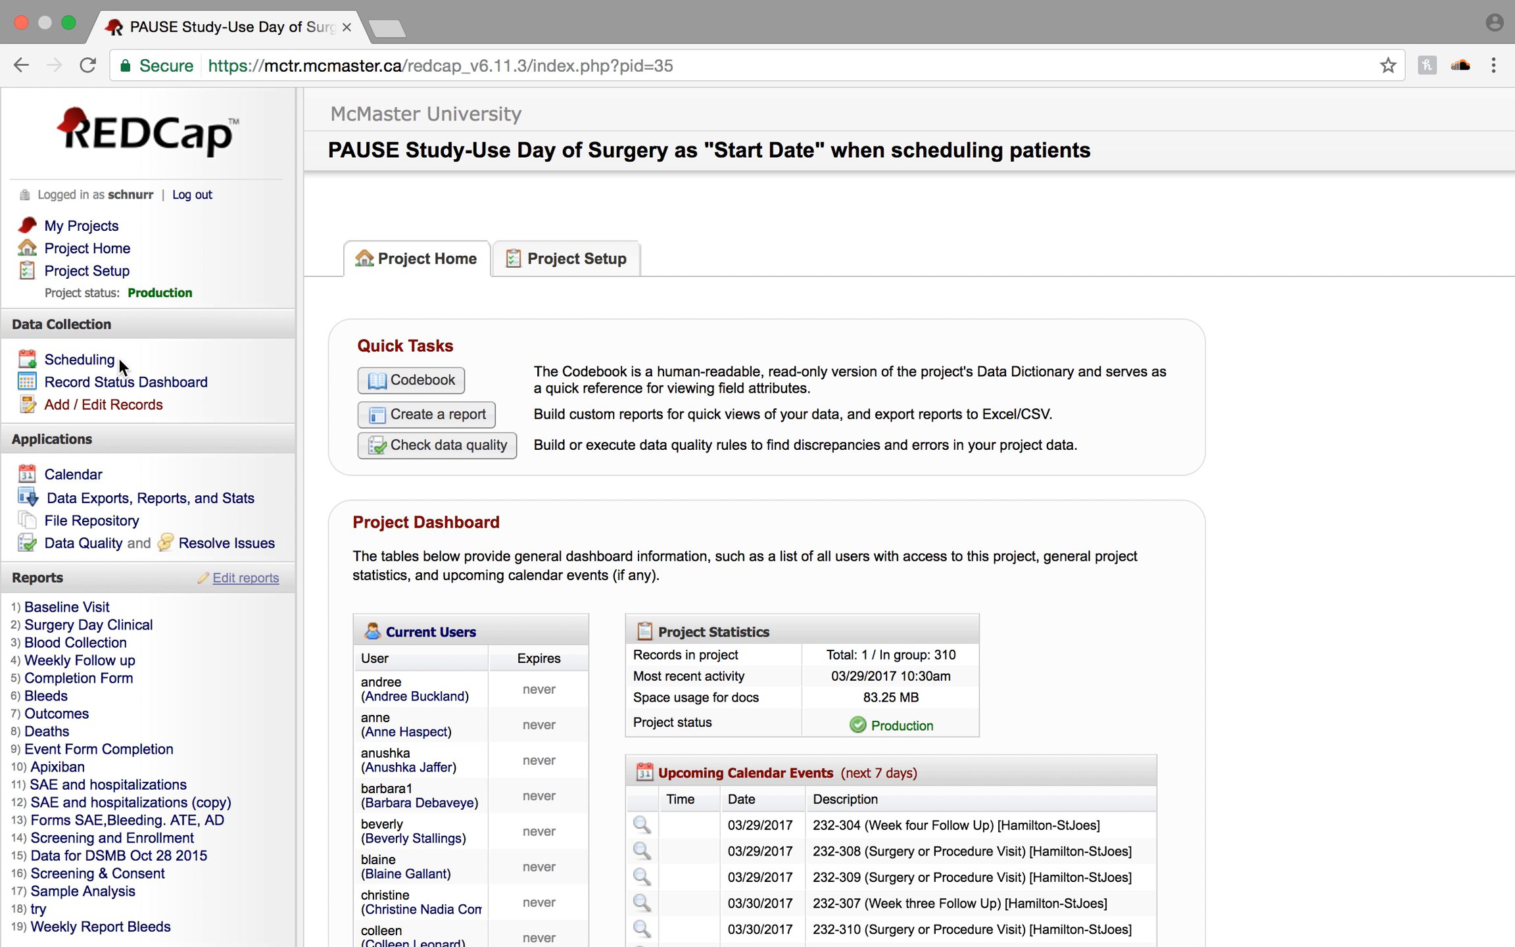
click(142, 500)
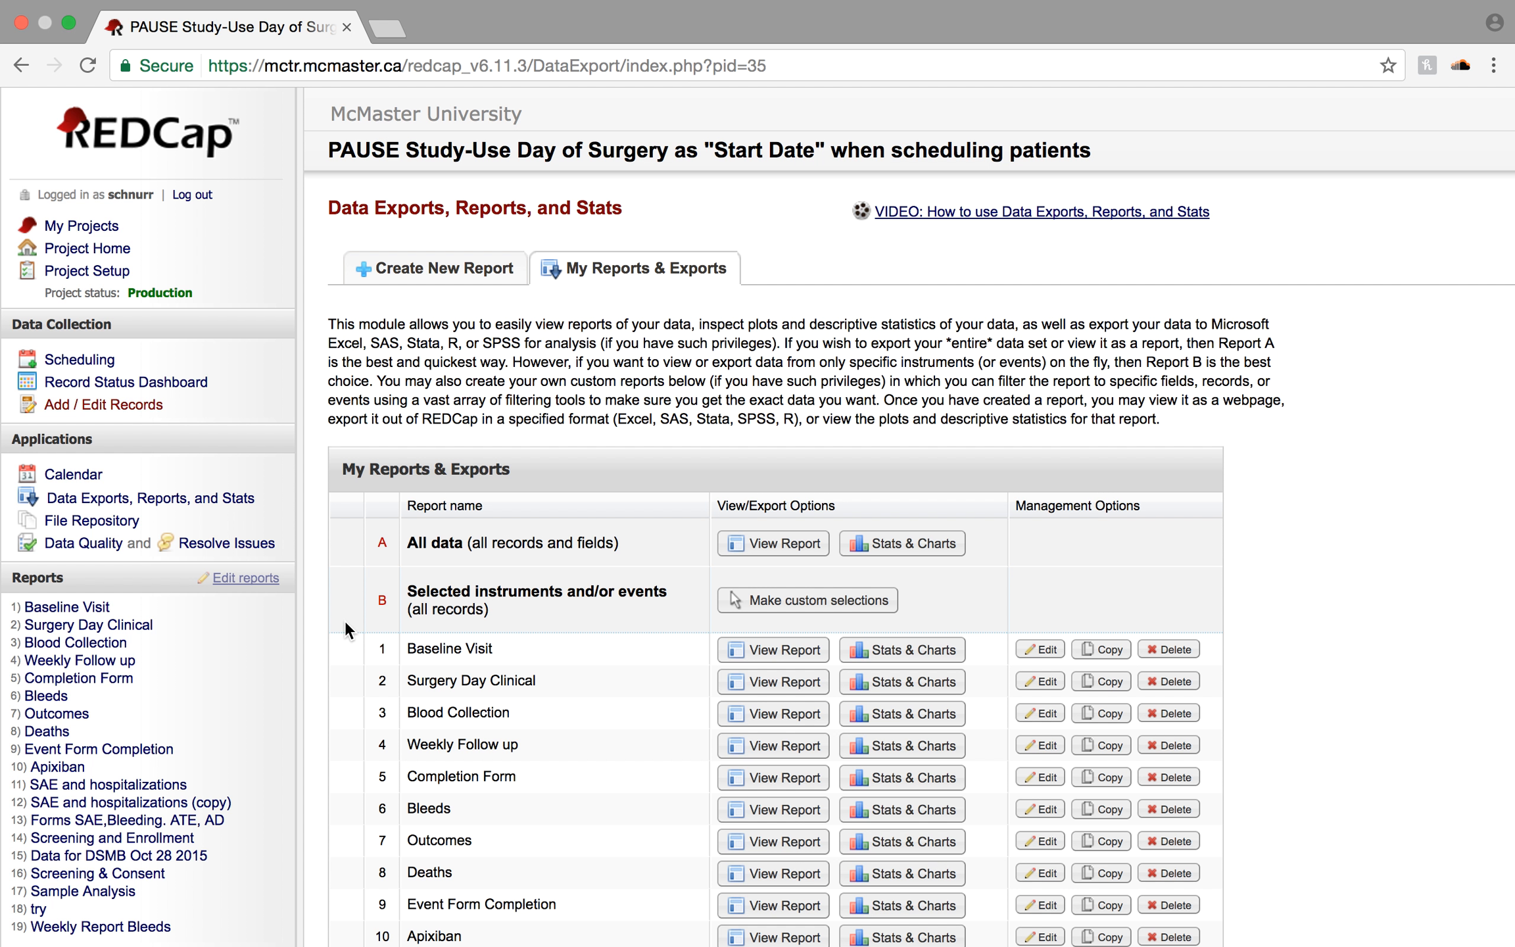
- Open the project's File Repository and look through the whole list of user files
click(95, 523)
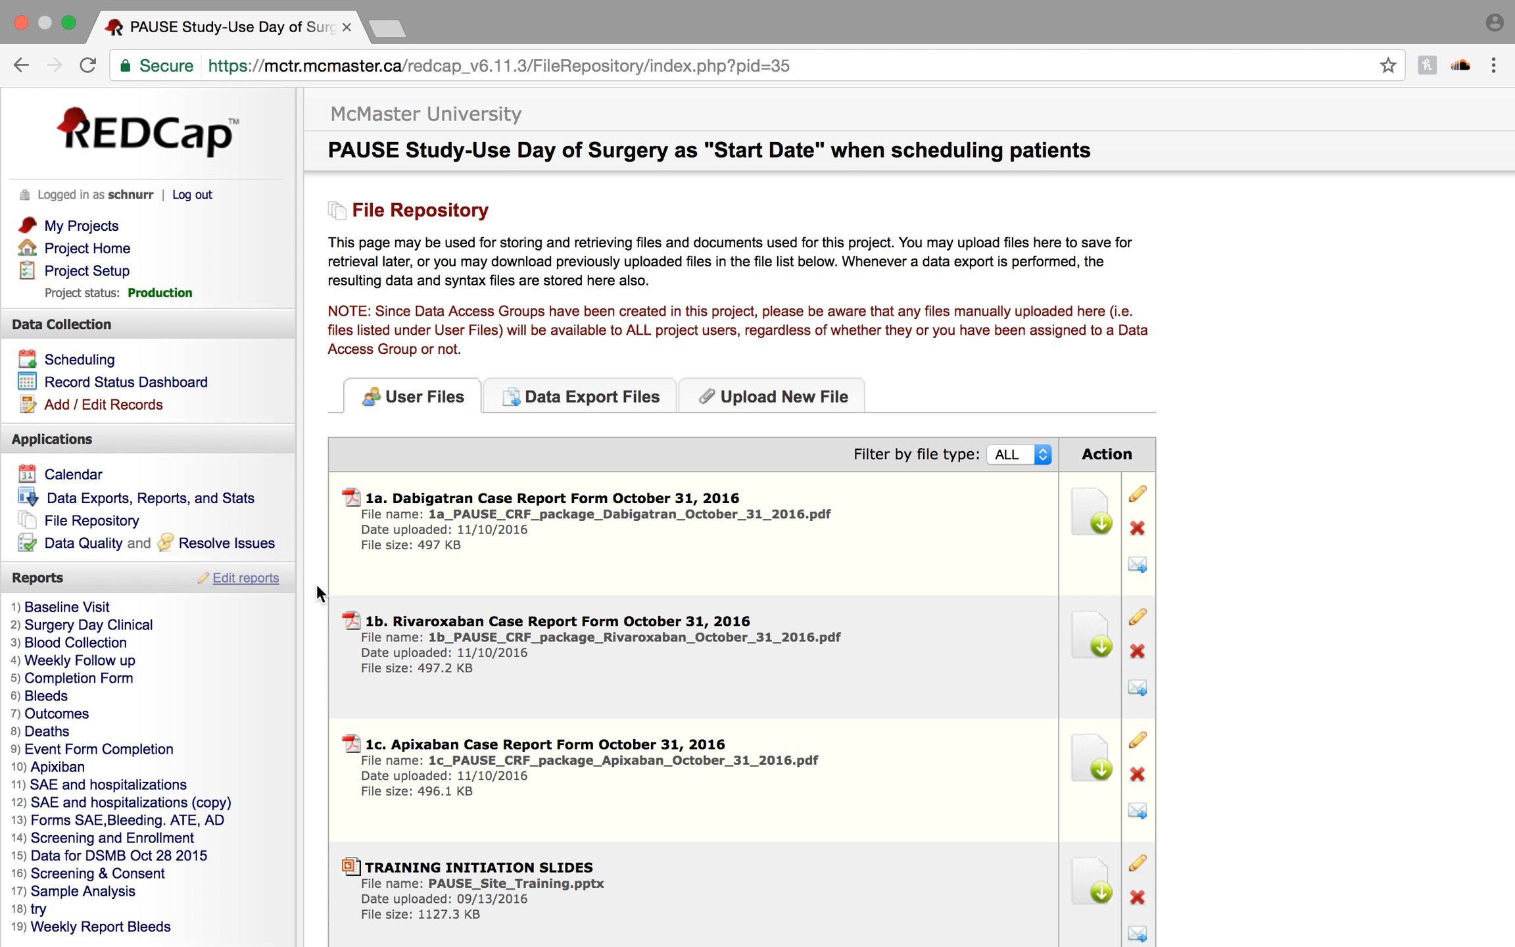
scroll(1194, 809, down, 10)
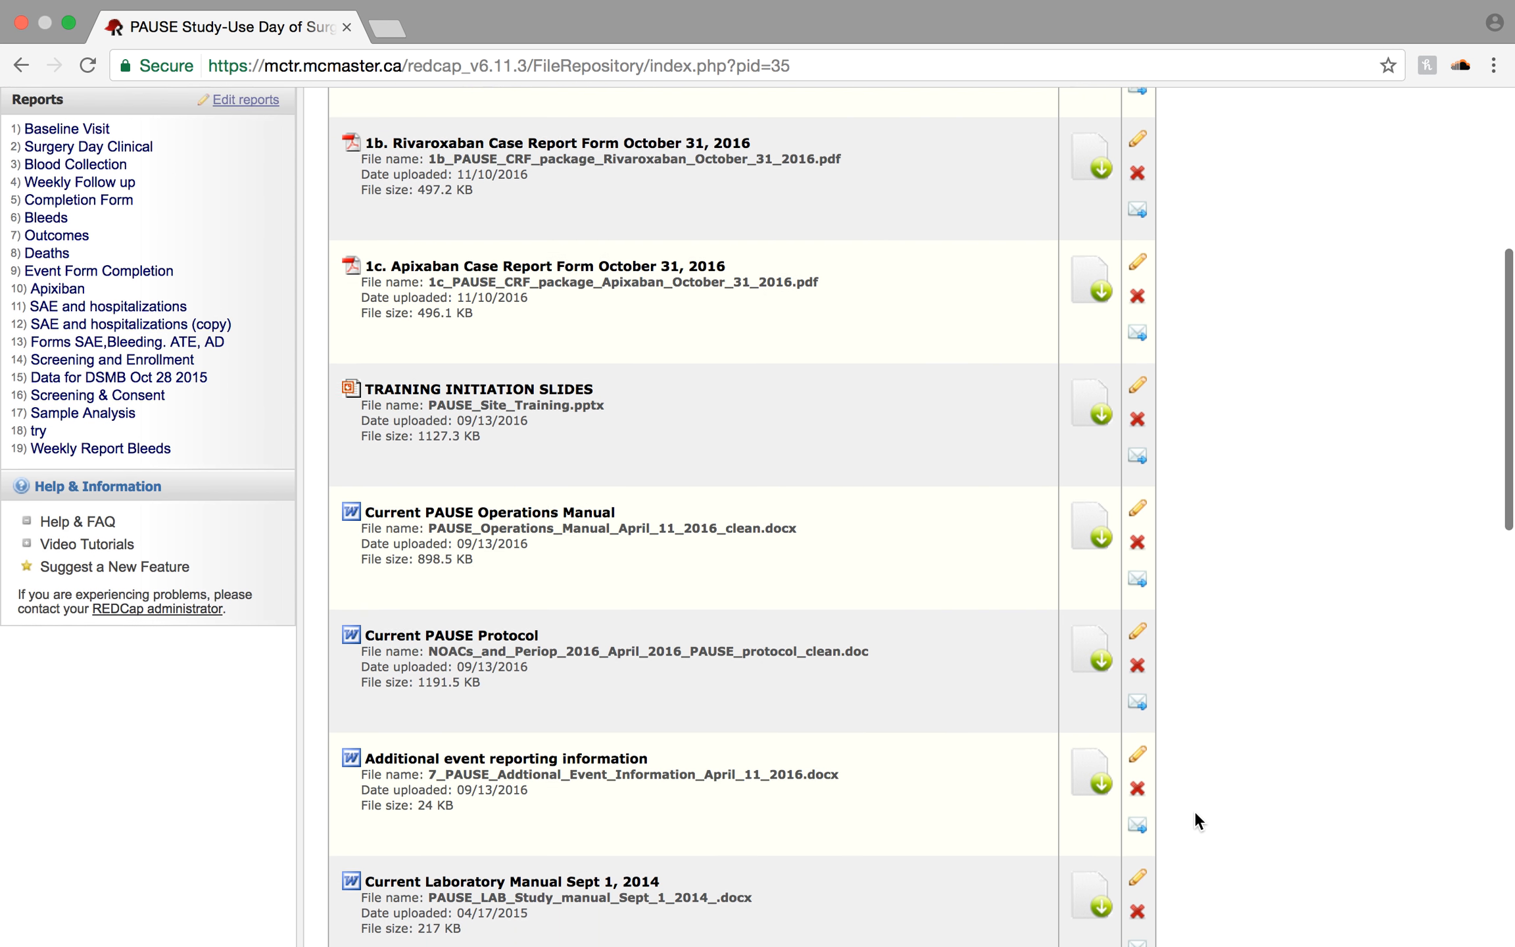
scroll(1195, 810, down, 3)
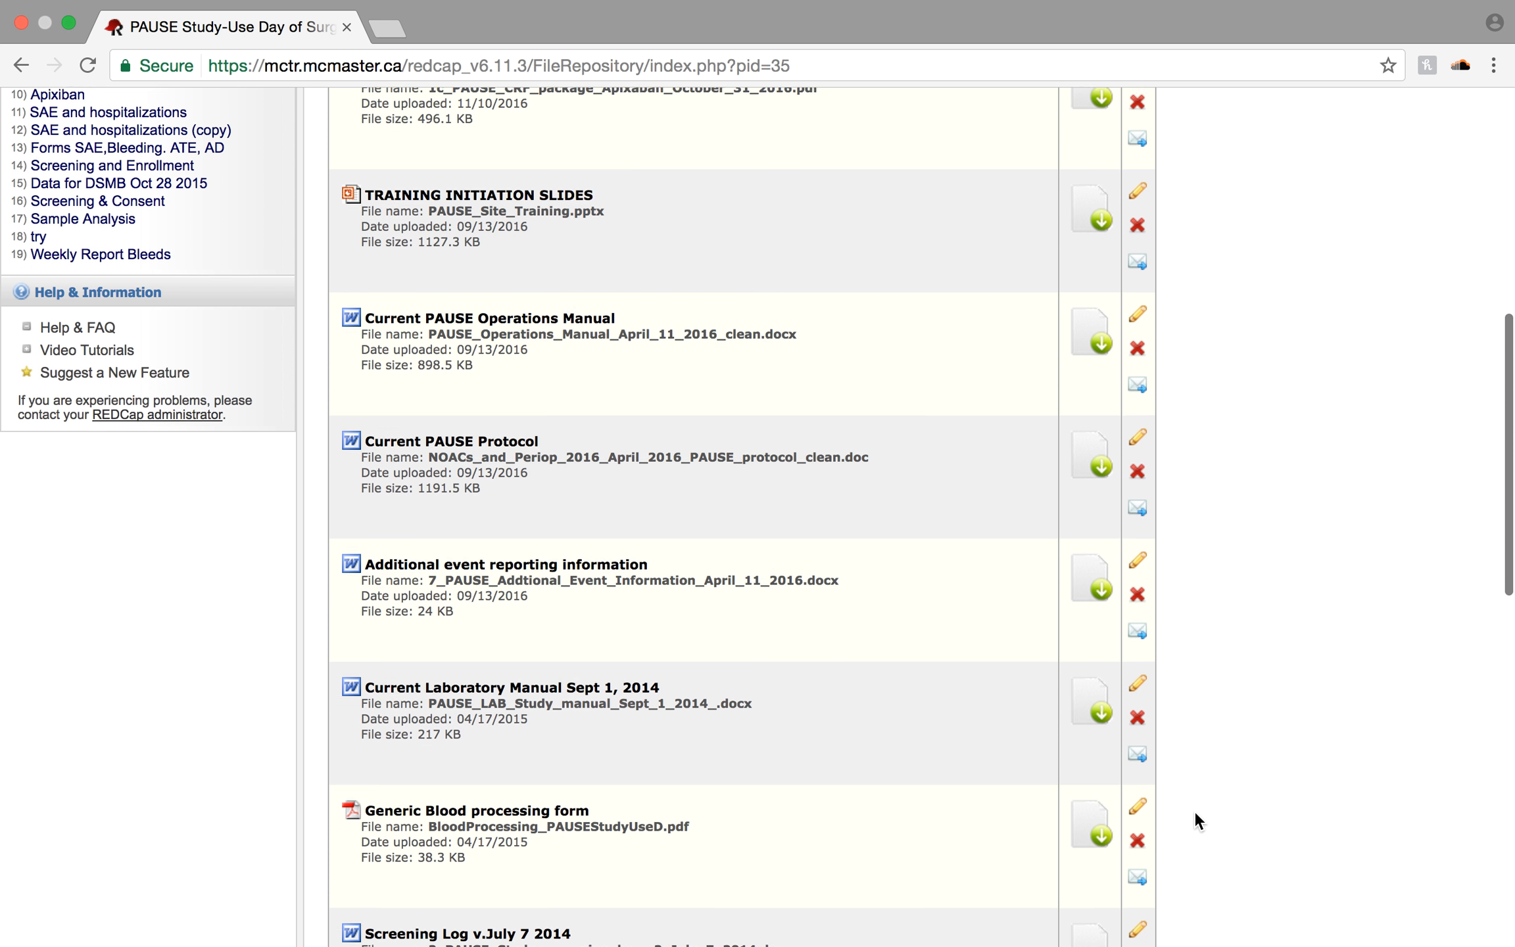
scroll(1195, 813, down, 3)
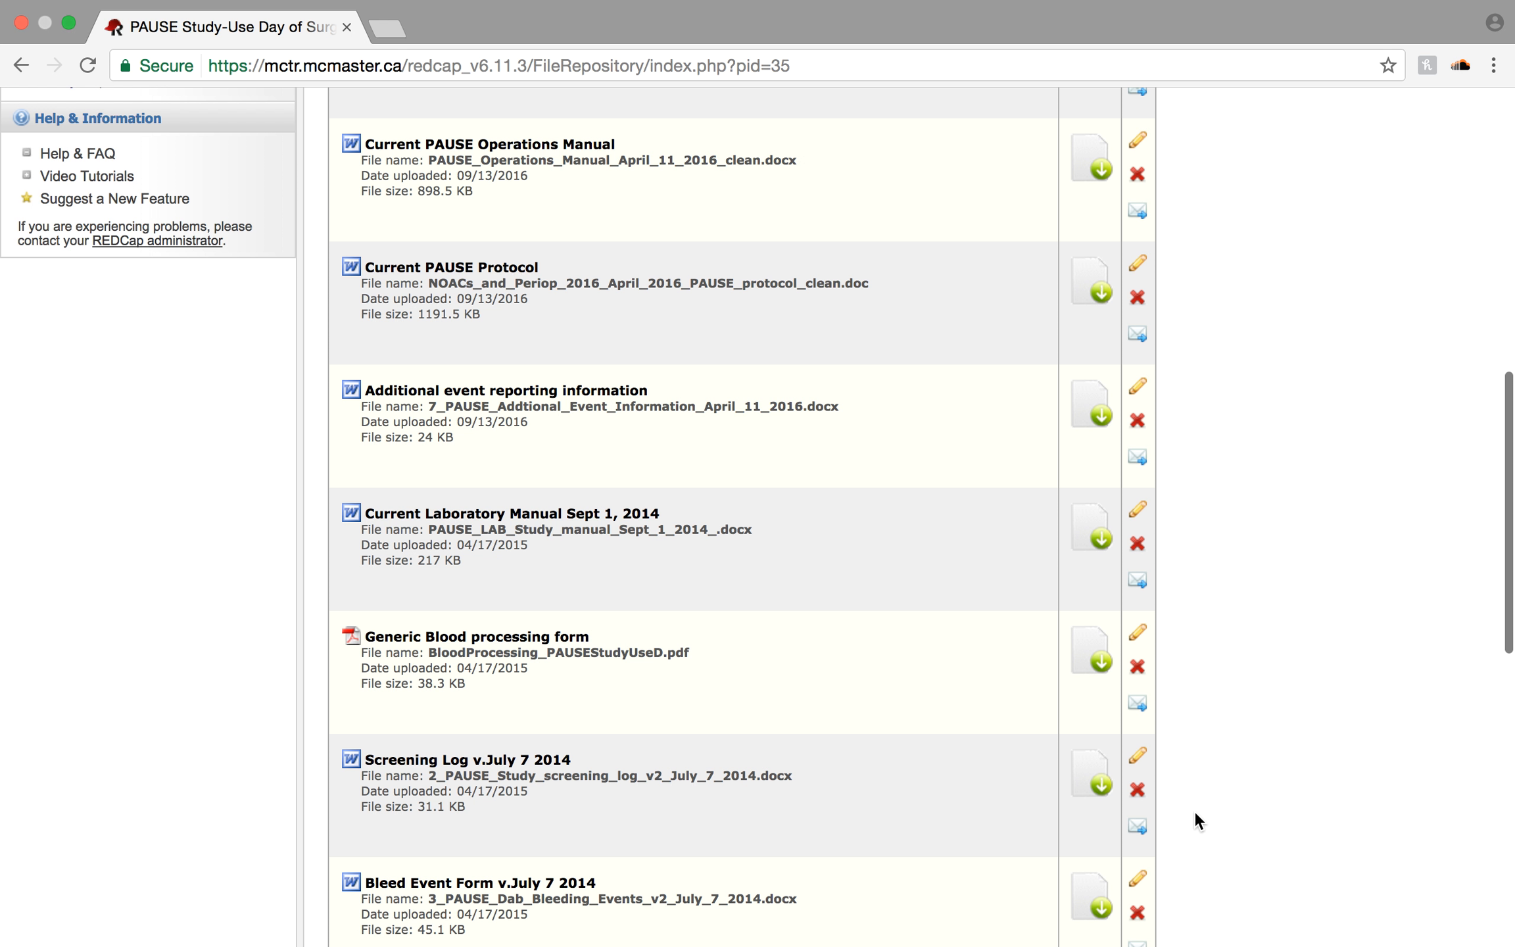
scroll(1195, 814, down, 15)
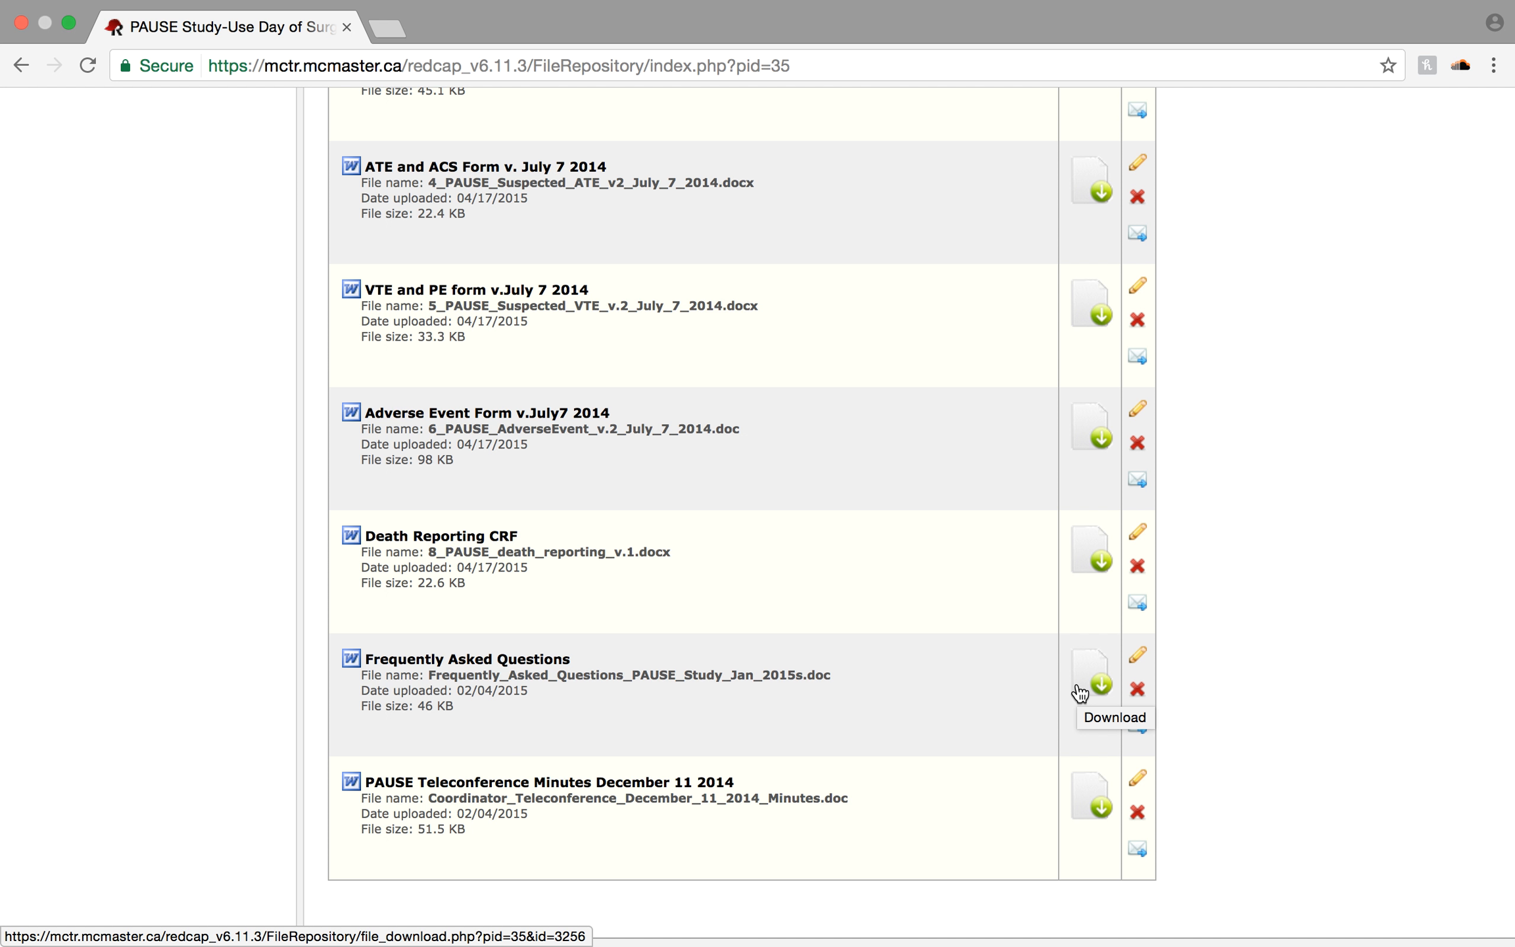
scroll(1385, 624, up, 15)
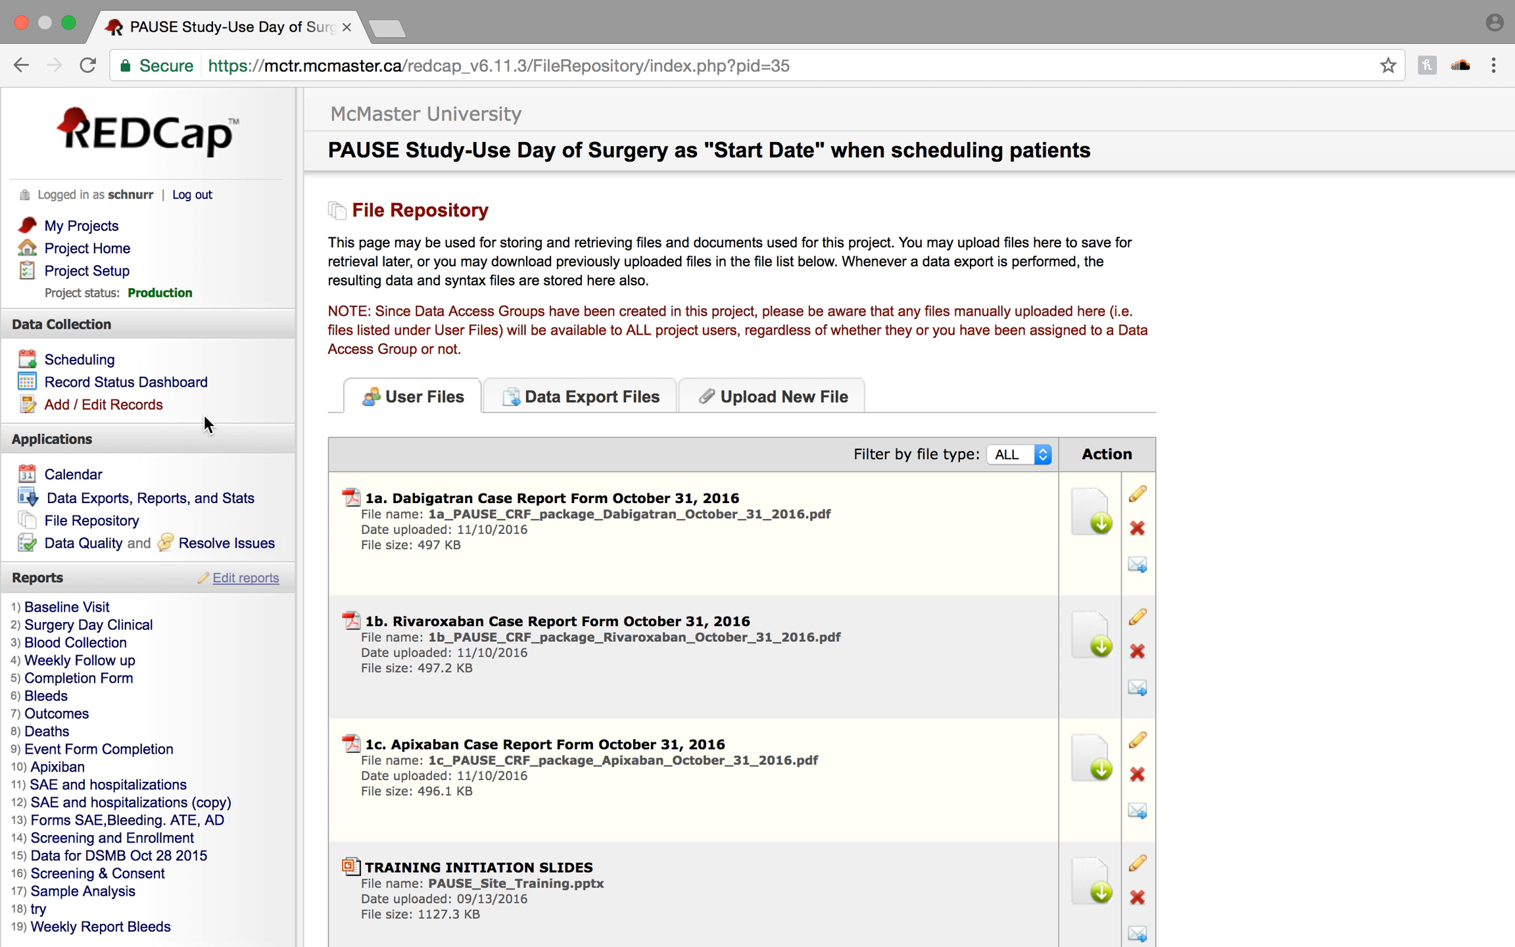
- Add a new record and open its Screening and Eligibility form for the Enrollment and Data Entry event
click(85, 410)
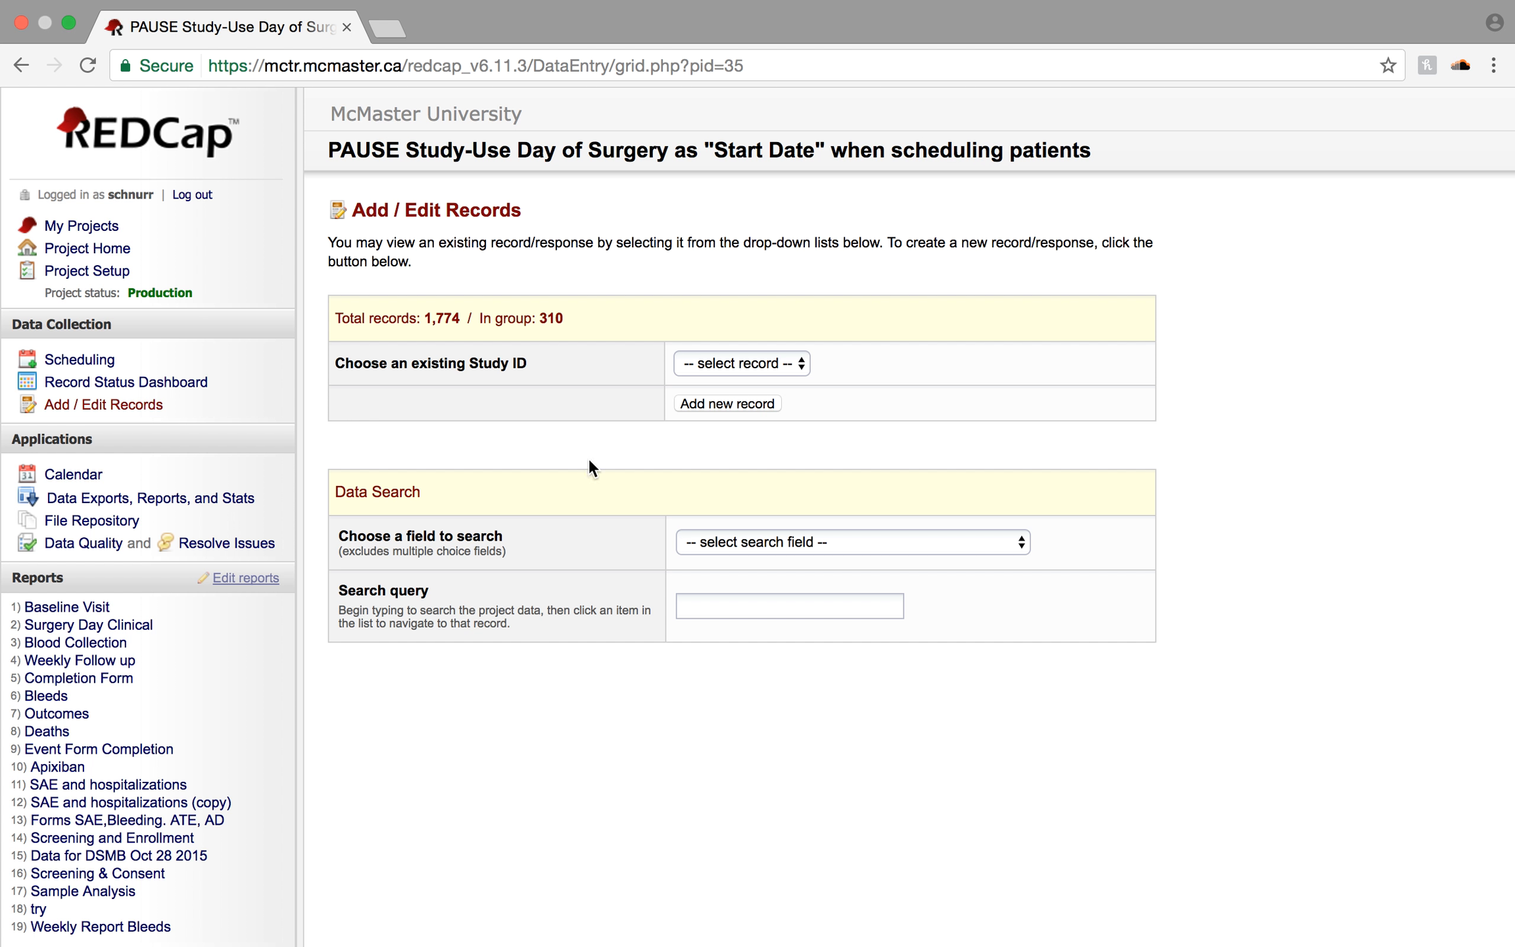
click(730, 404)
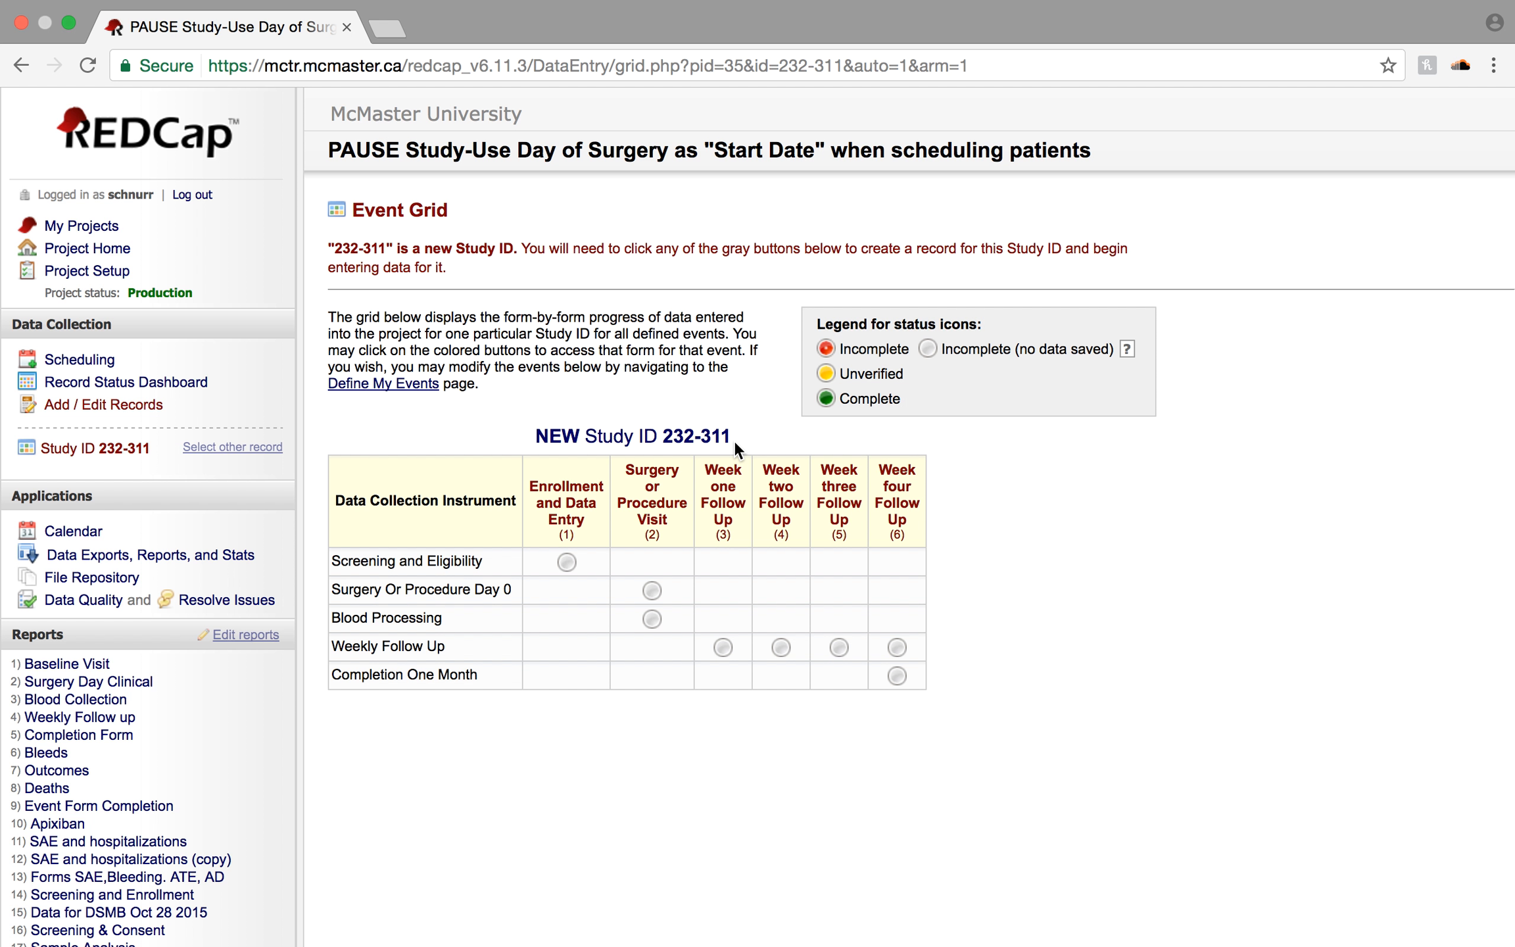
click(566, 567)
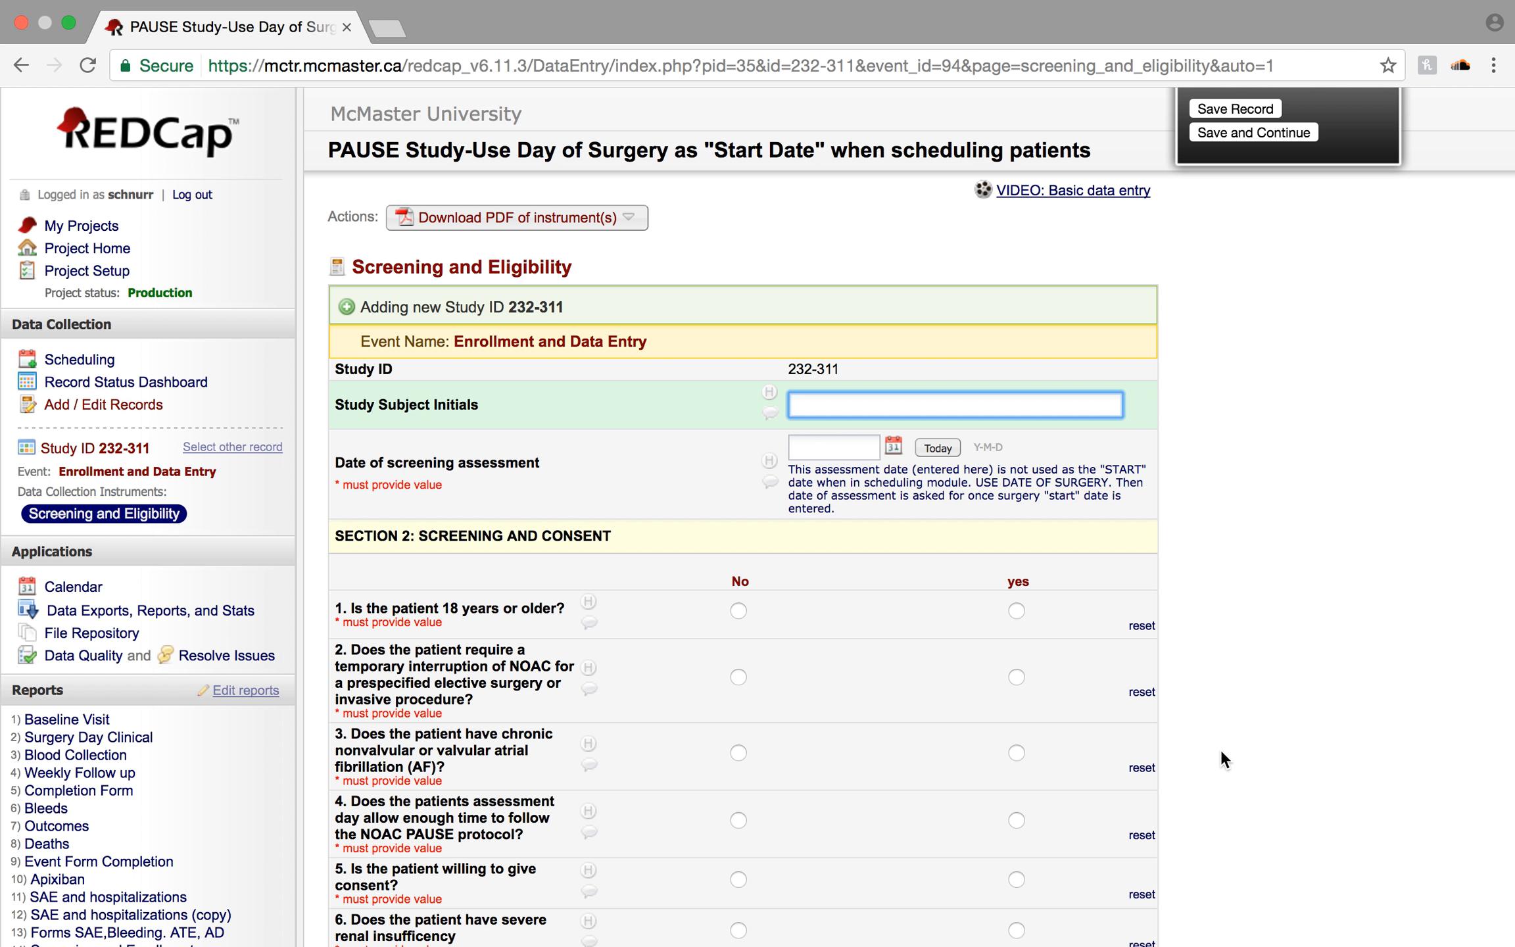
- Record Dabigatran as the patient's novel oral anticoagulant, with a current dose of 110 mg PO BID
scroll(1220, 749, down, 1)
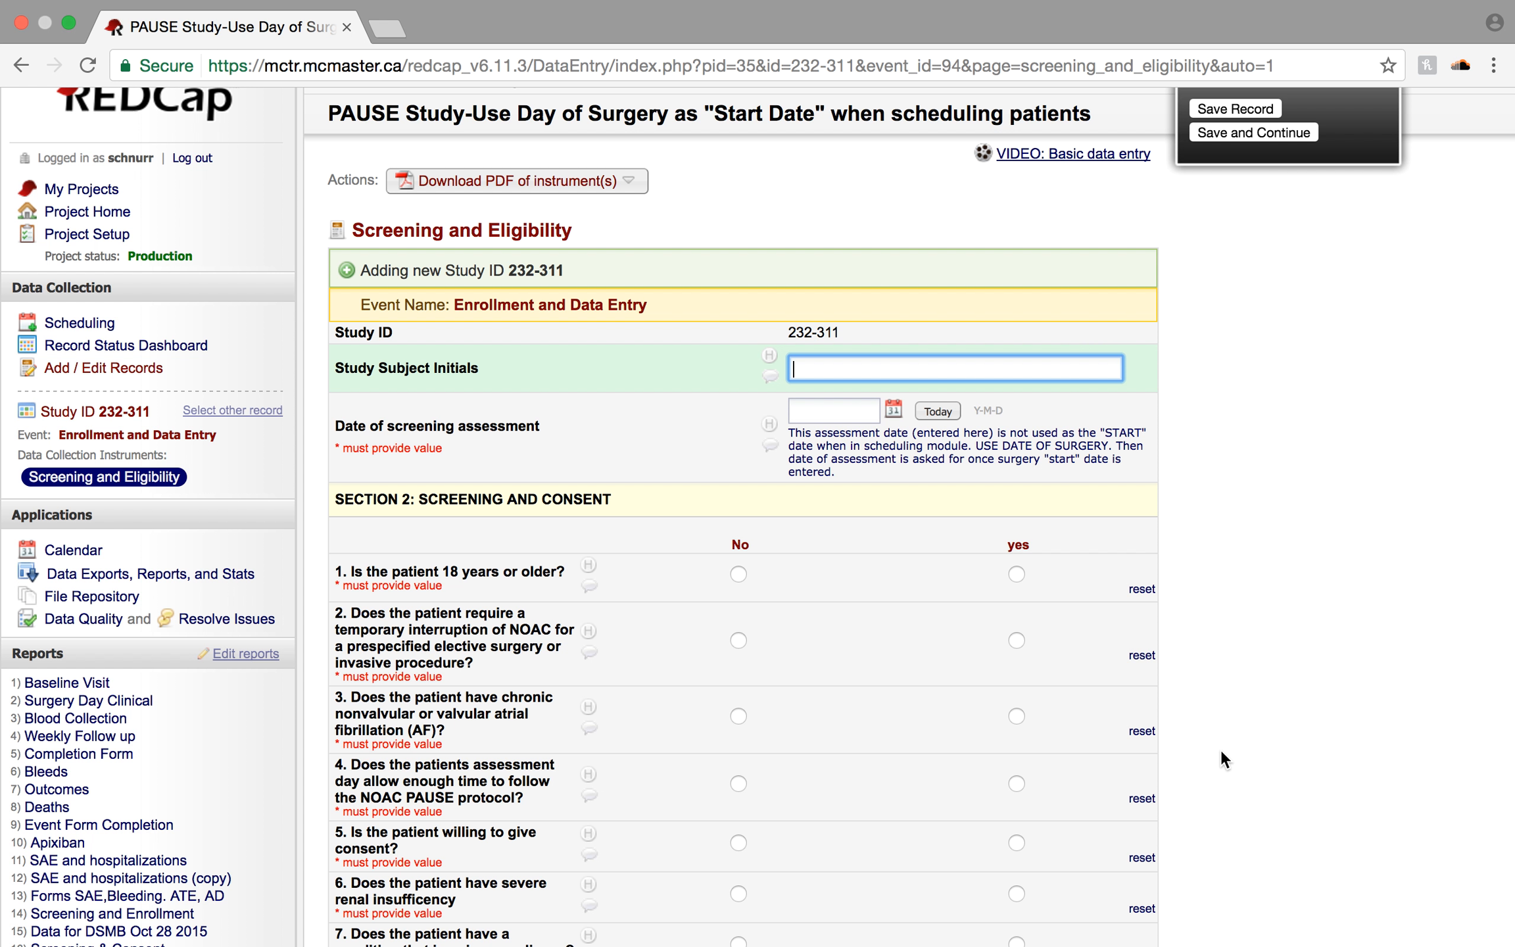
scroll(1221, 750, down, 20)
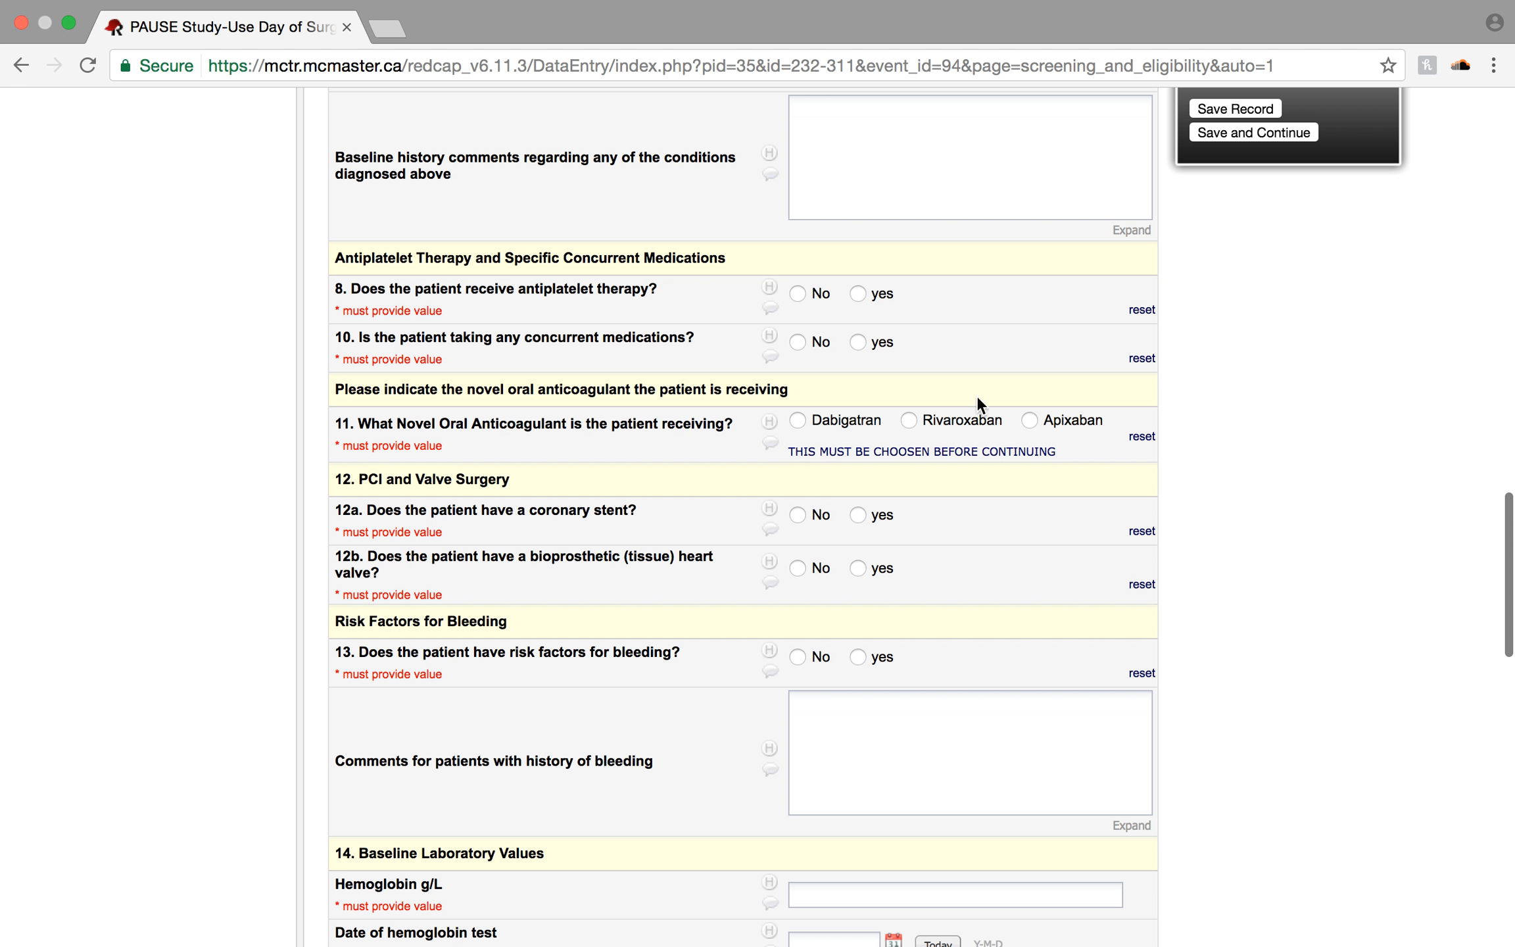
click(796, 423)
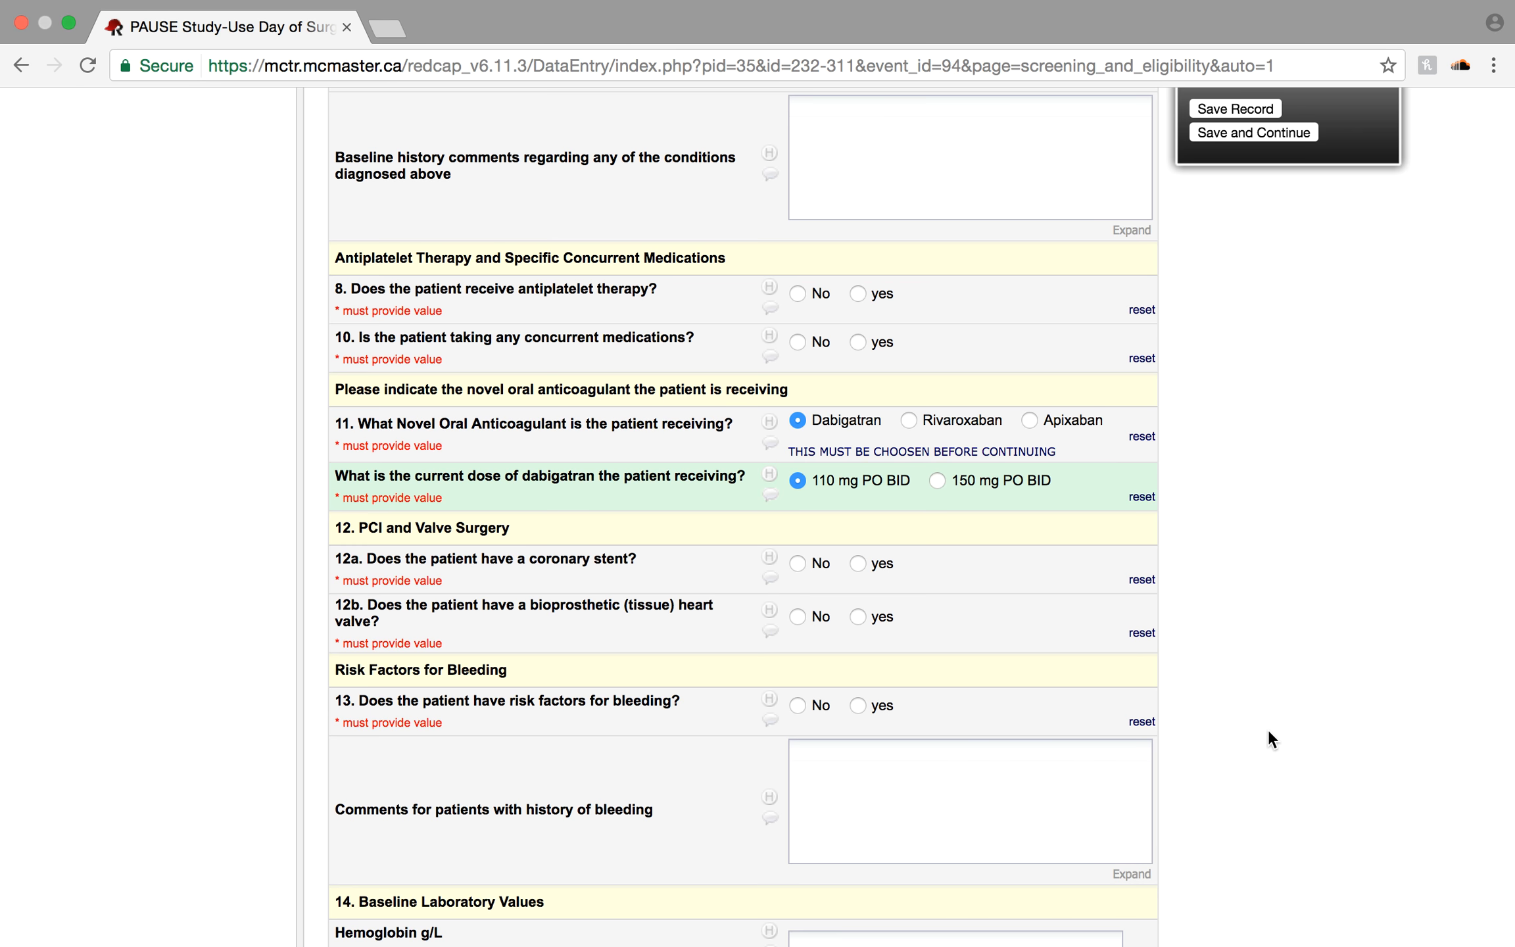
scroll(1268, 730, down, 7)
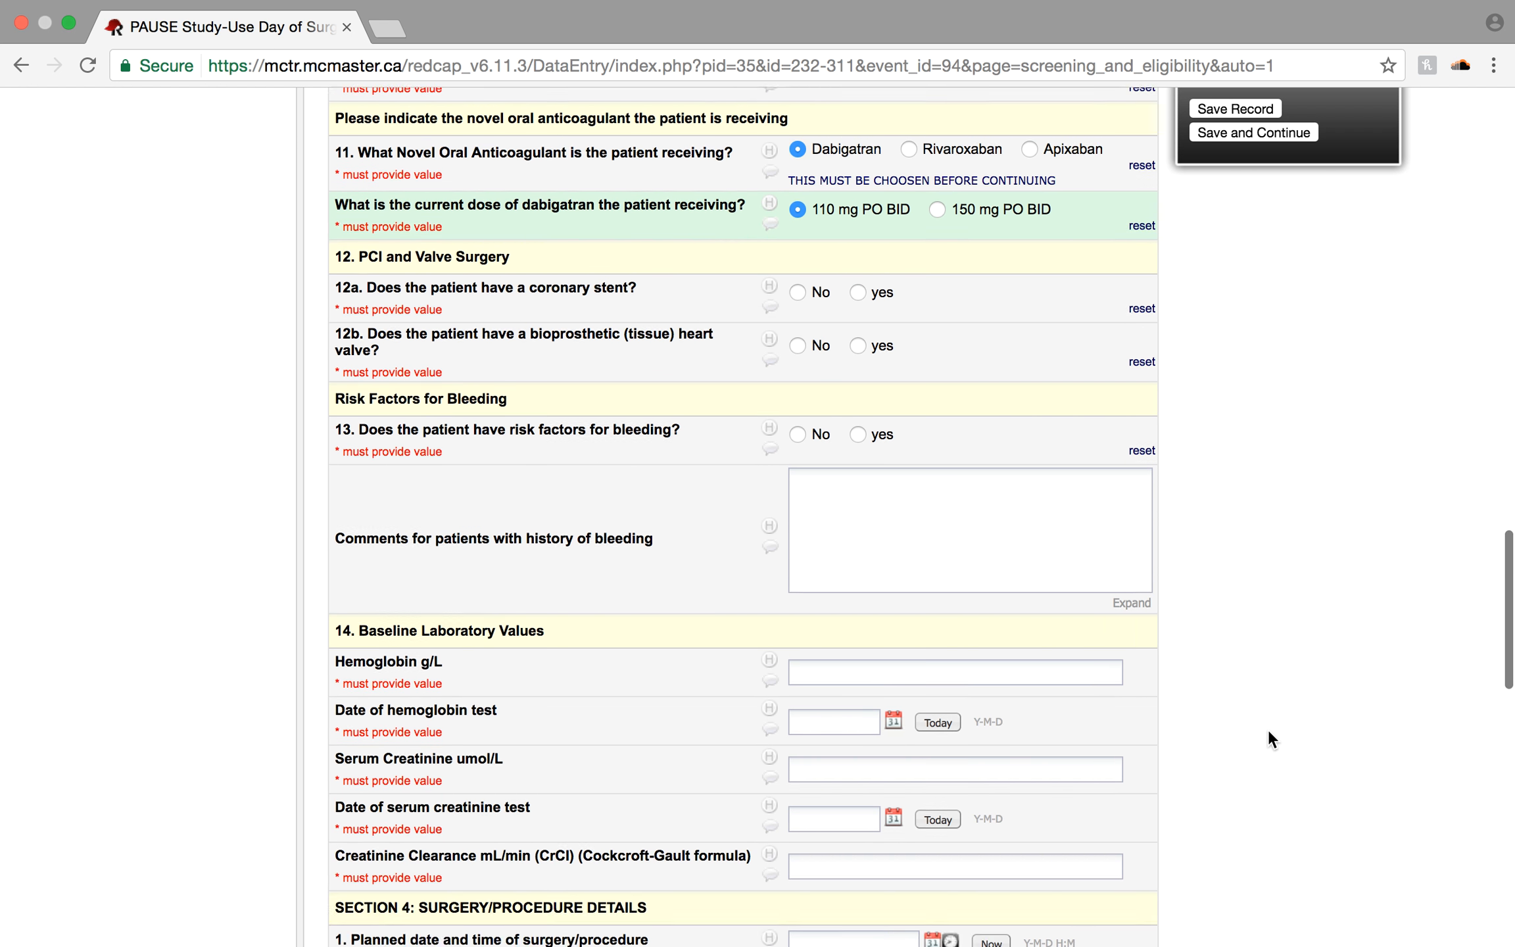
scroll(1268, 730, down, 2)
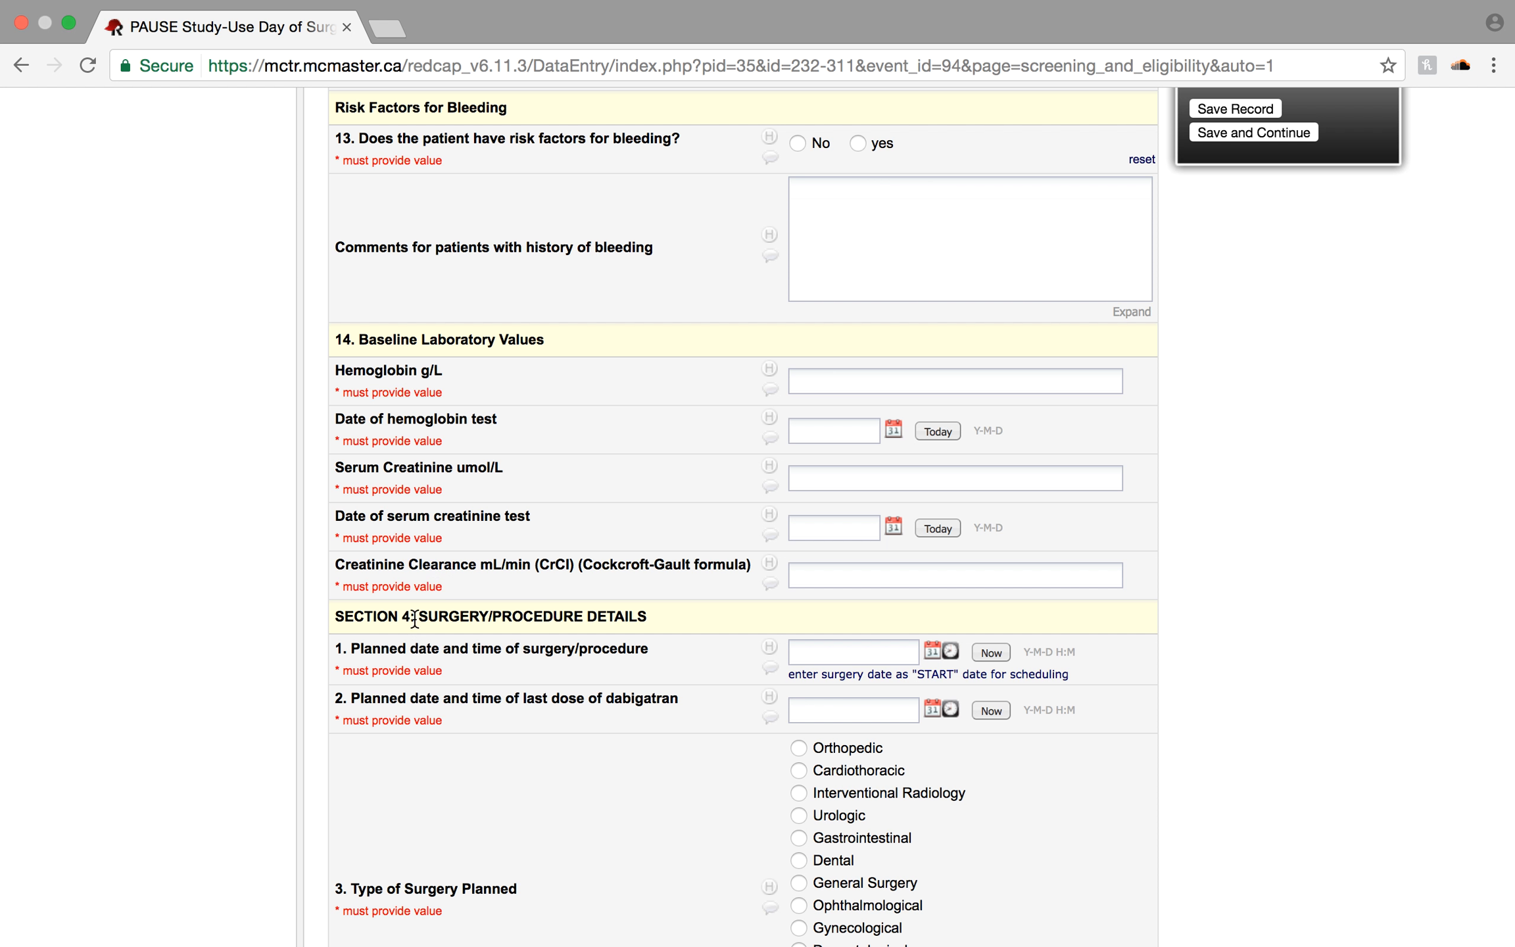
scroll(318, 754, down, 3)
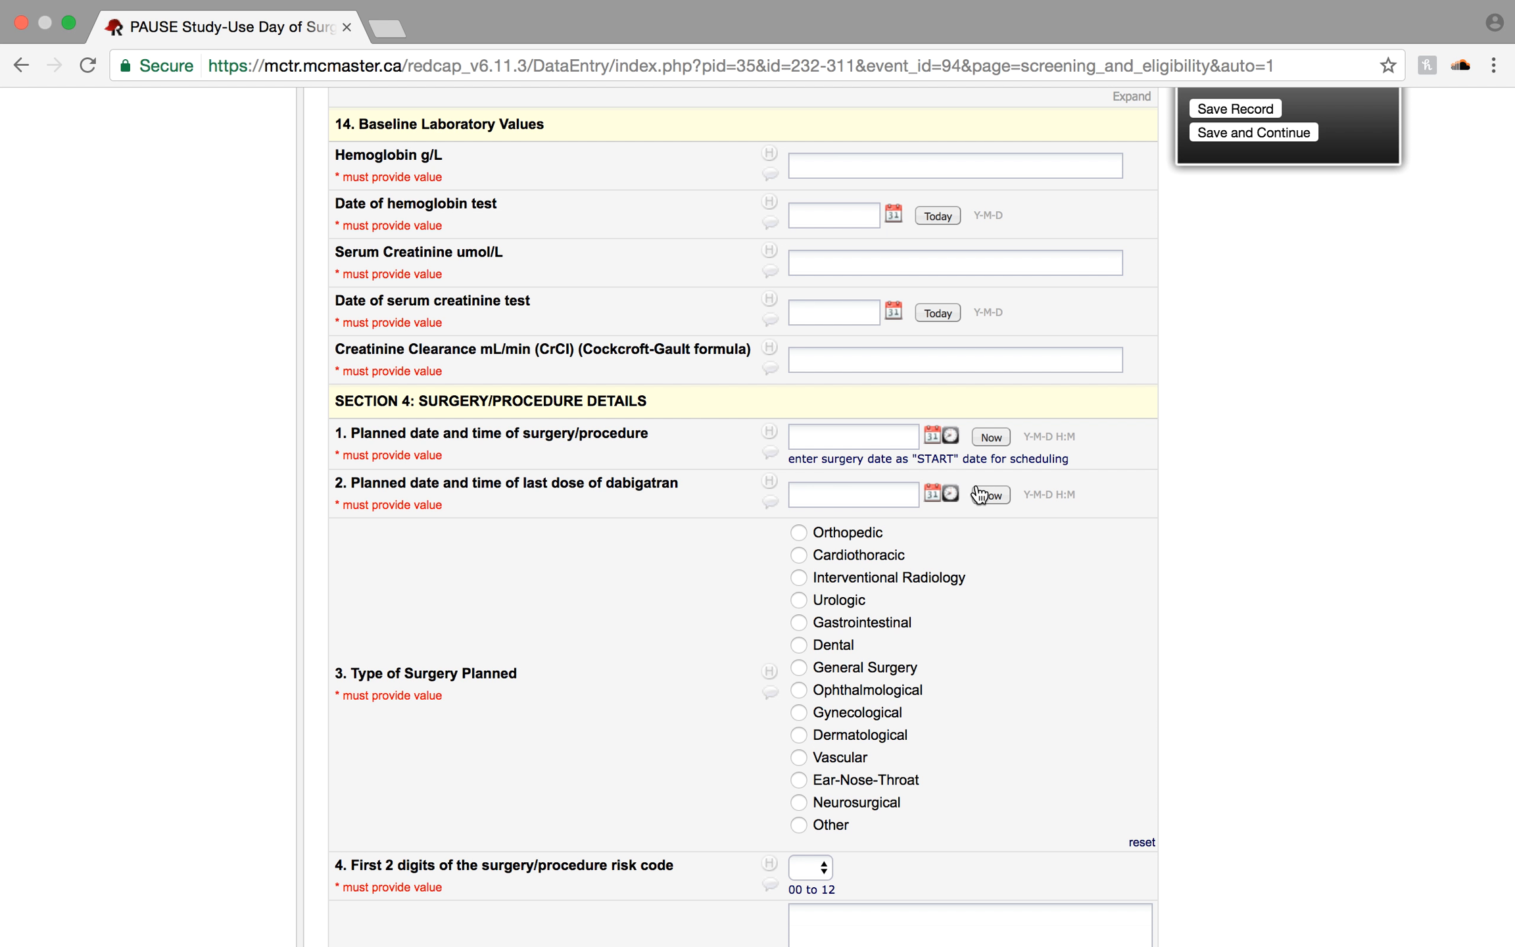
click(939, 441)
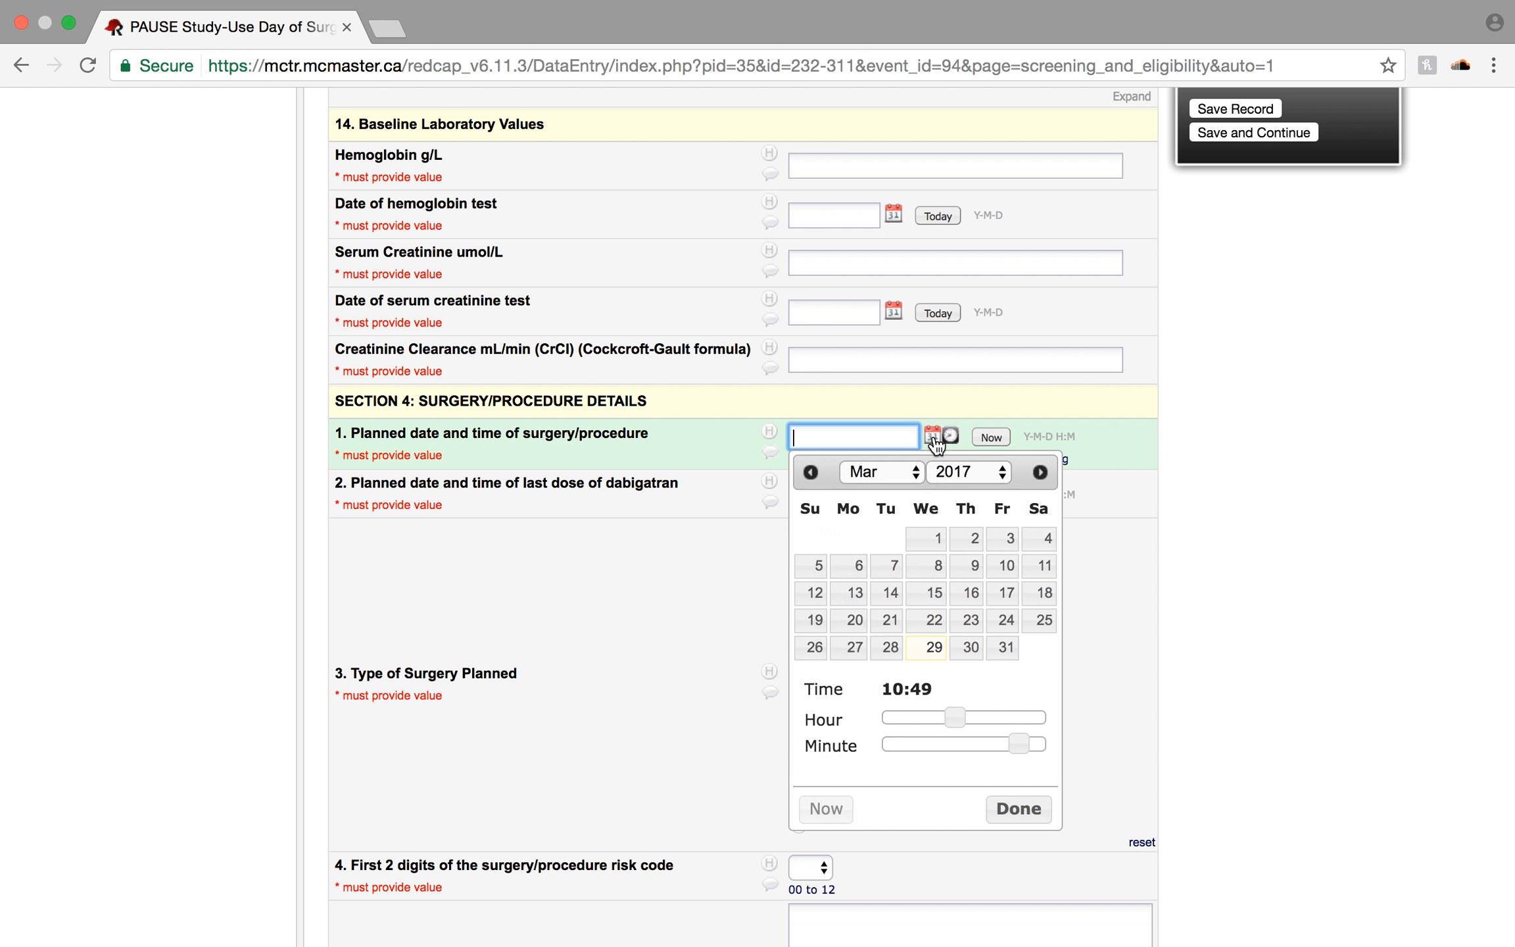
click(1004, 647)
click(1197, 544)
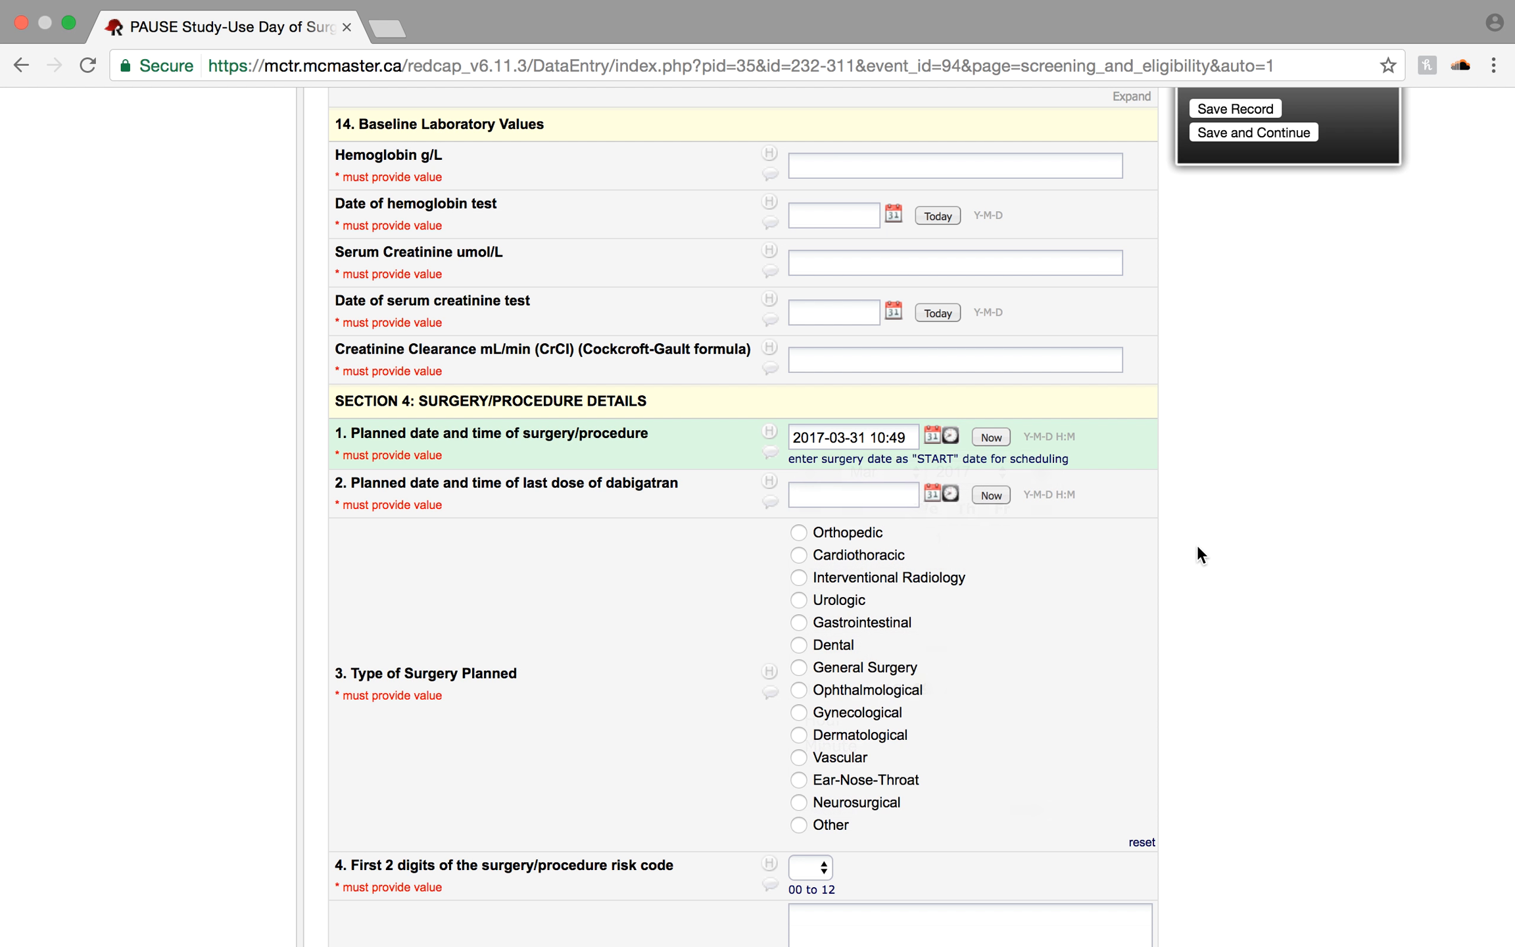
click(933, 494)
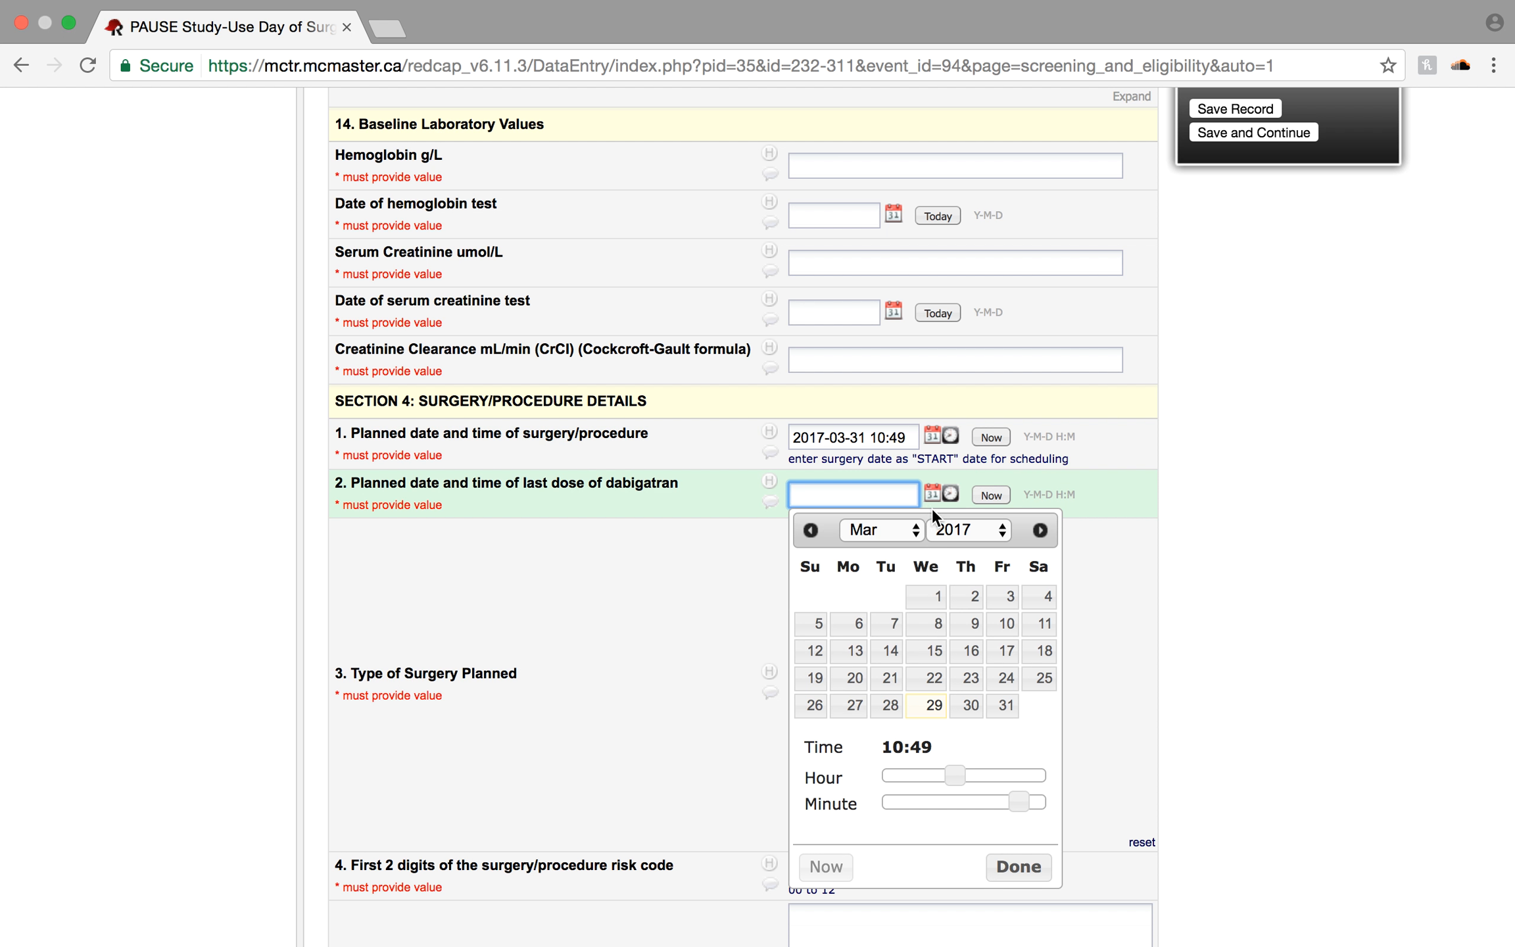
click(935, 707)
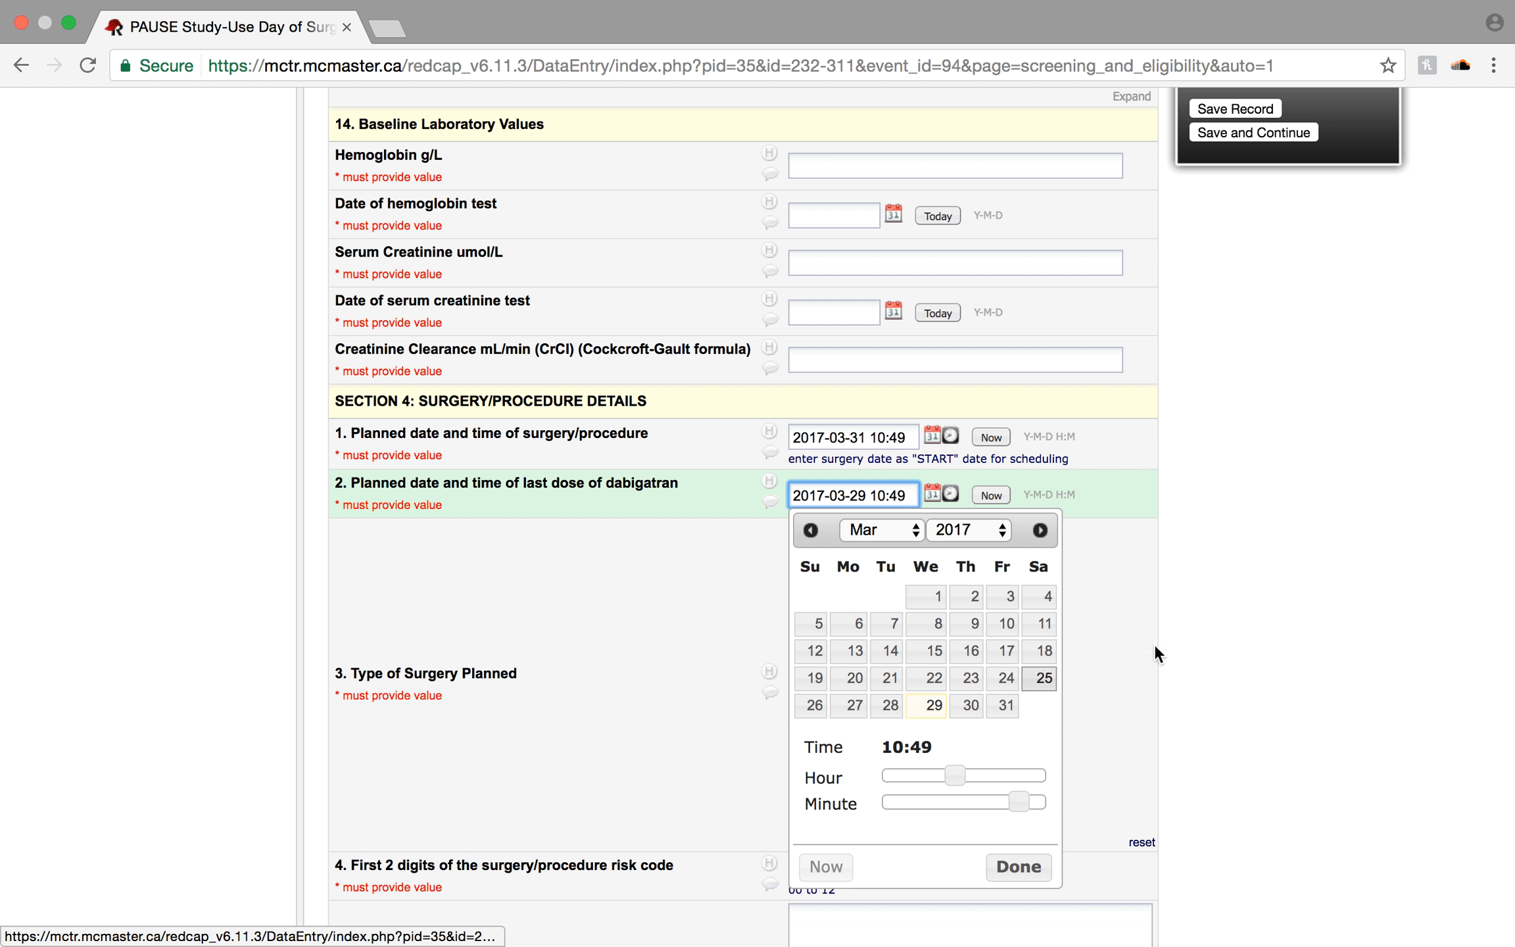
click(1262, 612)
- Review the surgery type, risk code, bleed risk, creatinine clearance and skipped-days questions, and return to the screening and consent section
scroll(1262, 612, down, 5)
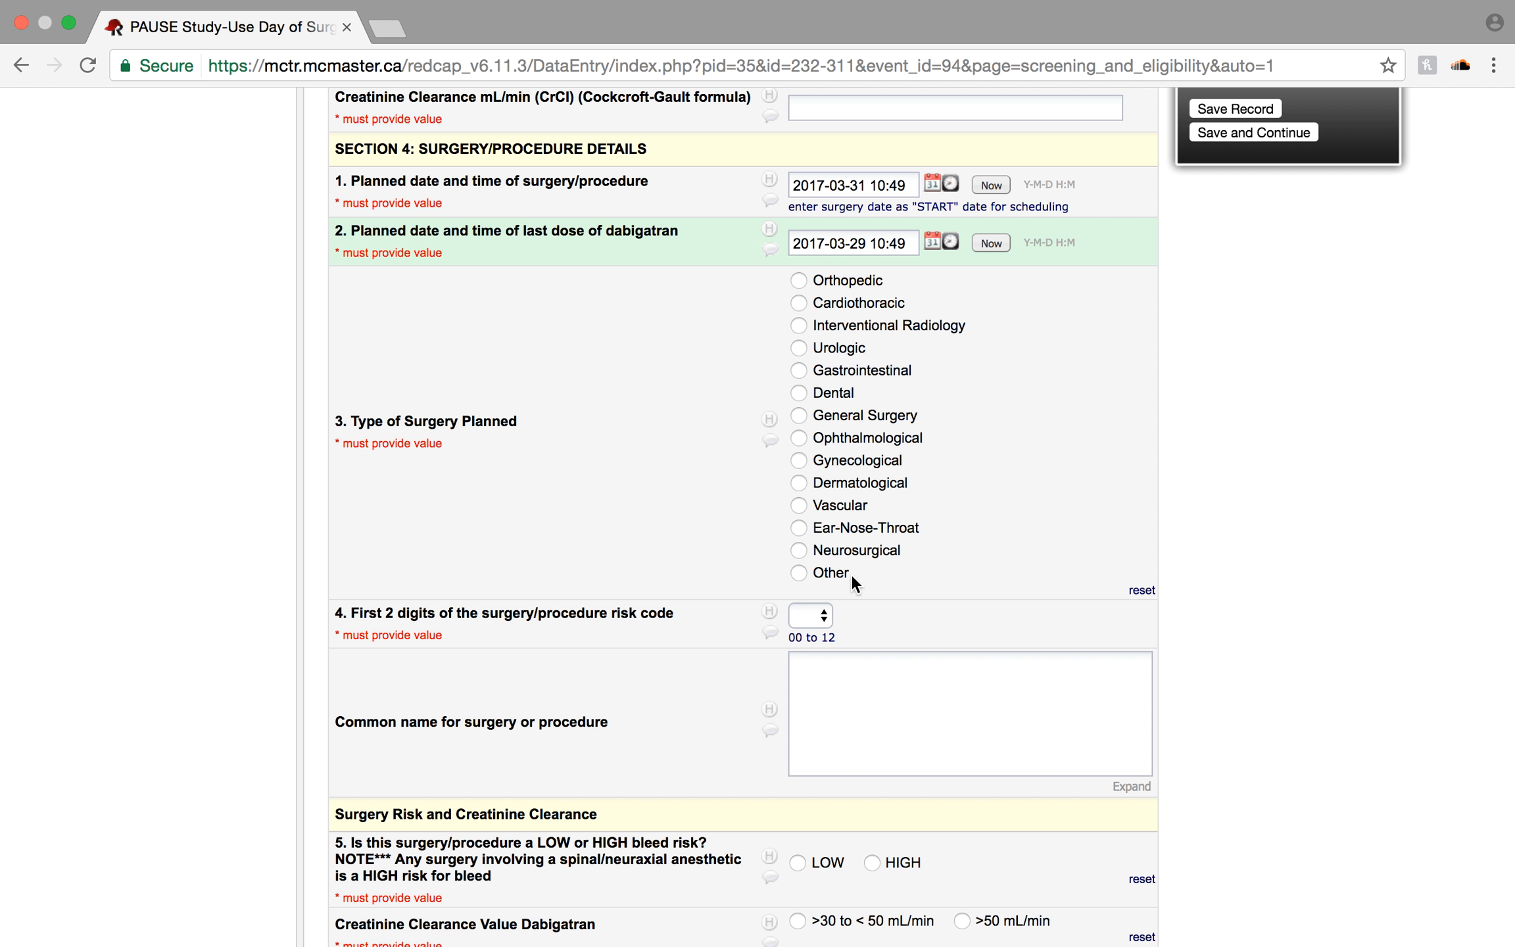
scroll(856, 484, down, 4)
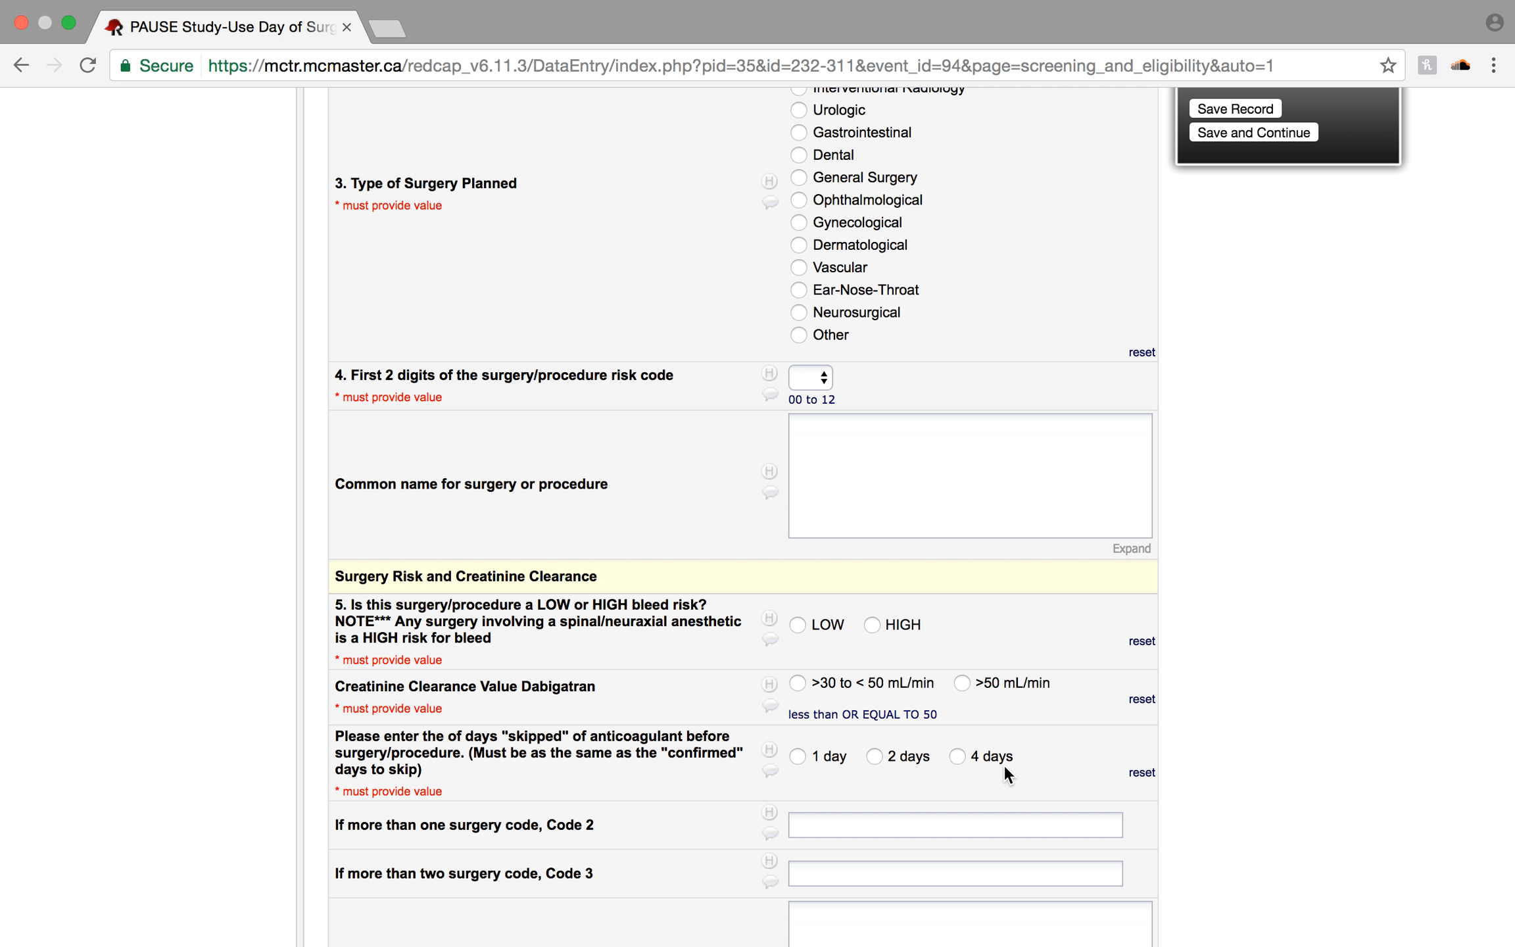
scroll(1003, 765, down, 2)
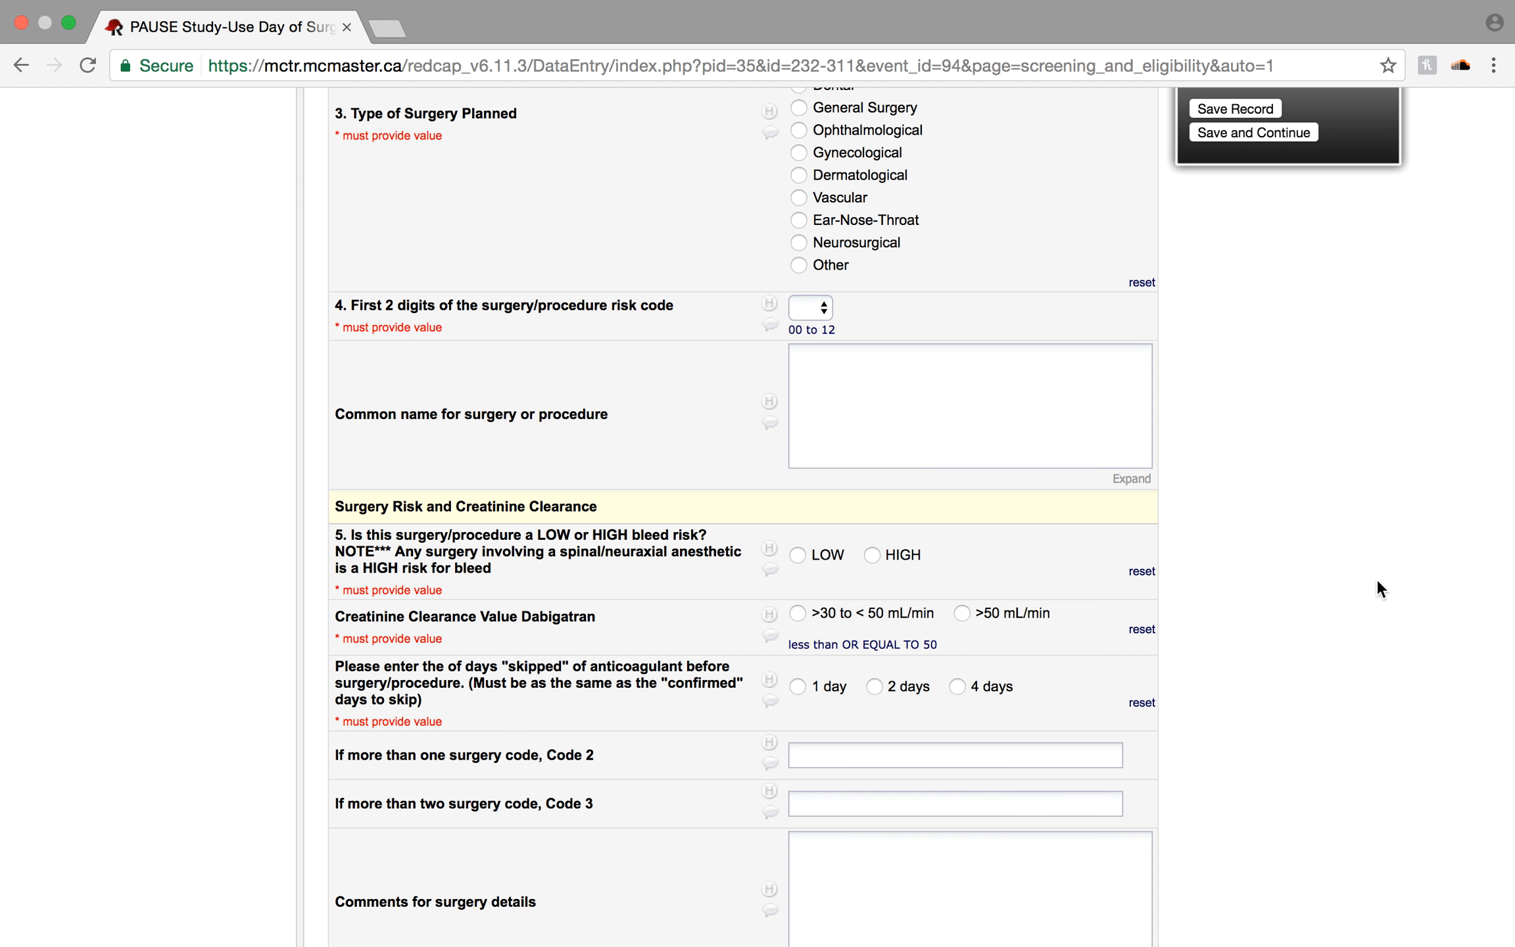
scroll(1377, 581, down, 2)
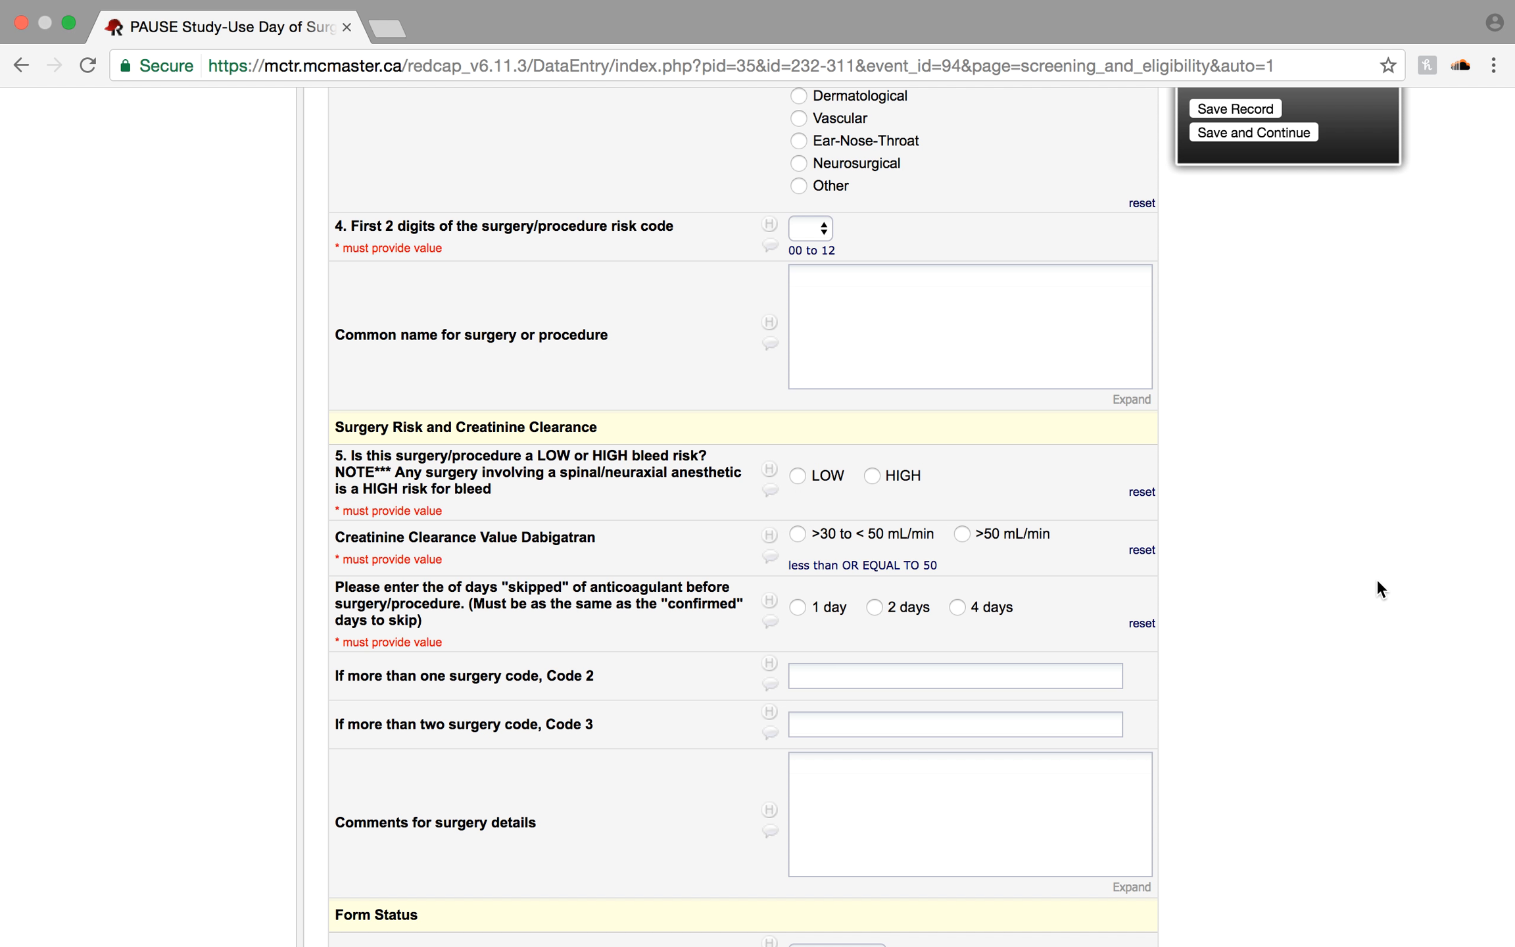
scroll(1357, 423, up, 20)
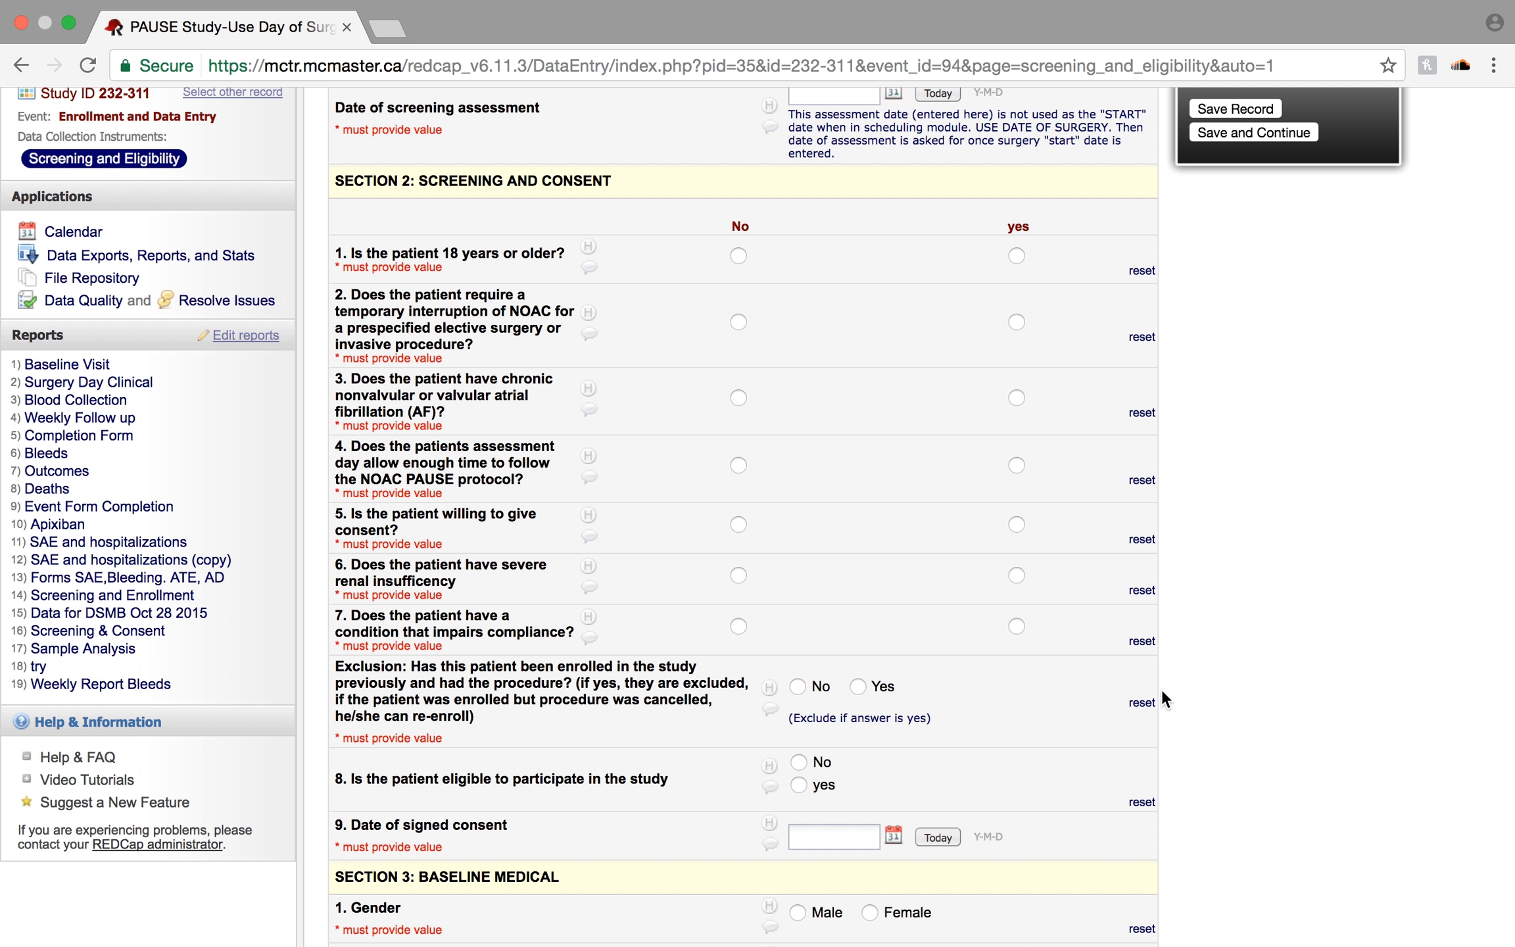
- Enter 999 as the patient's height in inches in the Baseline Medical section and dismiss the range alert
scroll(1162, 689, down, 10)
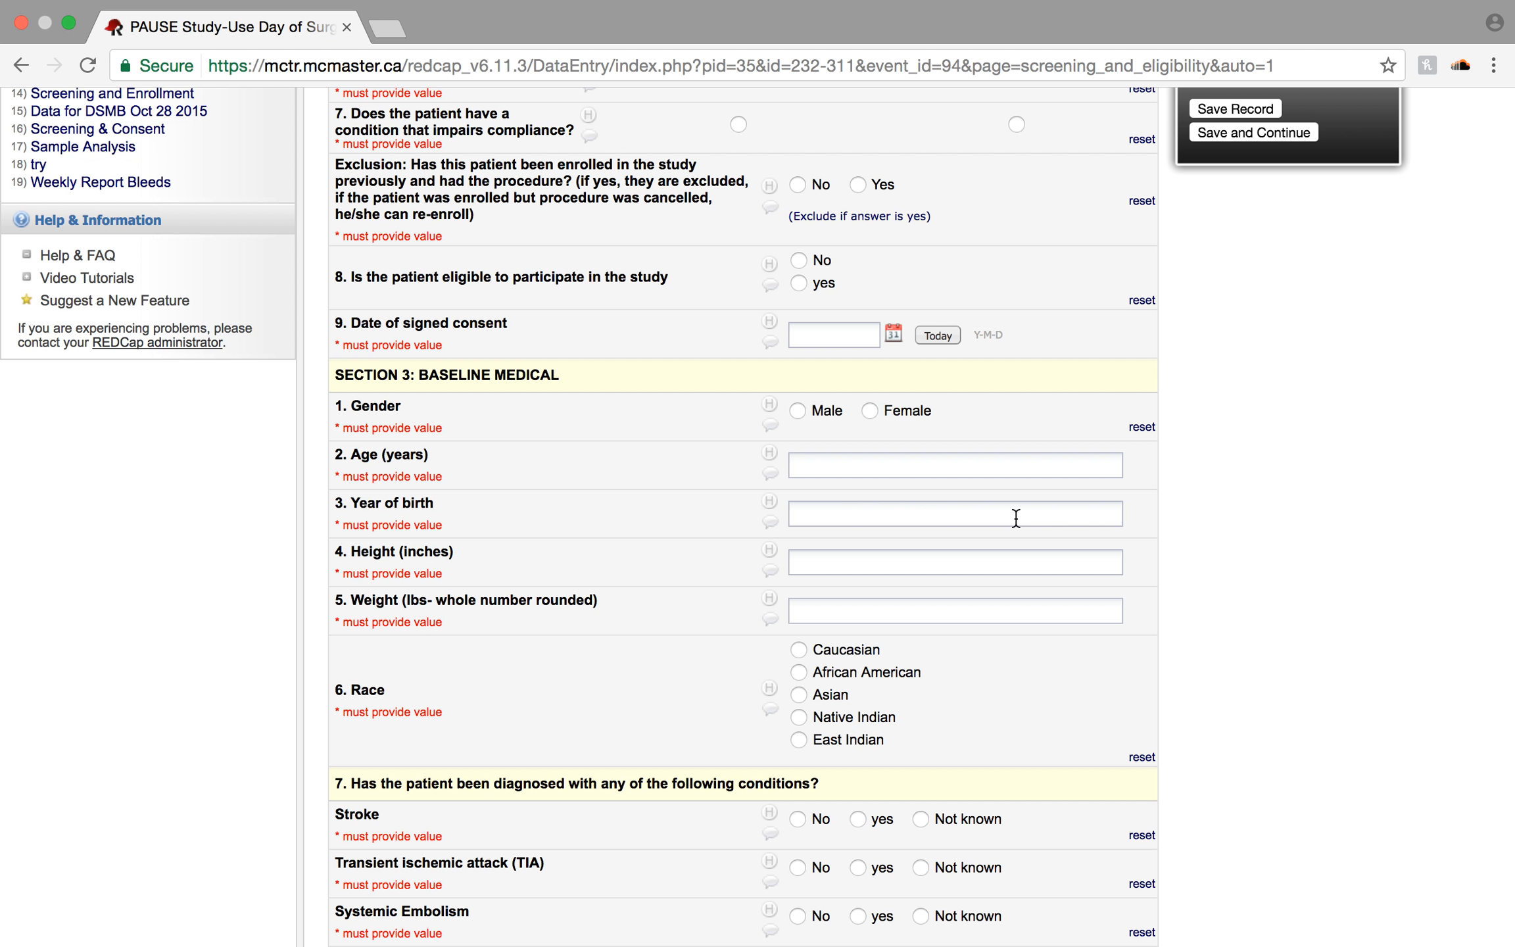
click(938, 564)
text(999)
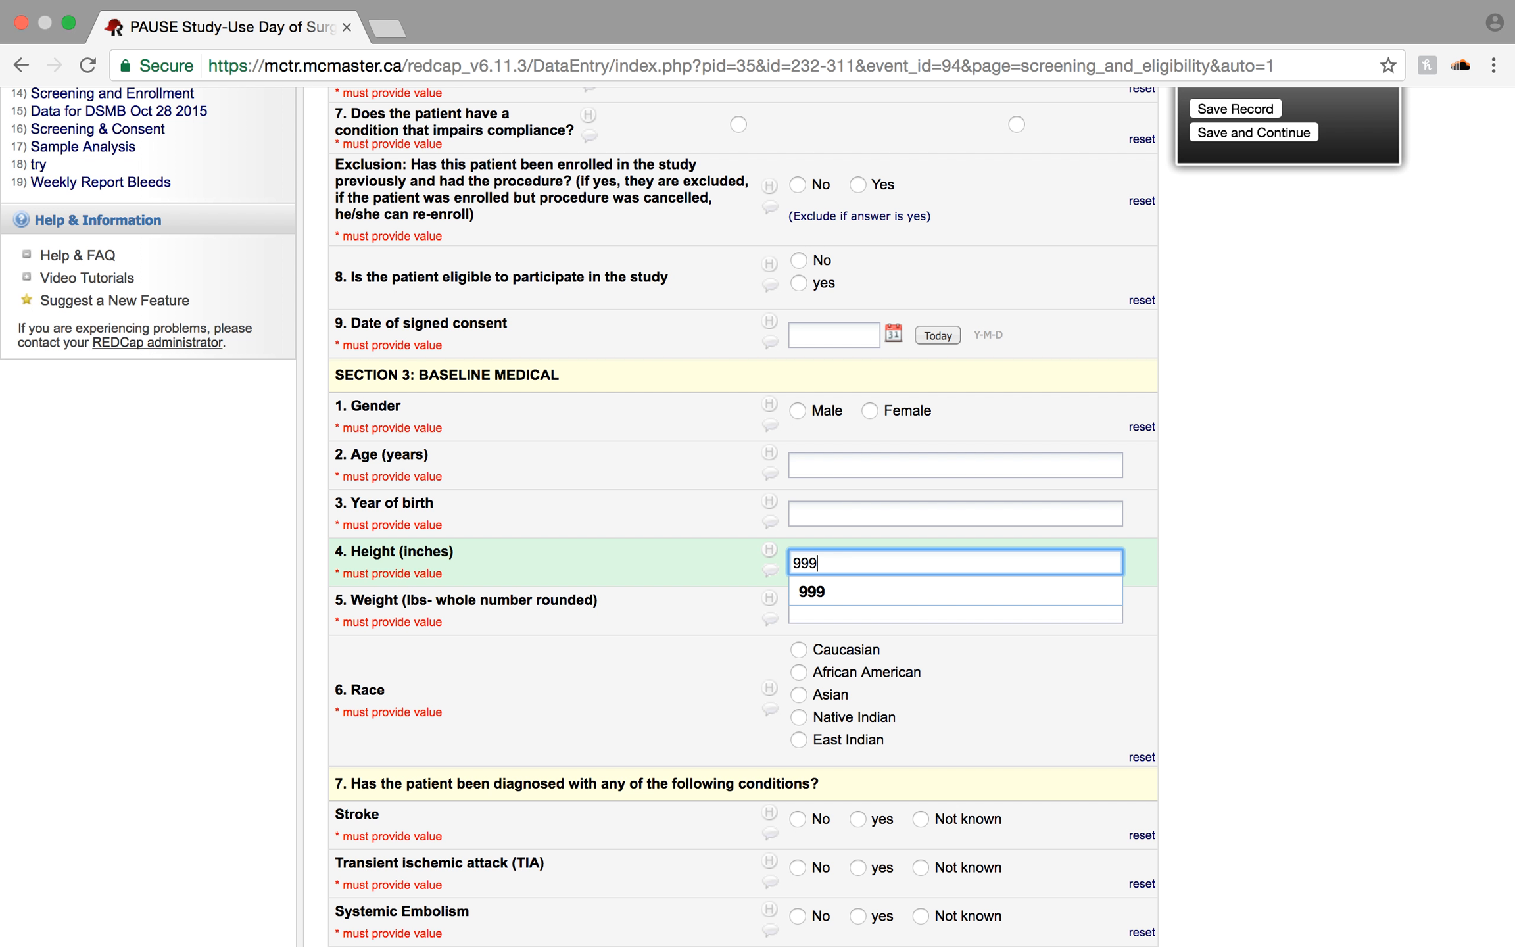
click(914, 588)
click(891, 608)
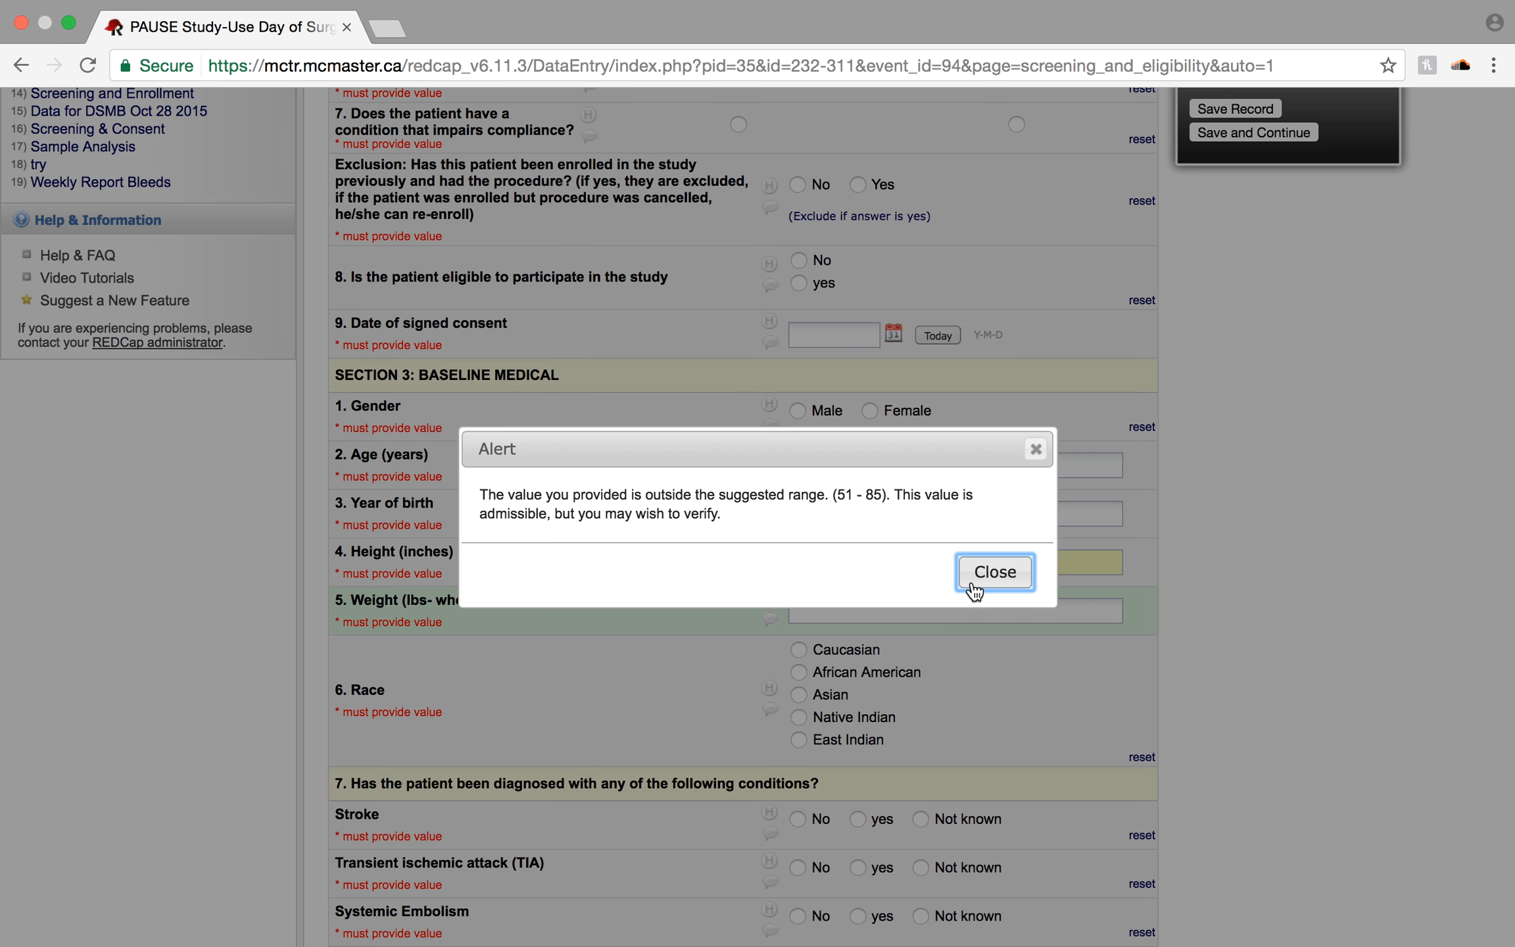
click(995, 572)
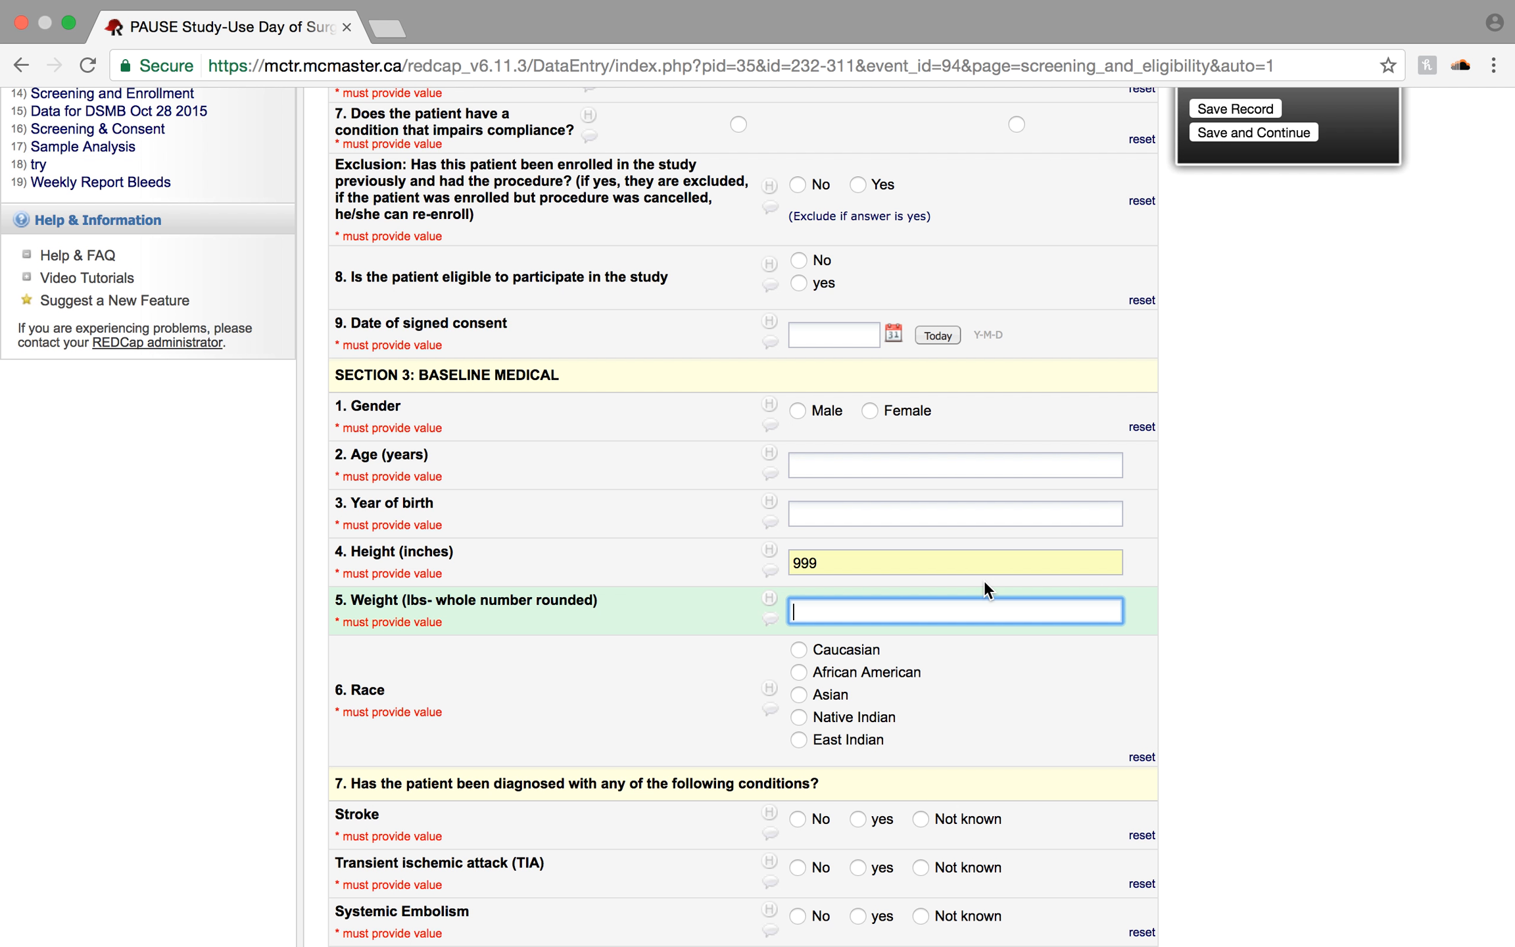
- Enter 999 as the patient's weight in pounds and dismiss the range alert
text(999)
click(966, 641)
click(1308, 530)
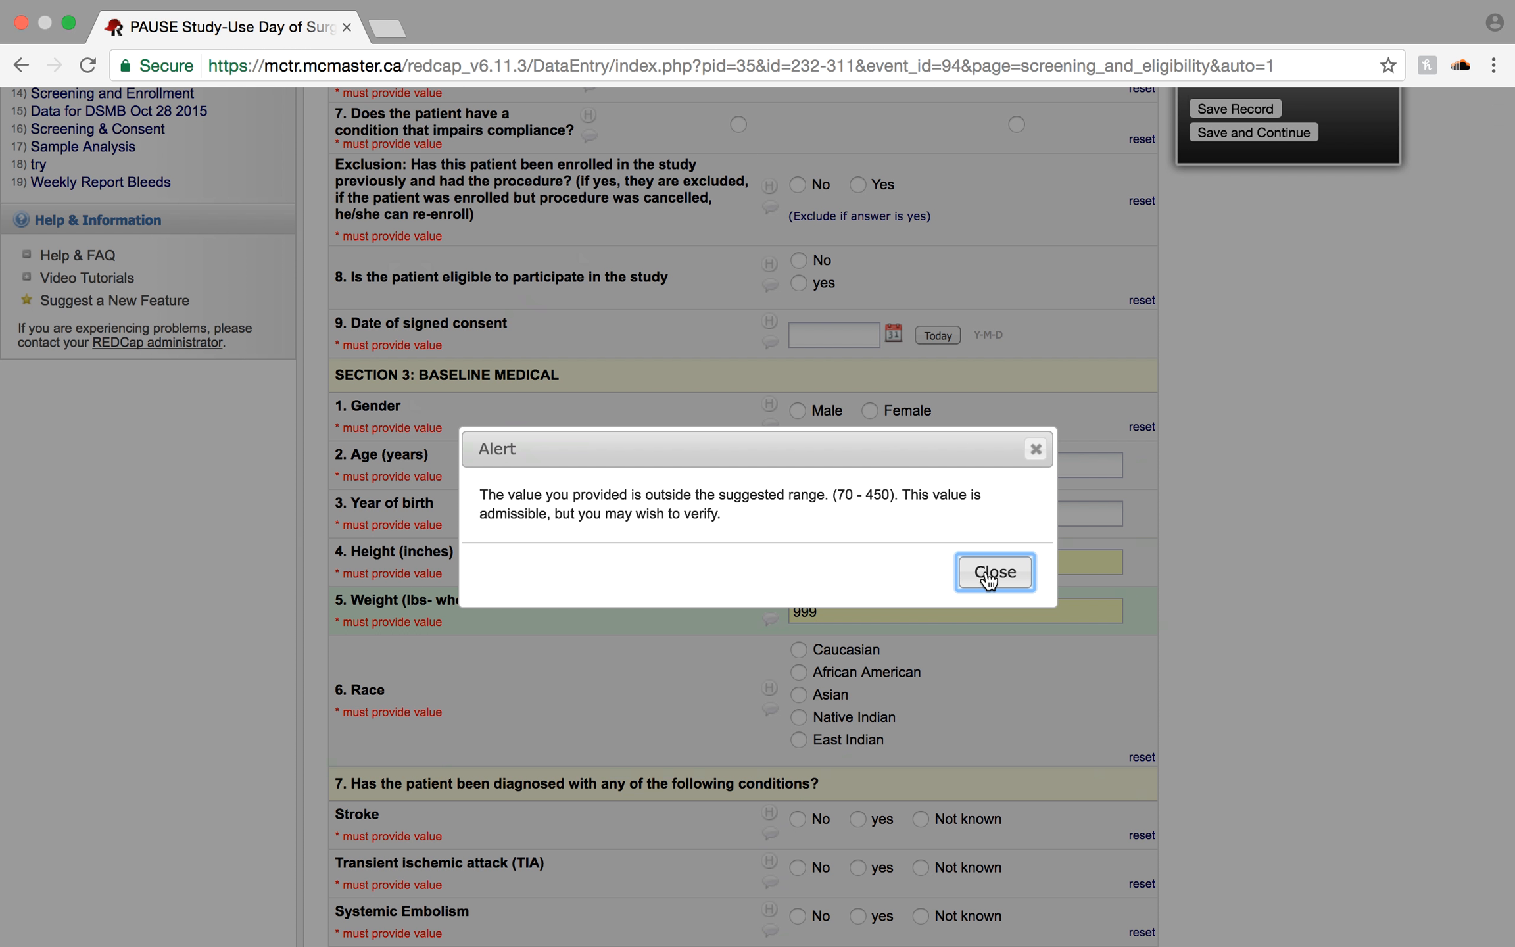
click(989, 572)
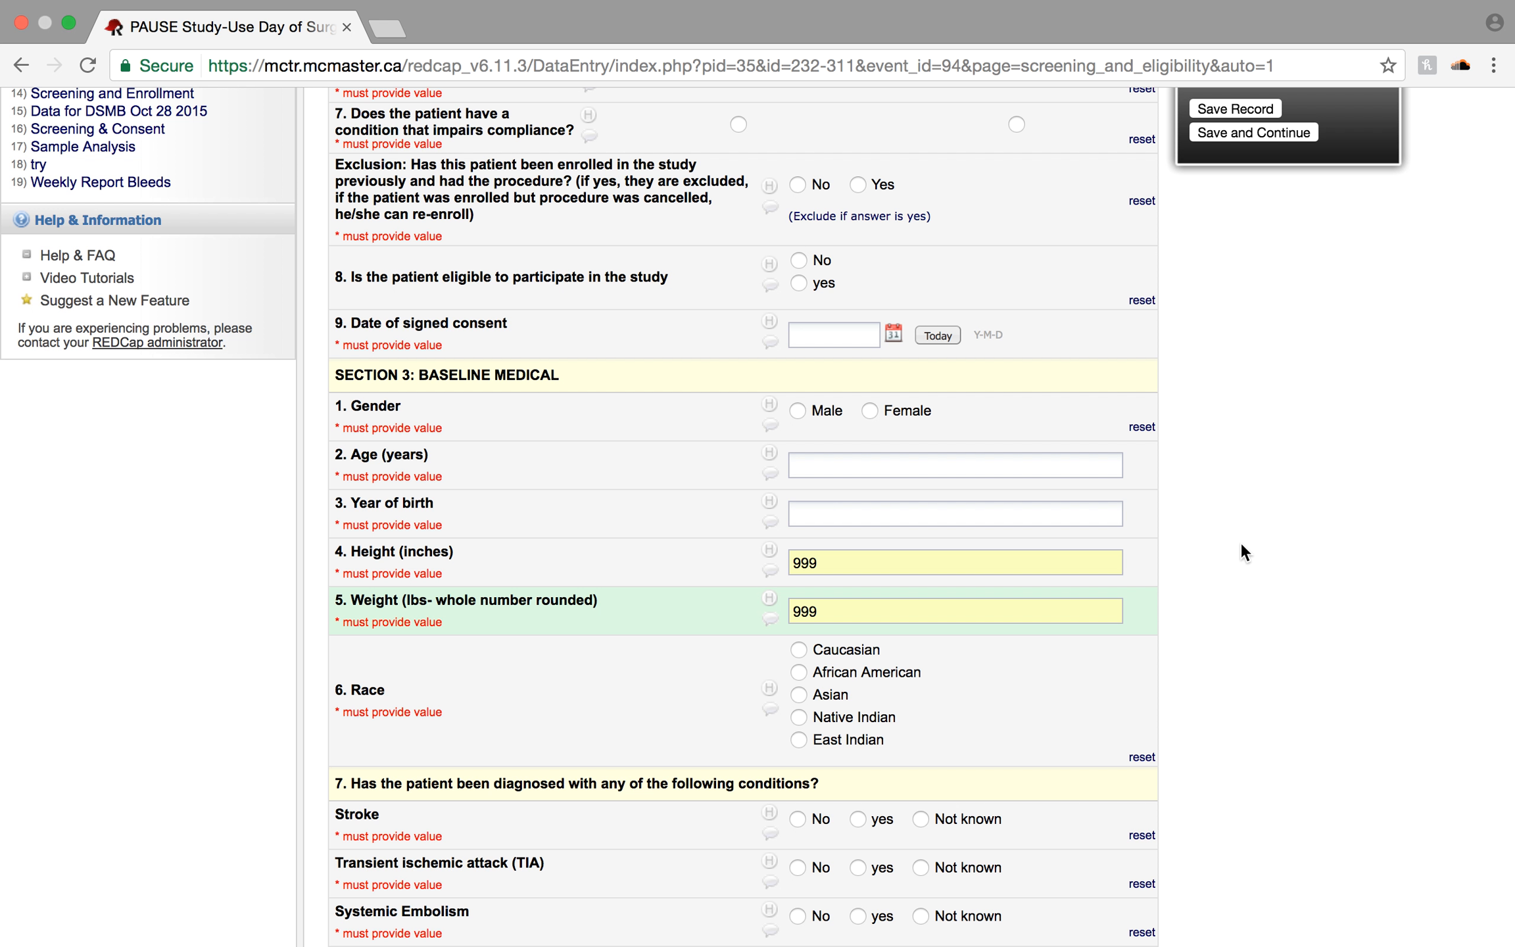
- Review the remaining questions on bleeding risk, baseline laboratory values, surgery details, creatinine clearance and form status down to the form's end
scroll(1242, 545, down, 20)
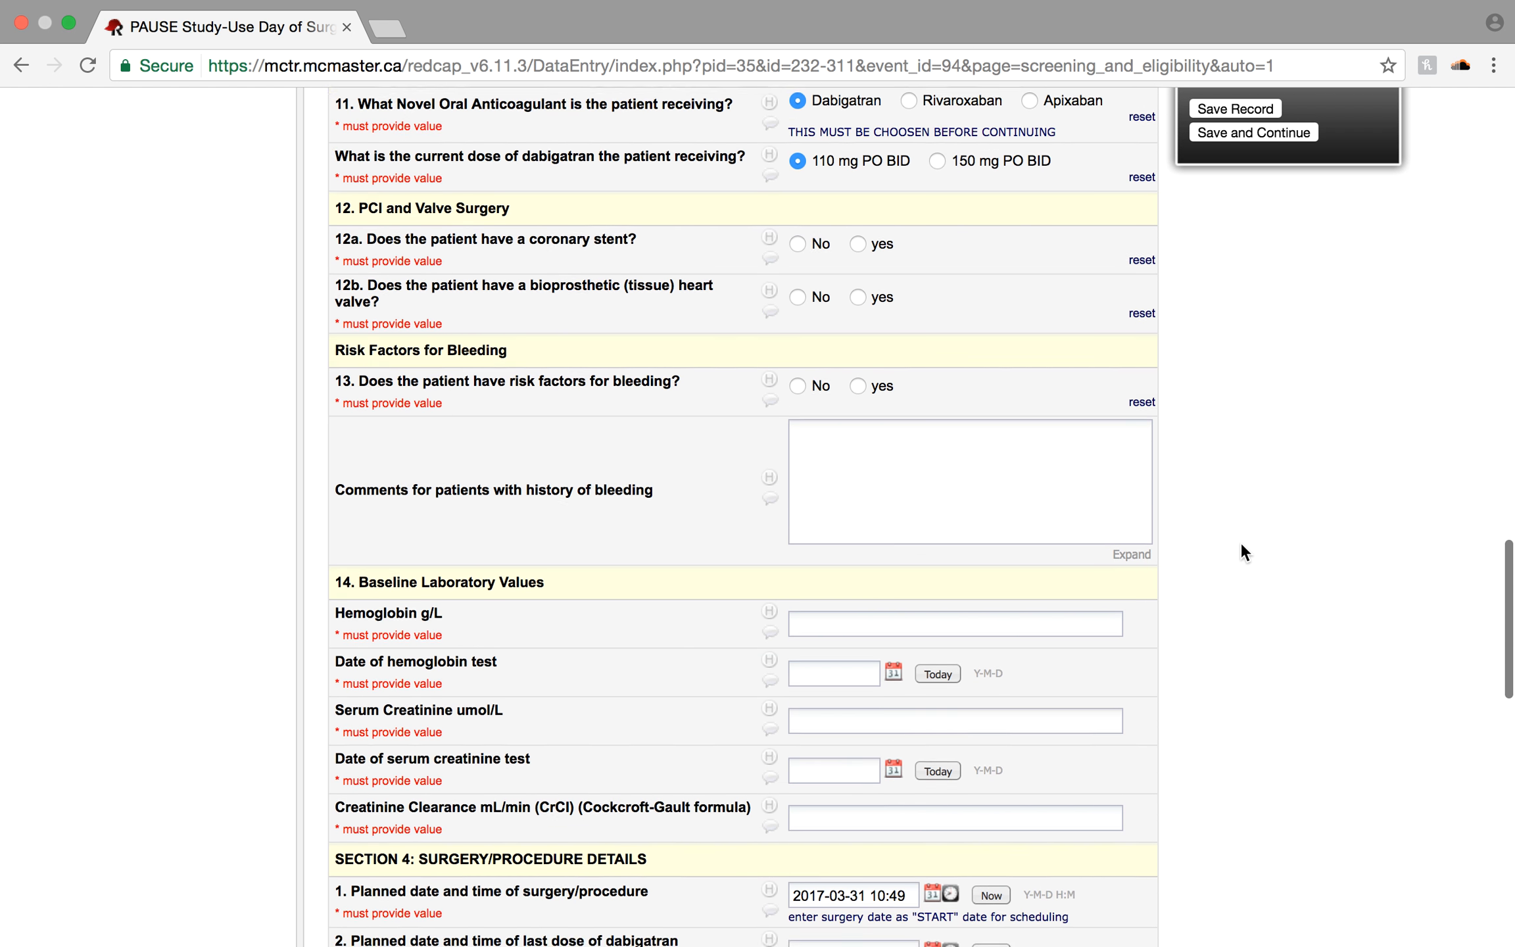
scroll(1241, 544, down, 4)
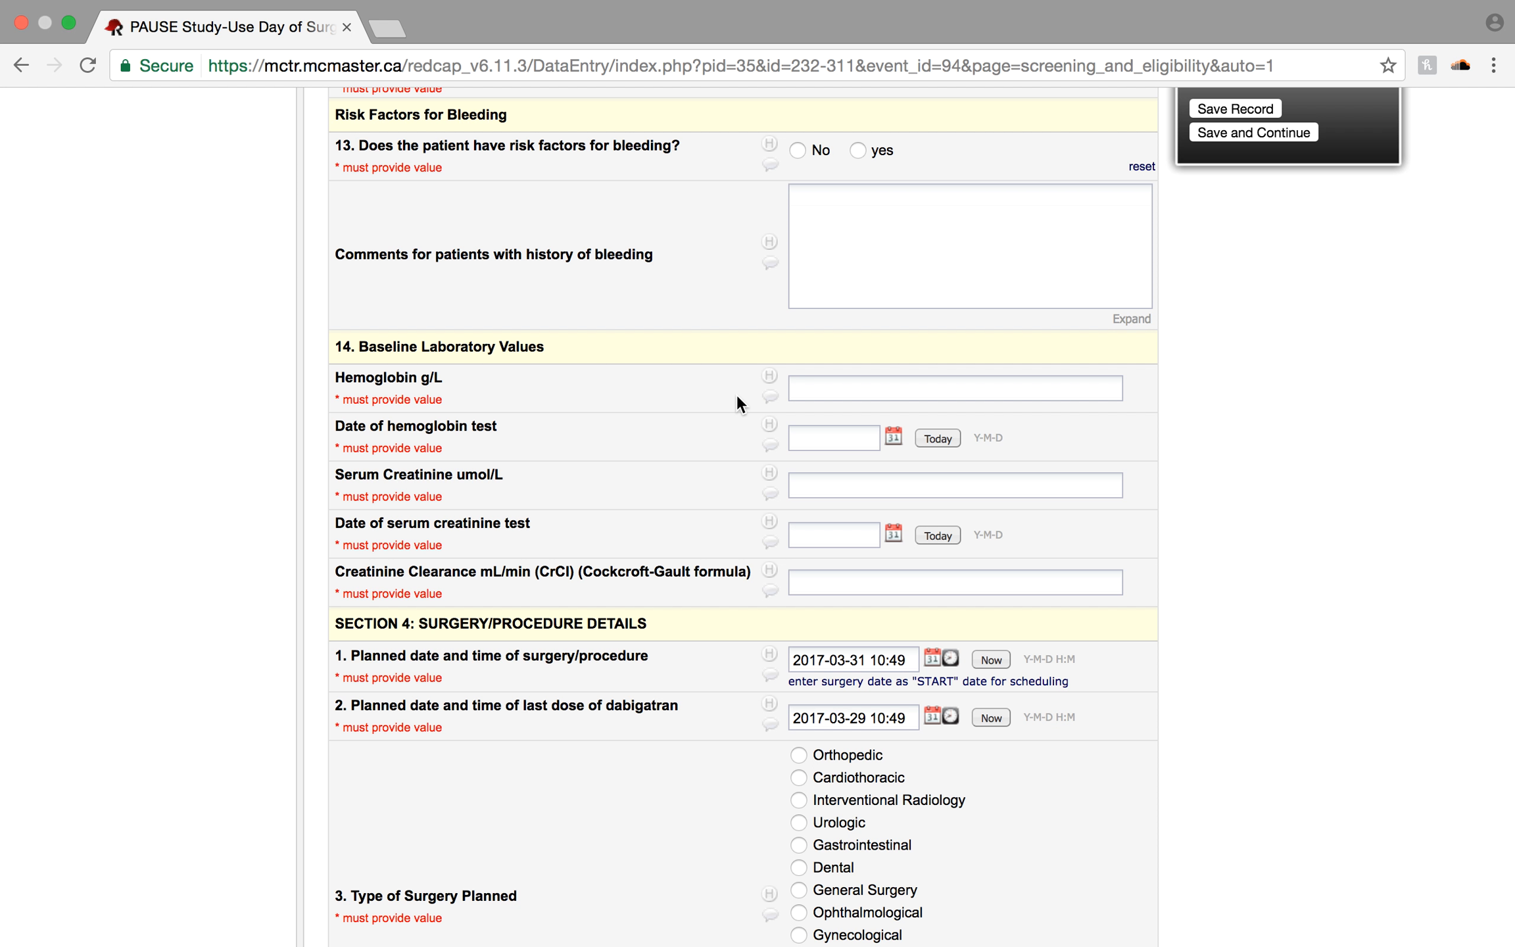
scroll(1262, 568, down, 5)
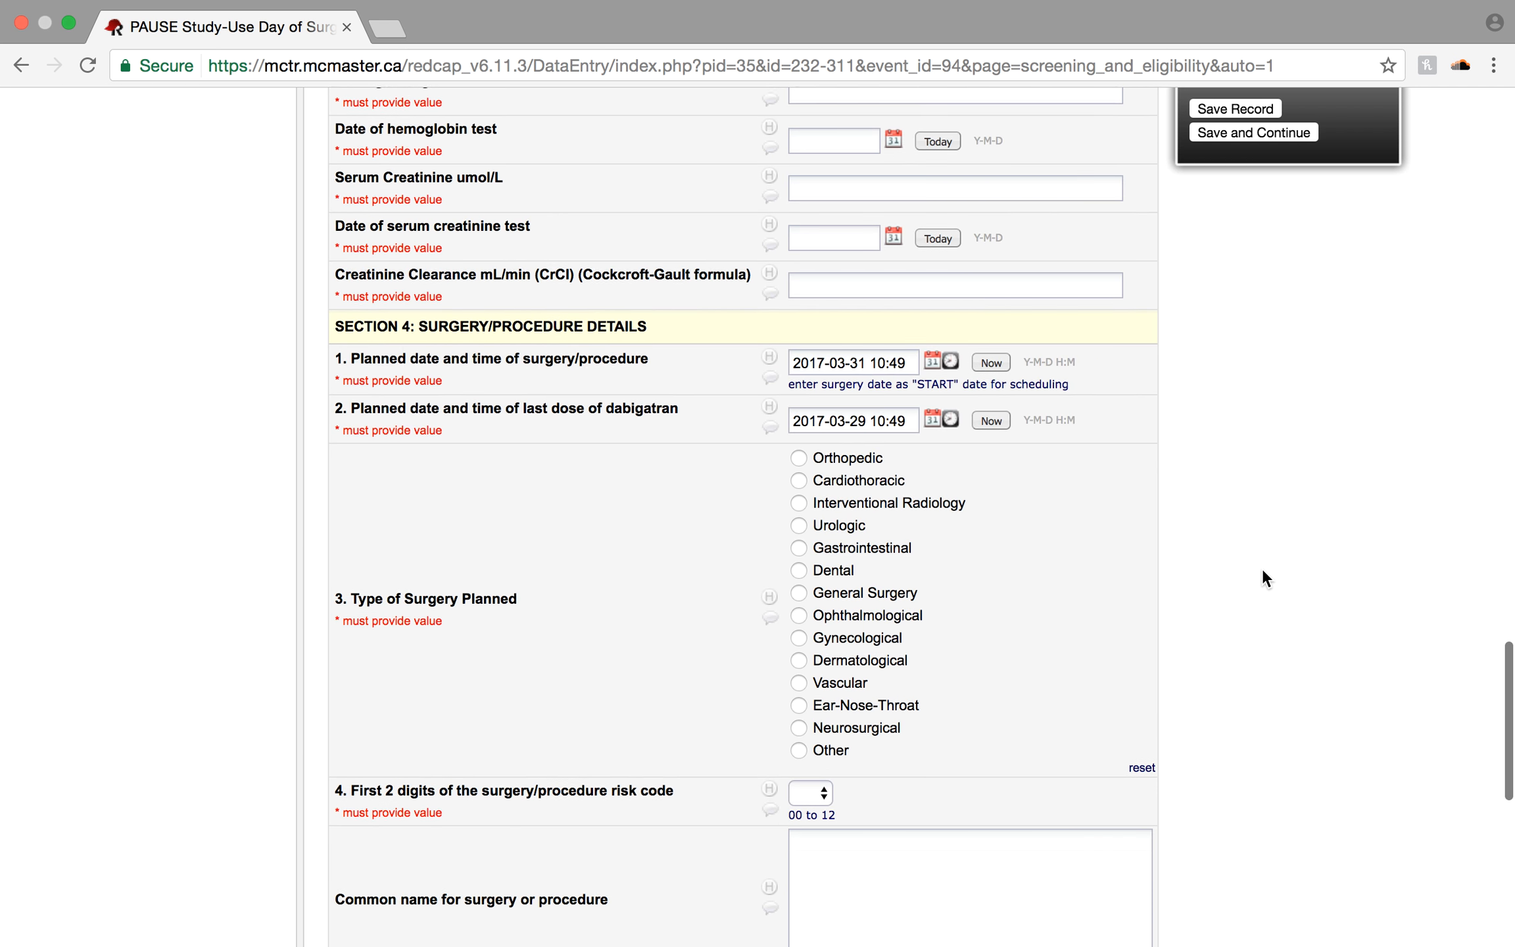
scroll(1263, 571, down, 1)
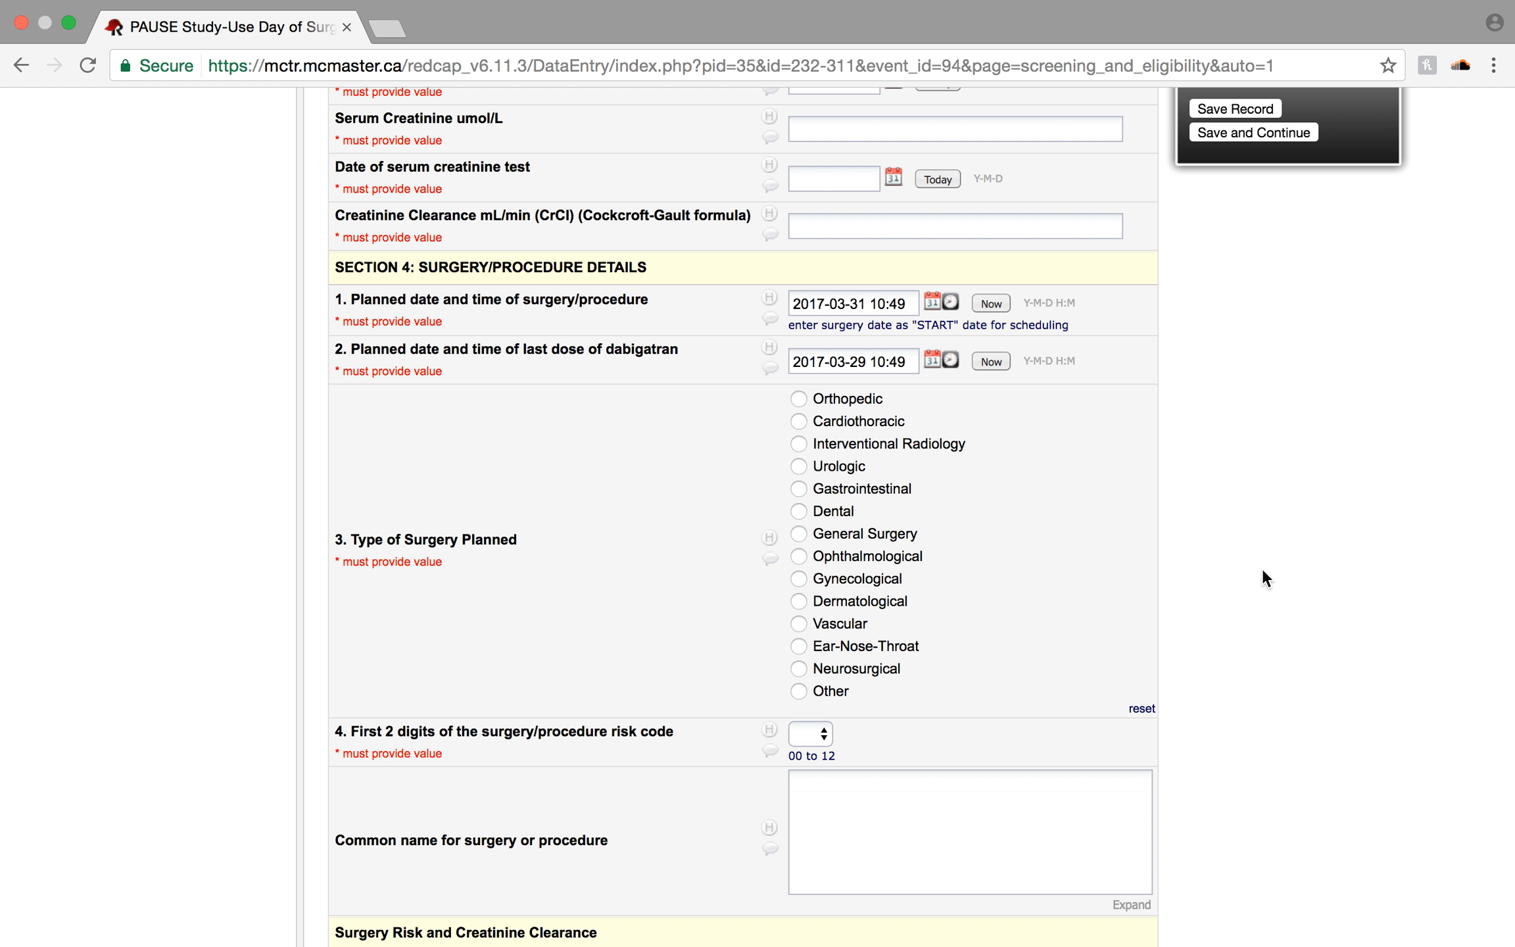
scroll(1263, 571, down, 8)
scroll(1262, 568, down, 3)
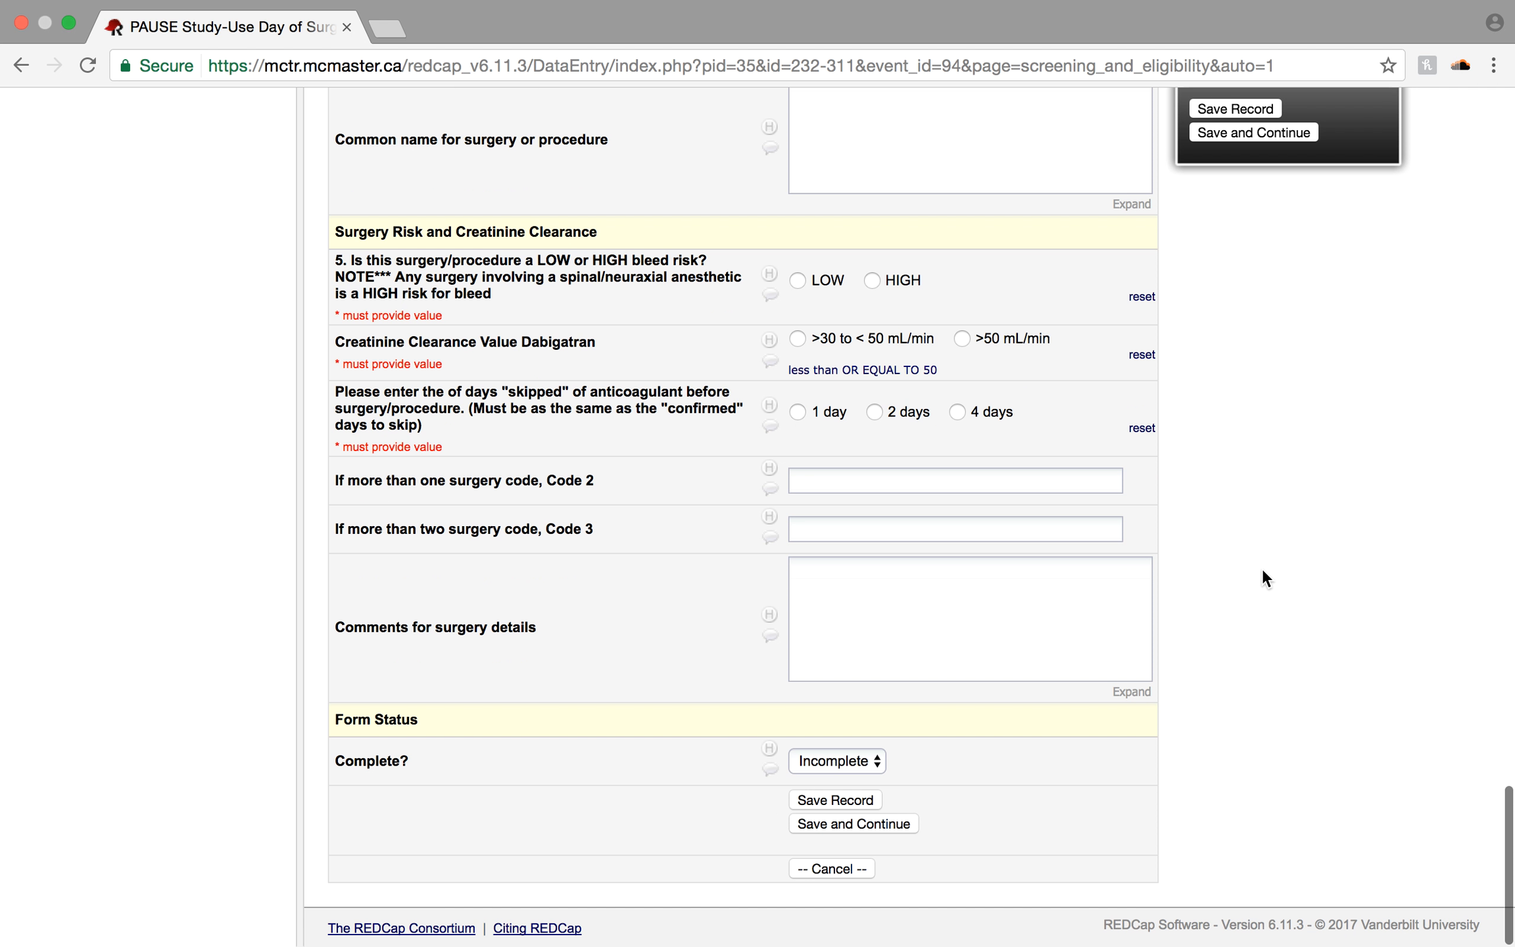
scroll(1262, 568, up, 2)
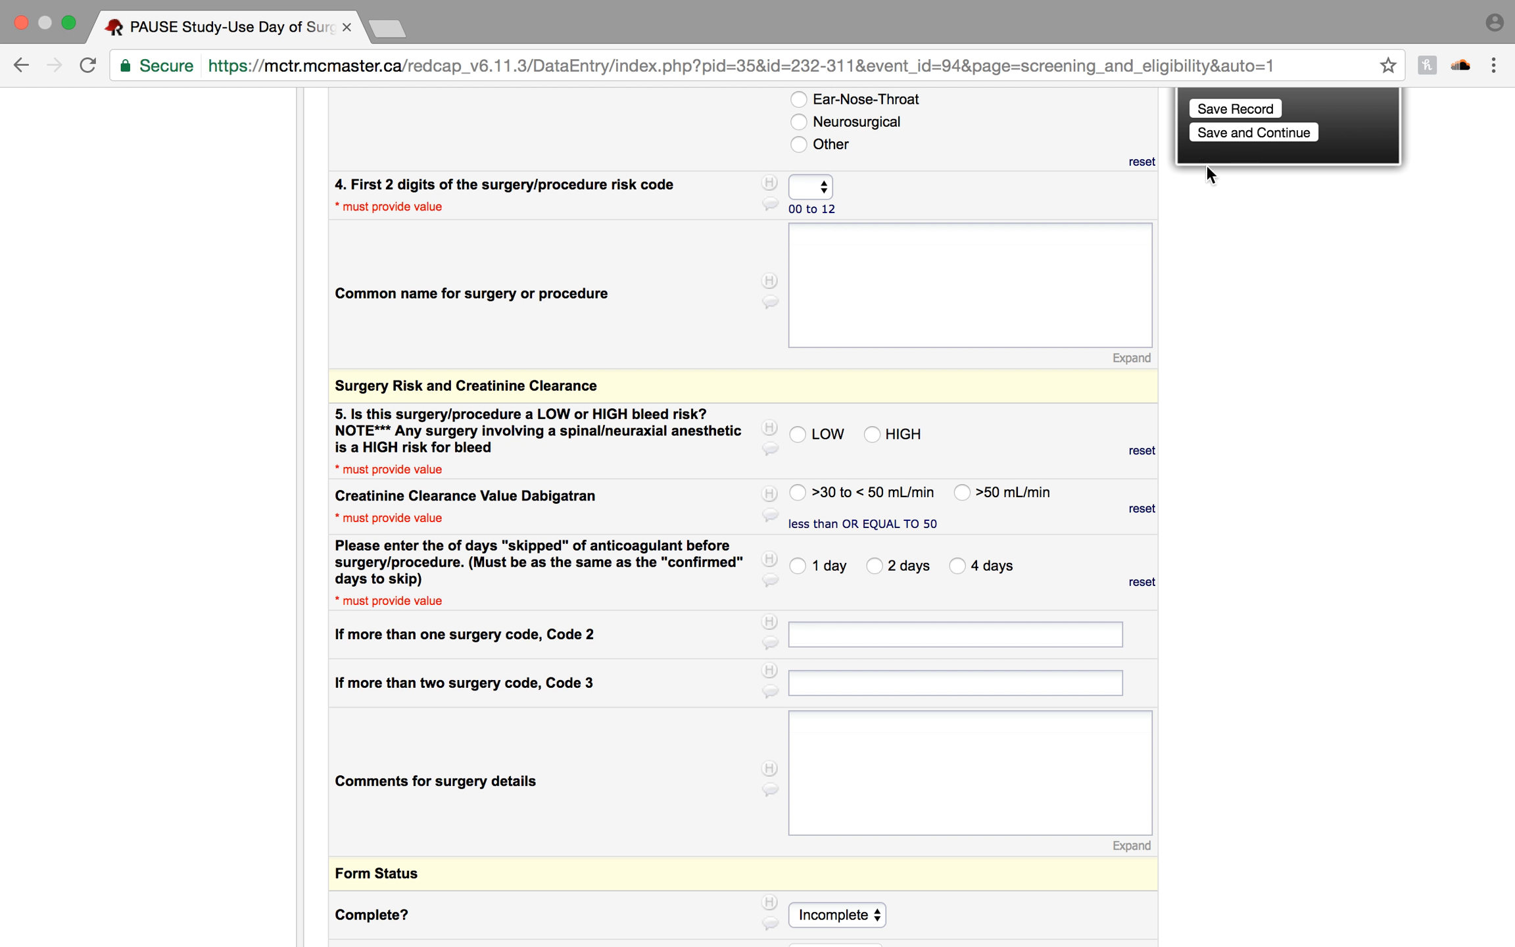
- Save the Screening and Eligibility record and leave it, ignoring the unanswered required fields
click(1236, 109)
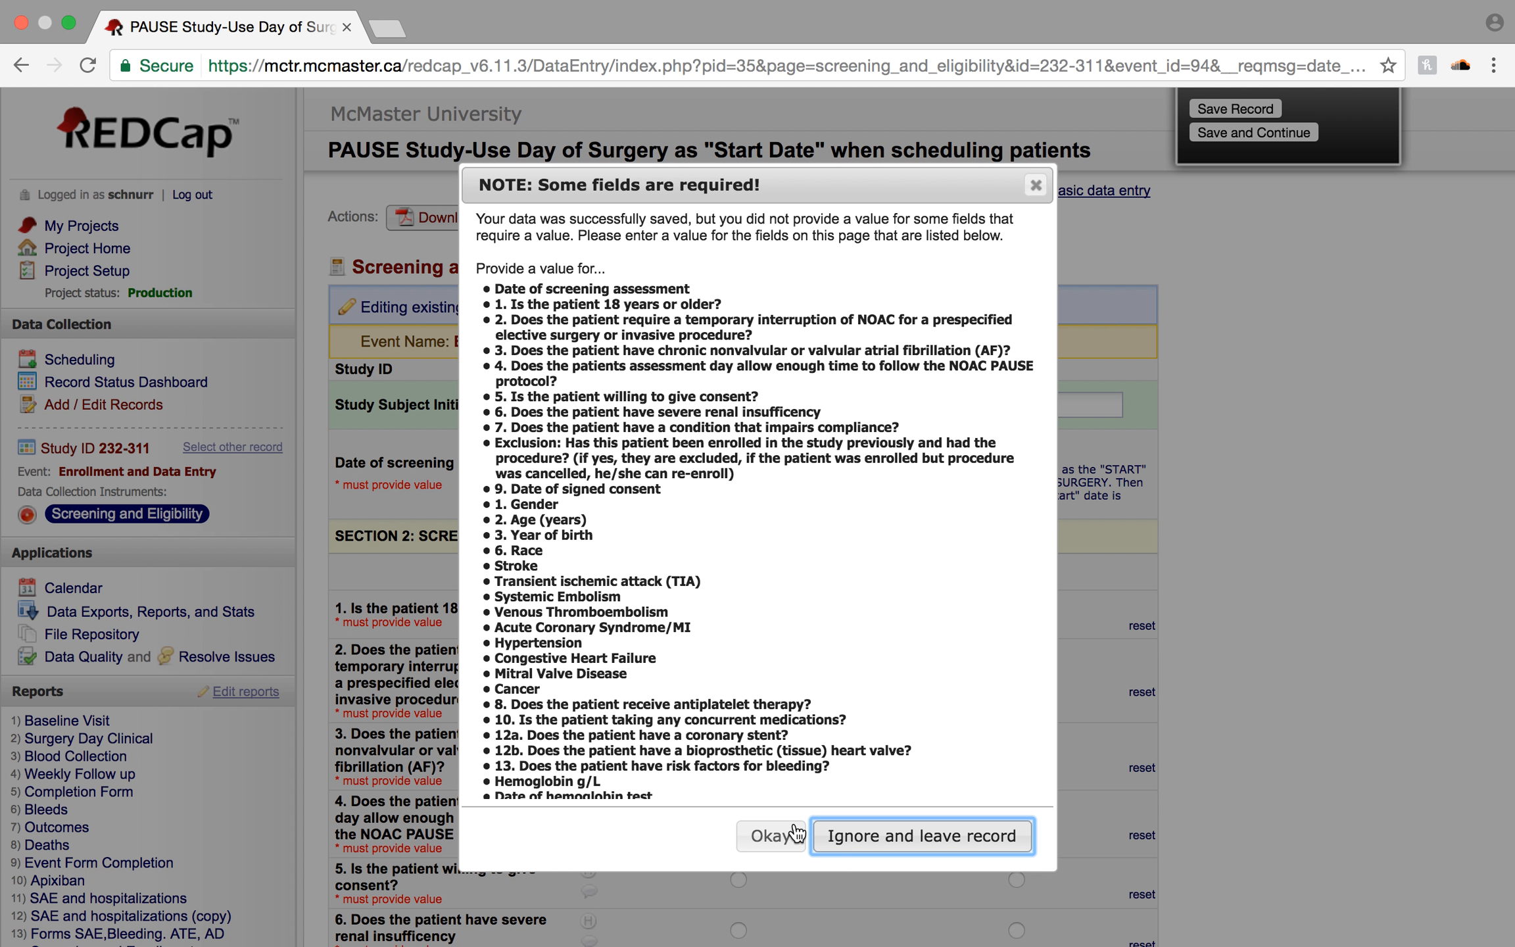
click(916, 847)
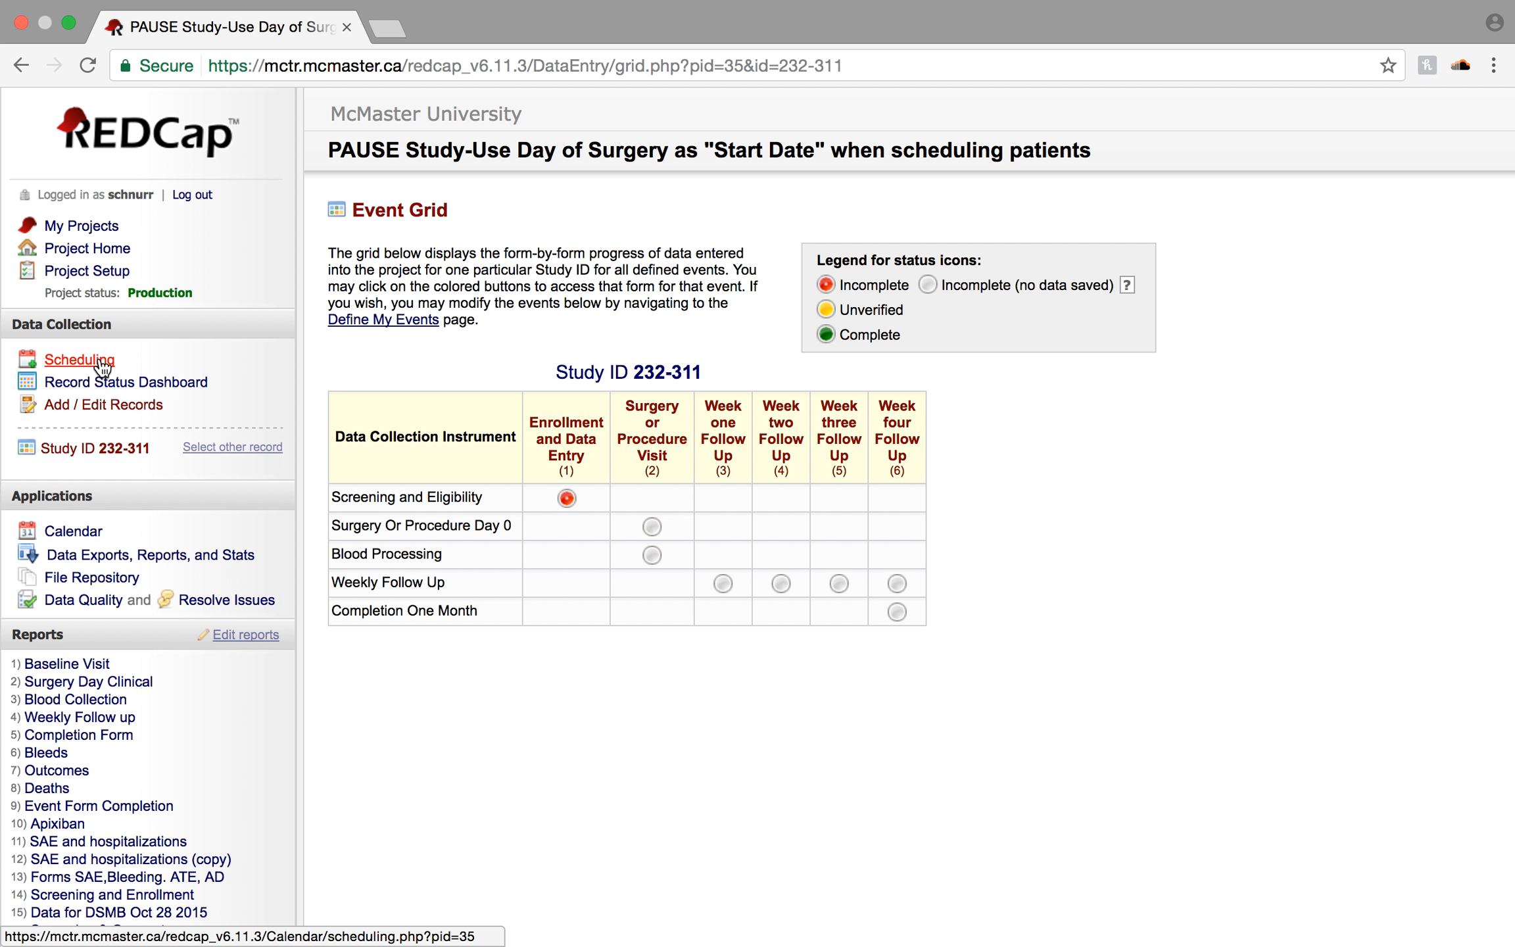
- Generate and create the visit schedule for the new patient's existing unscheduled Study ID with start date 03/31/2017
click(79, 360)
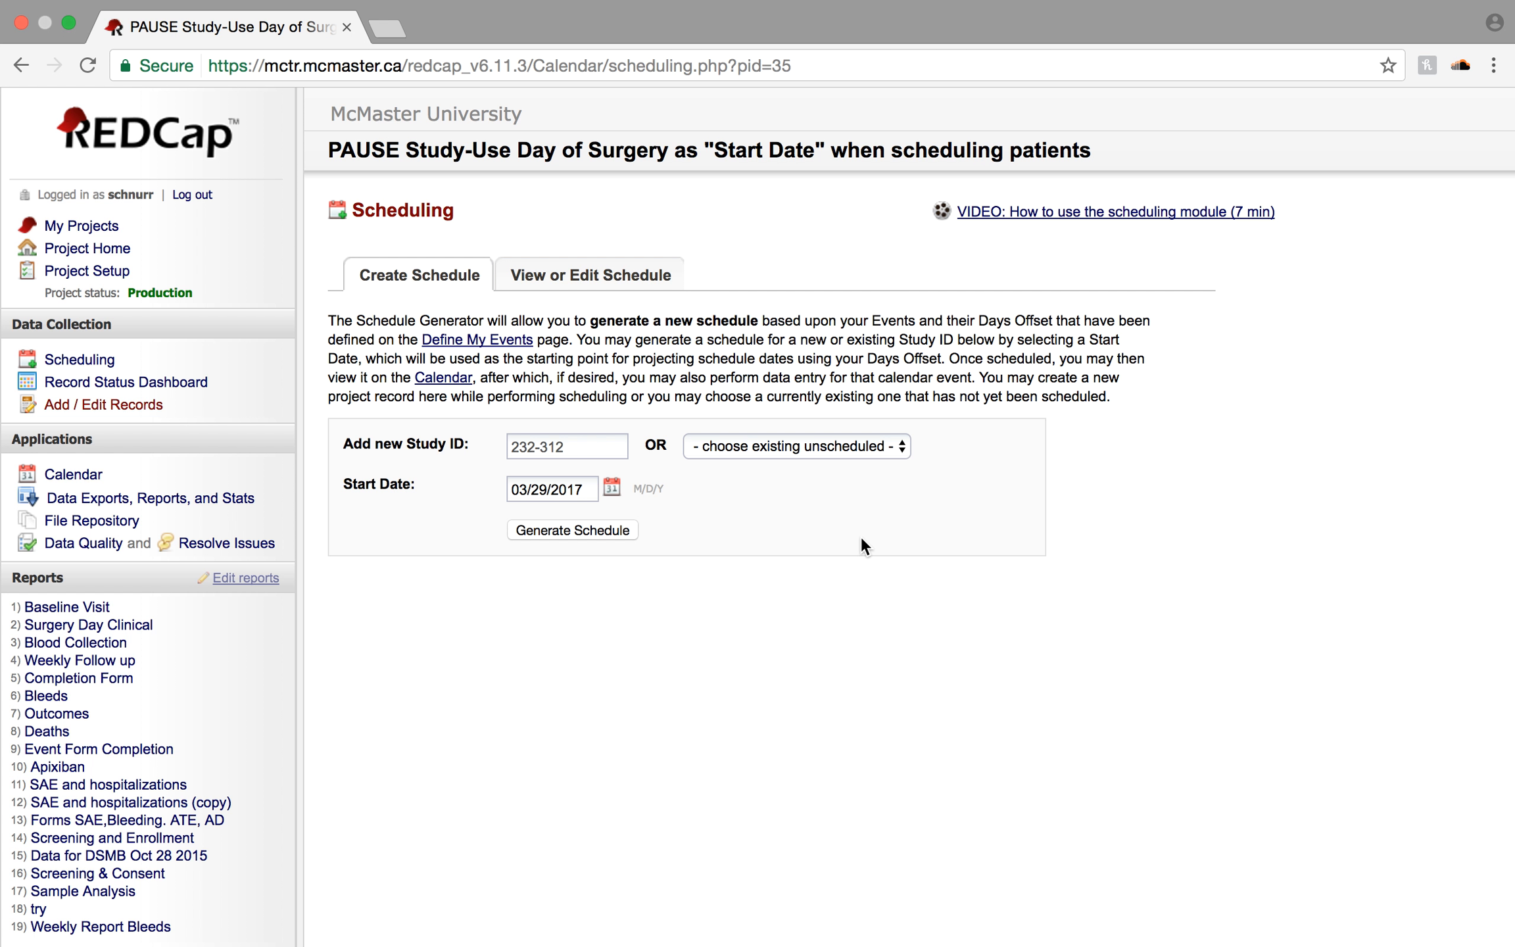
click(885, 447)
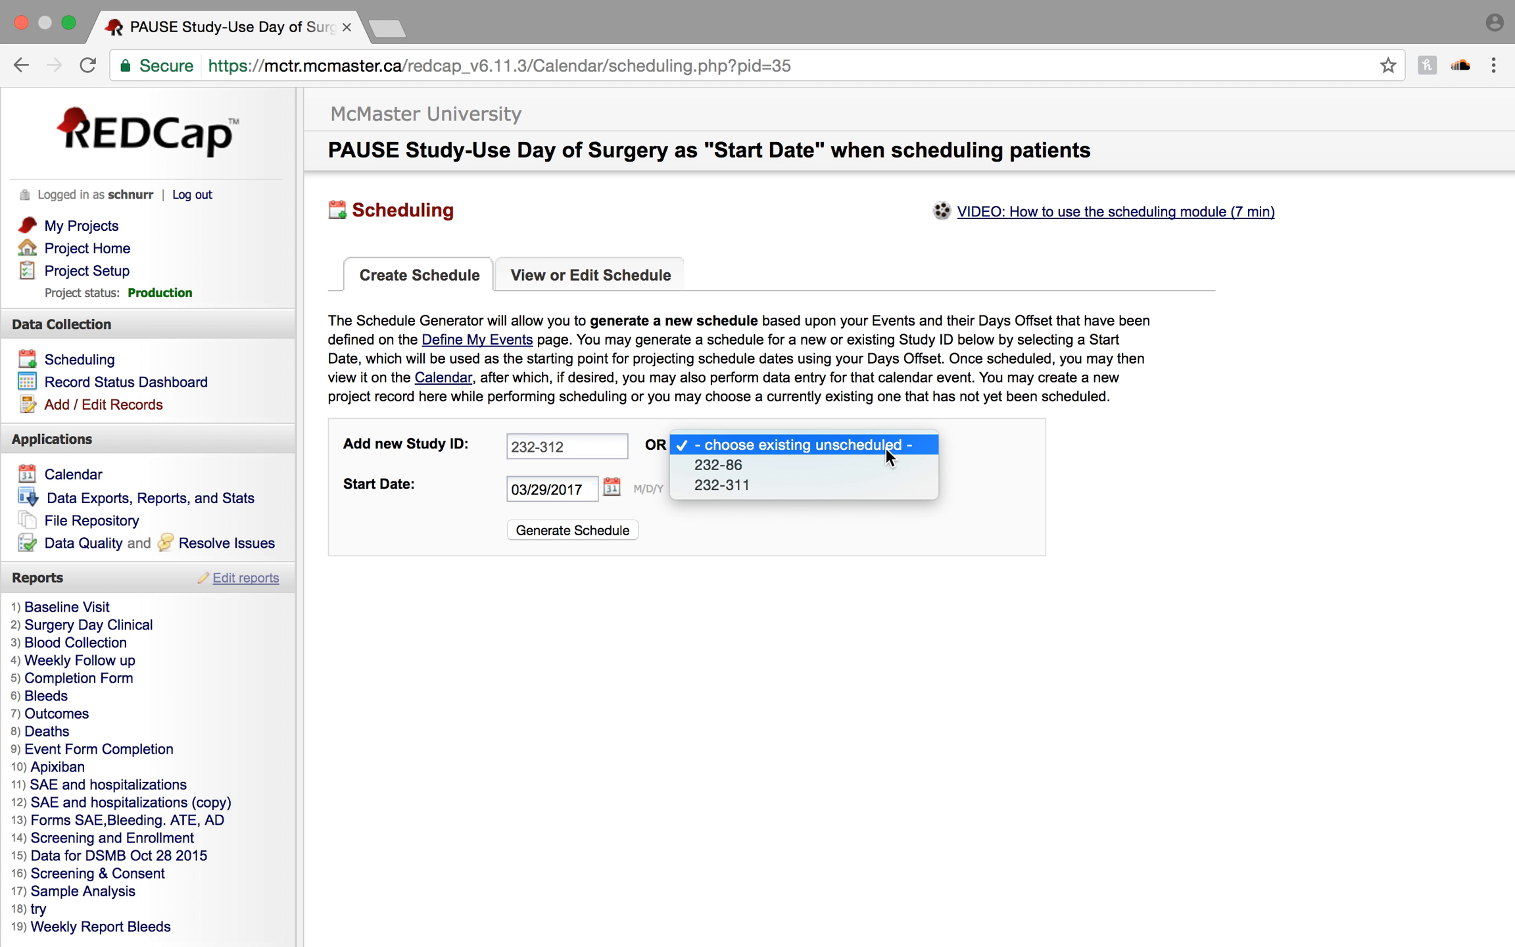
click(881, 491)
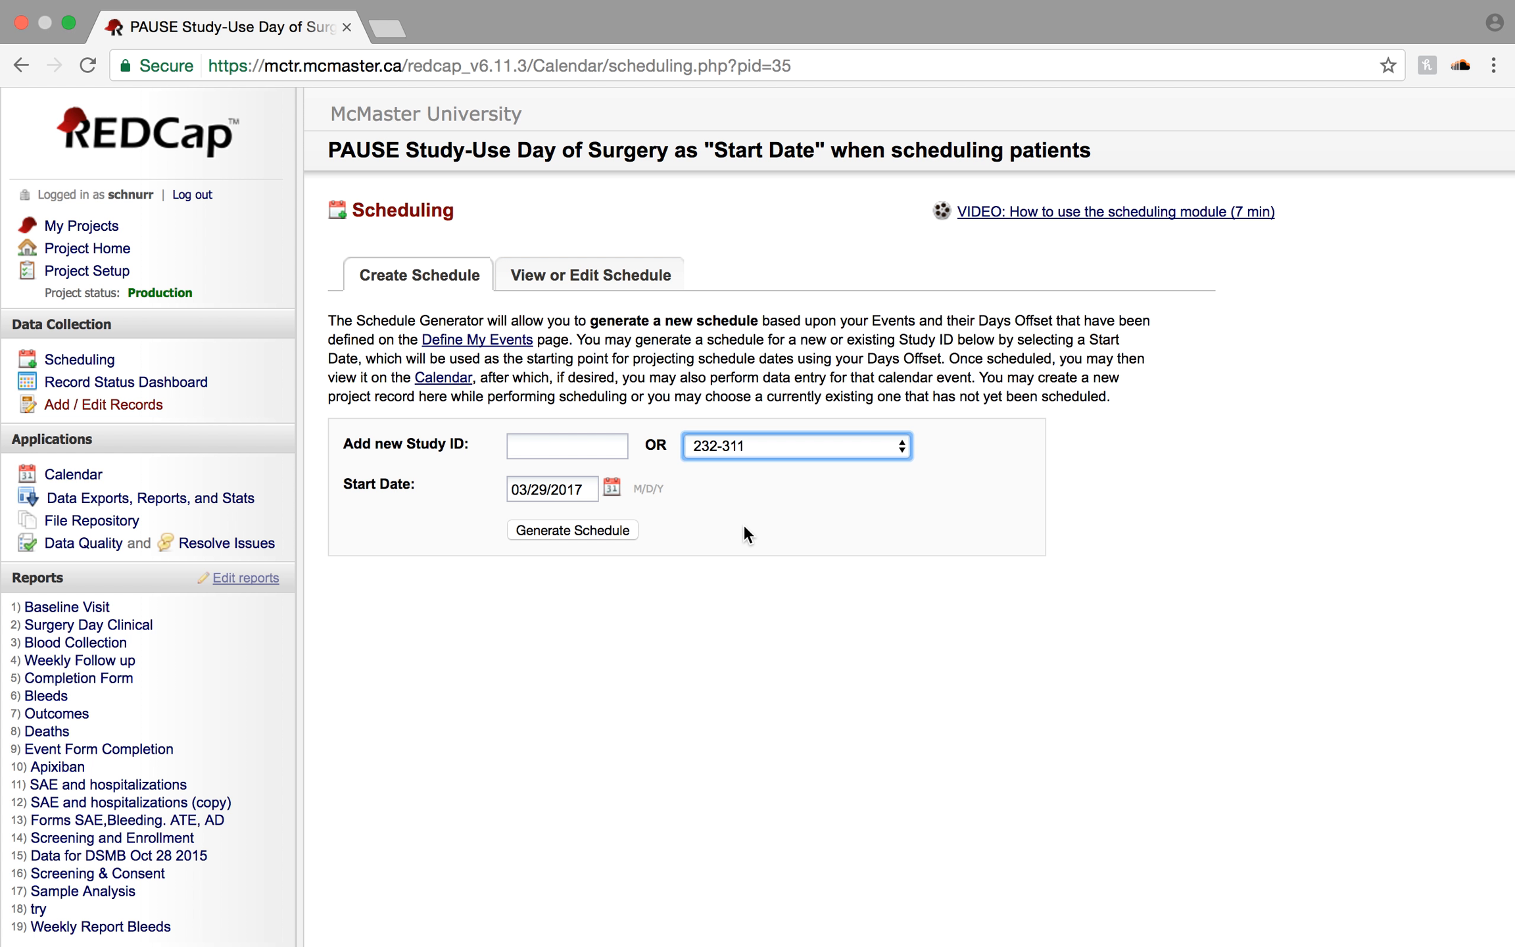
click(549, 490)
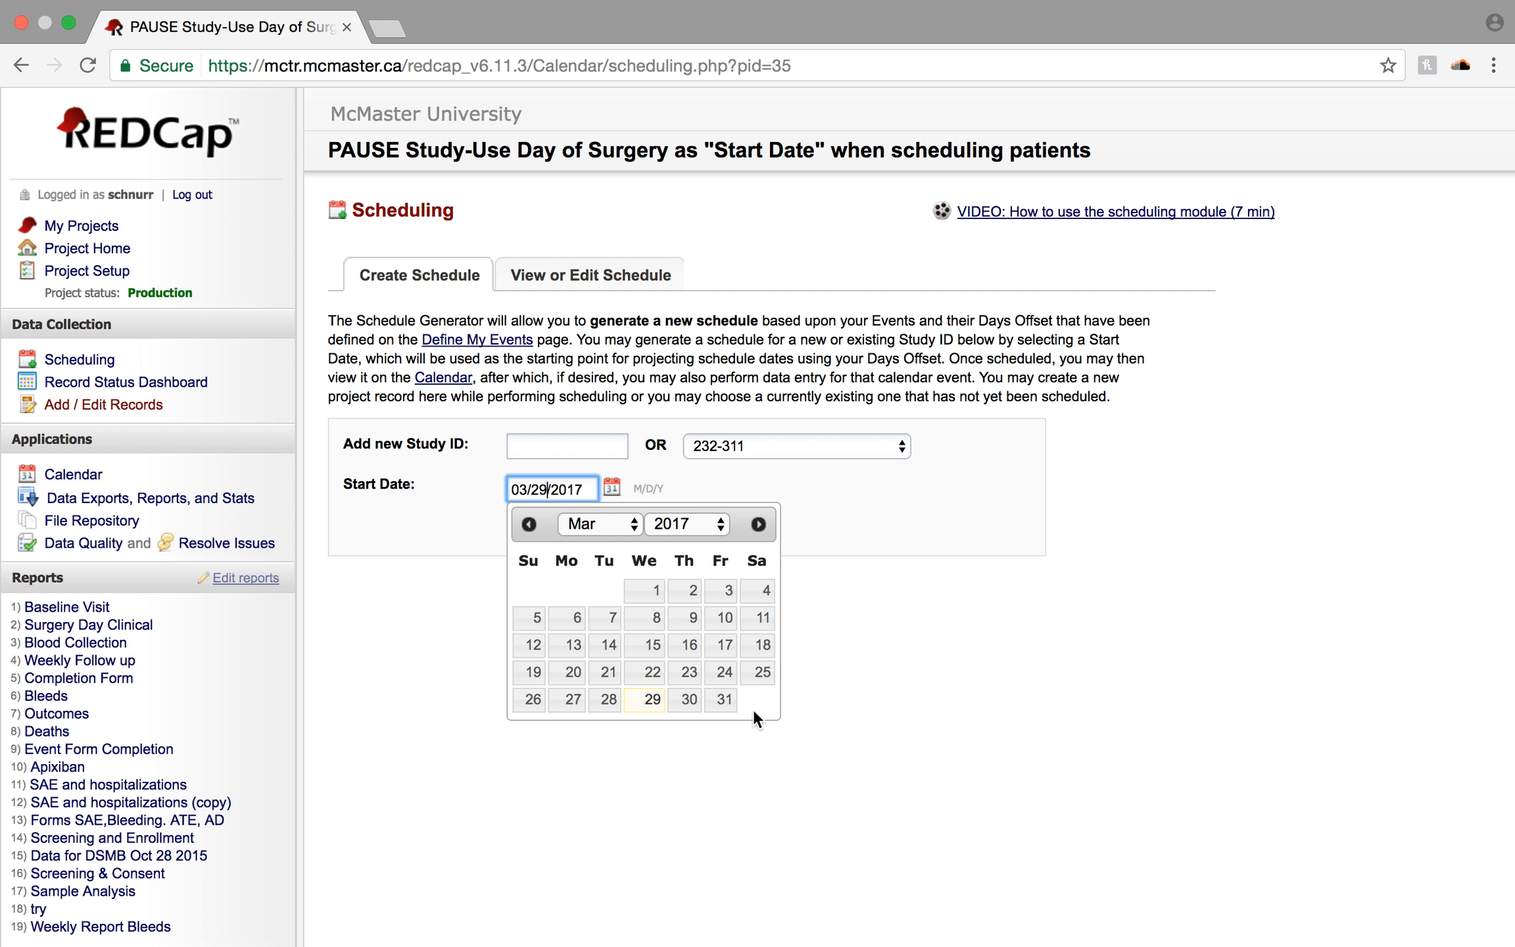
click(724, 699)
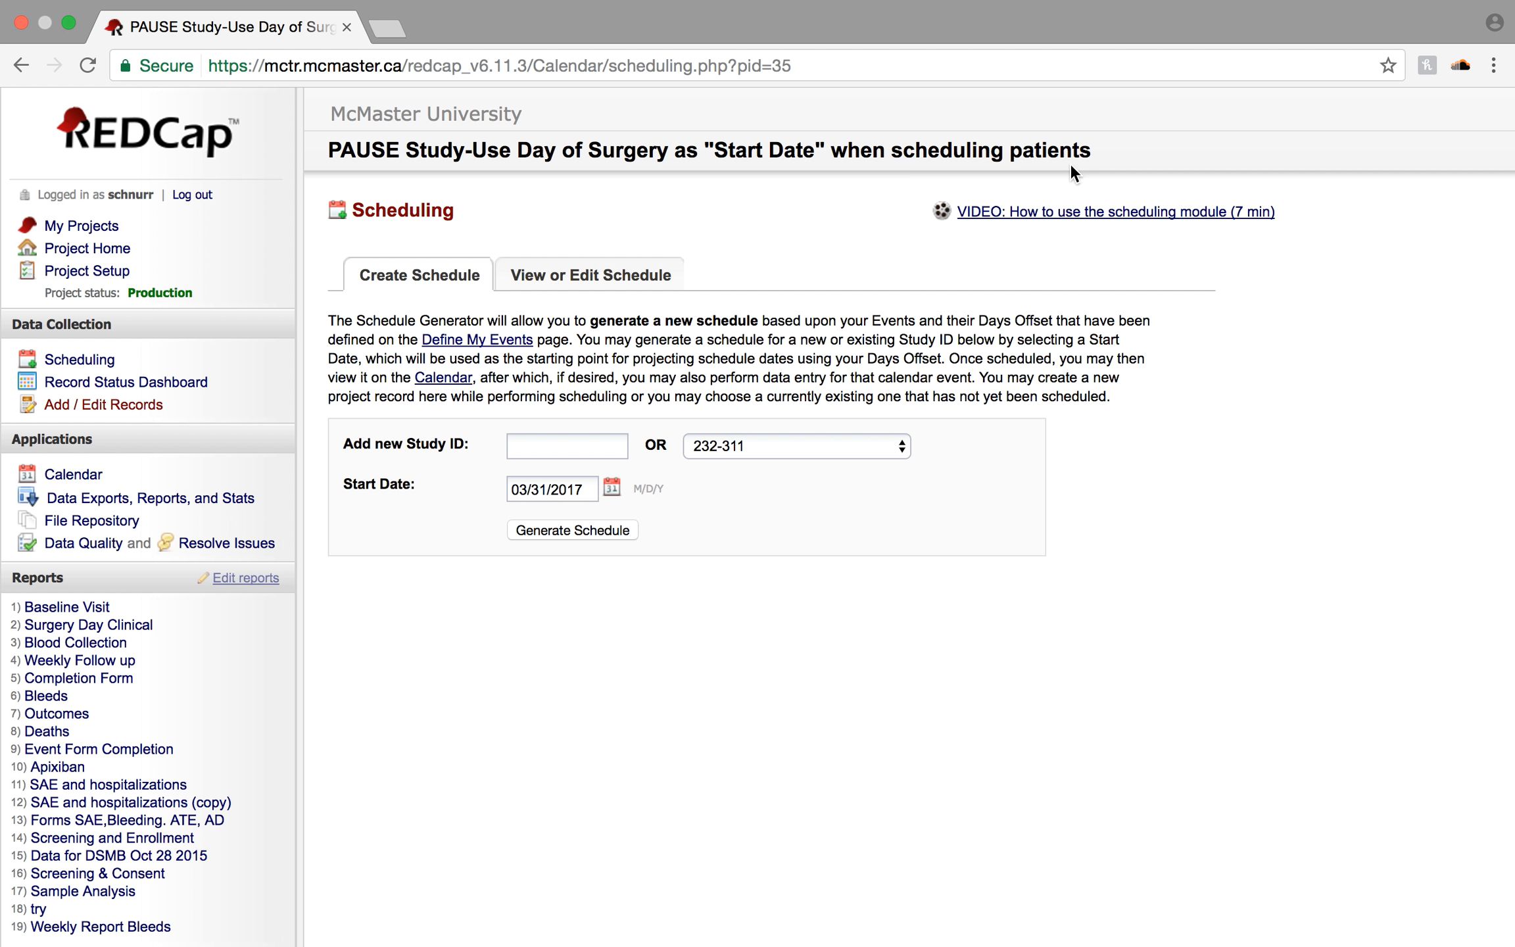
click(572, 530)
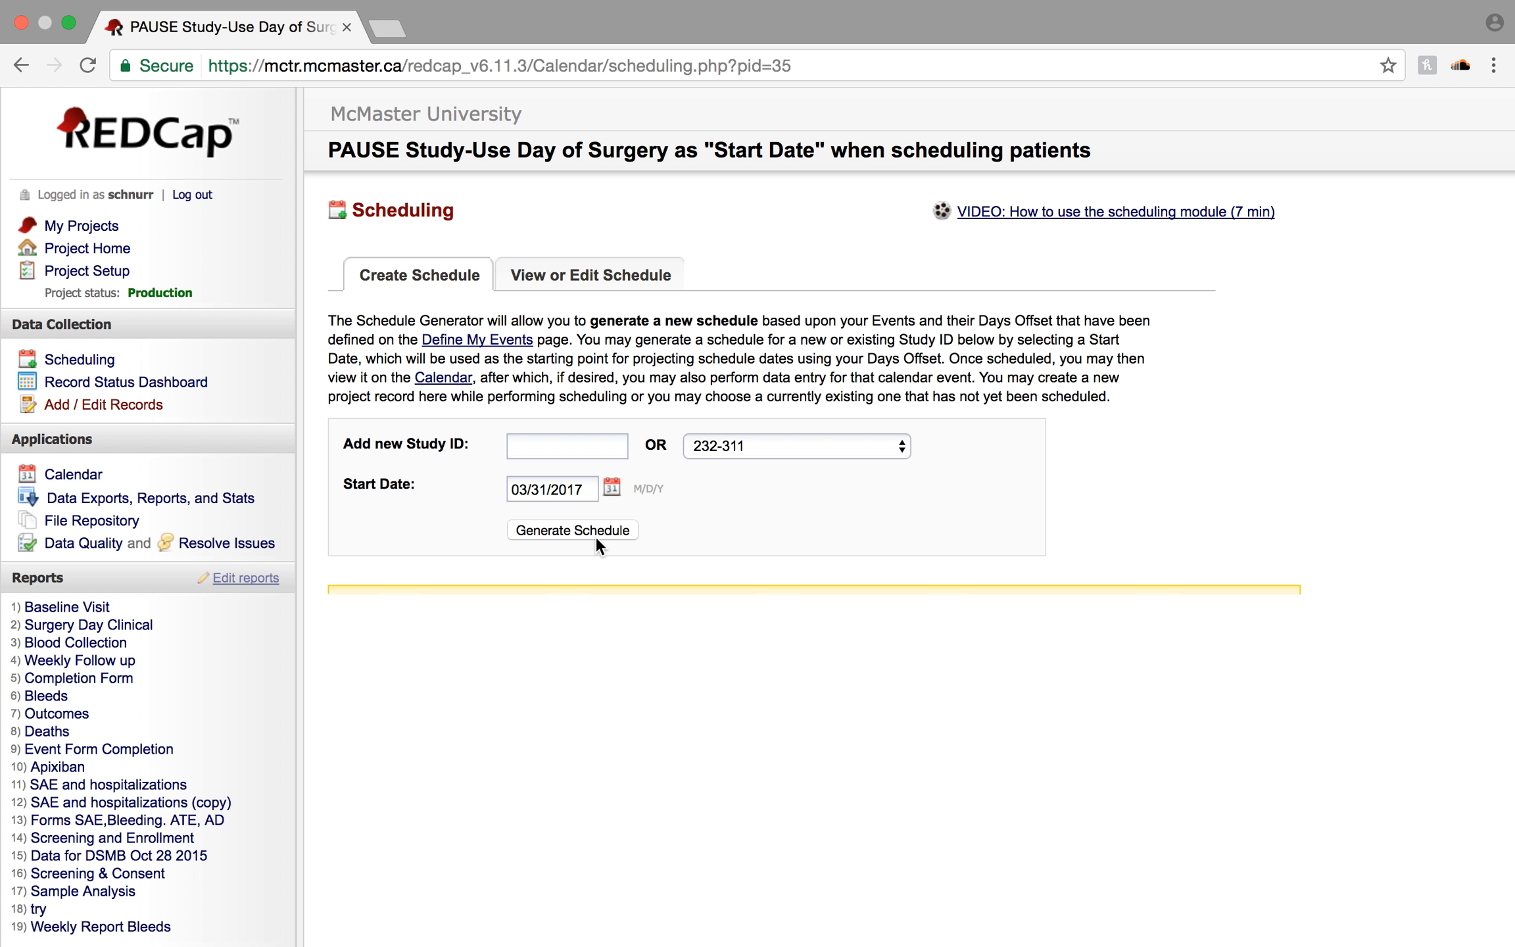
scroll(1027, 856, down, 5)
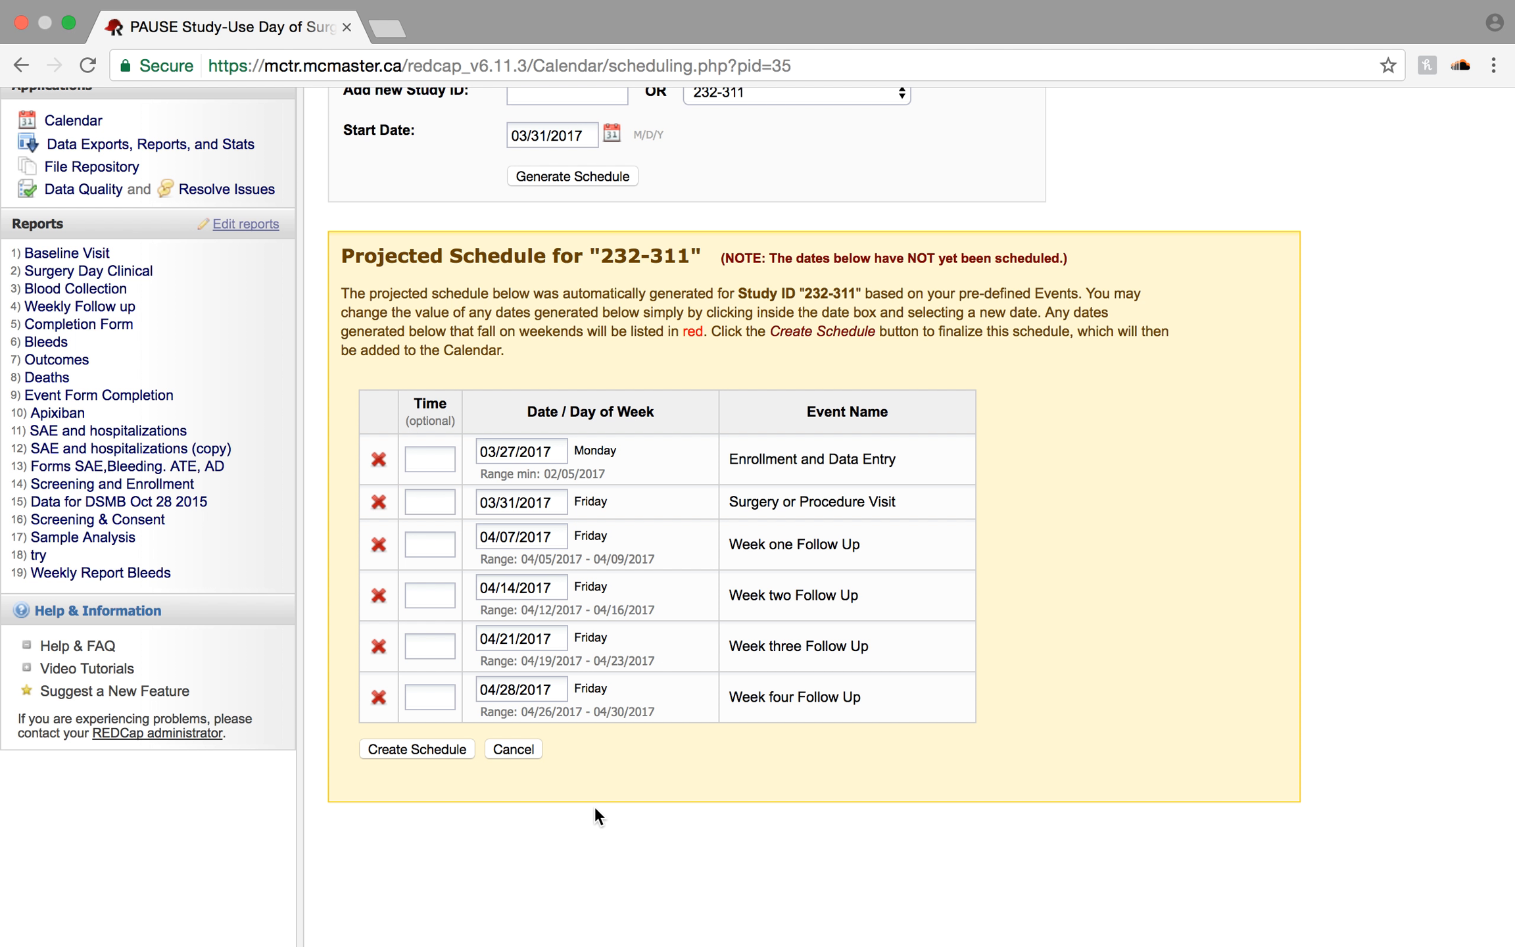
click(442, 751)
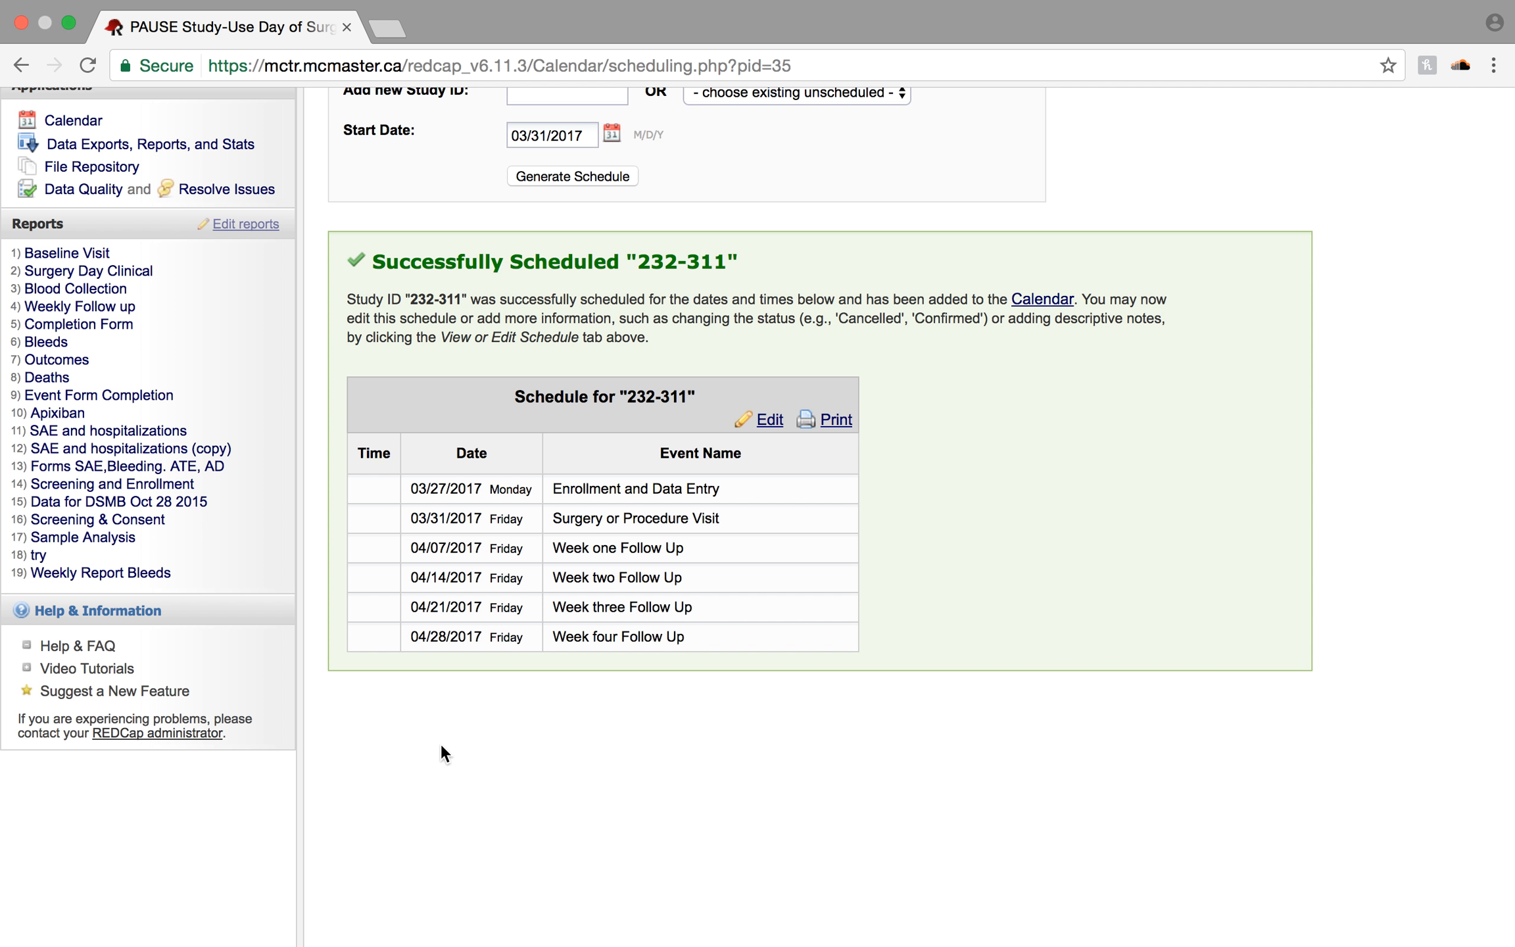
- Examine the new patient's scheduled visits in the project calendar for March and April 2017
scroll(440, 750, up, 3)
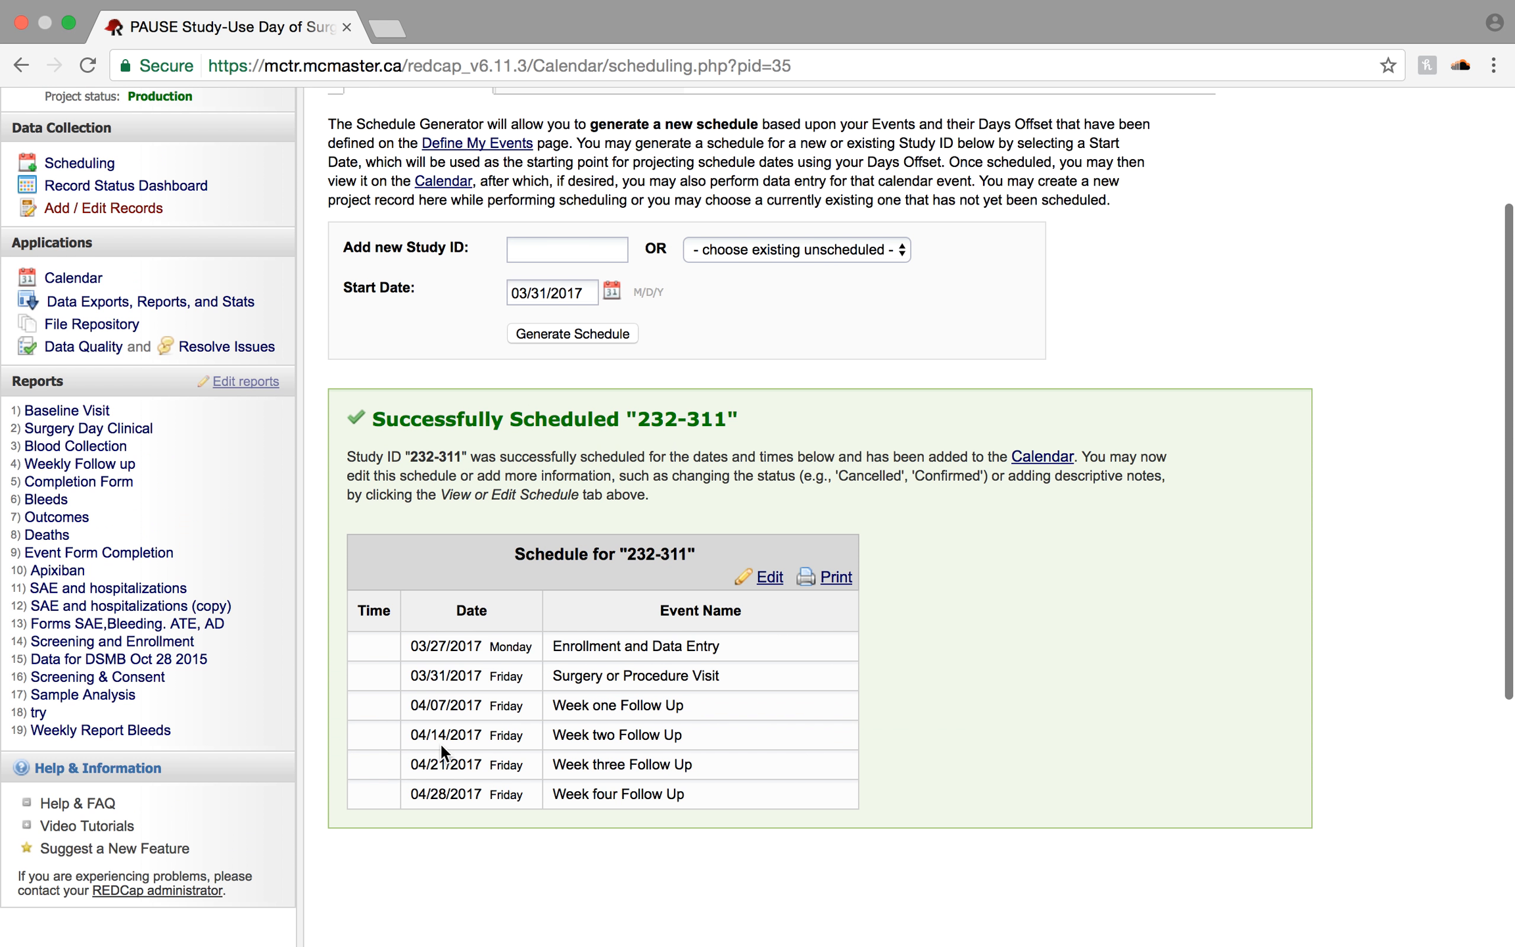
click(78, 279)
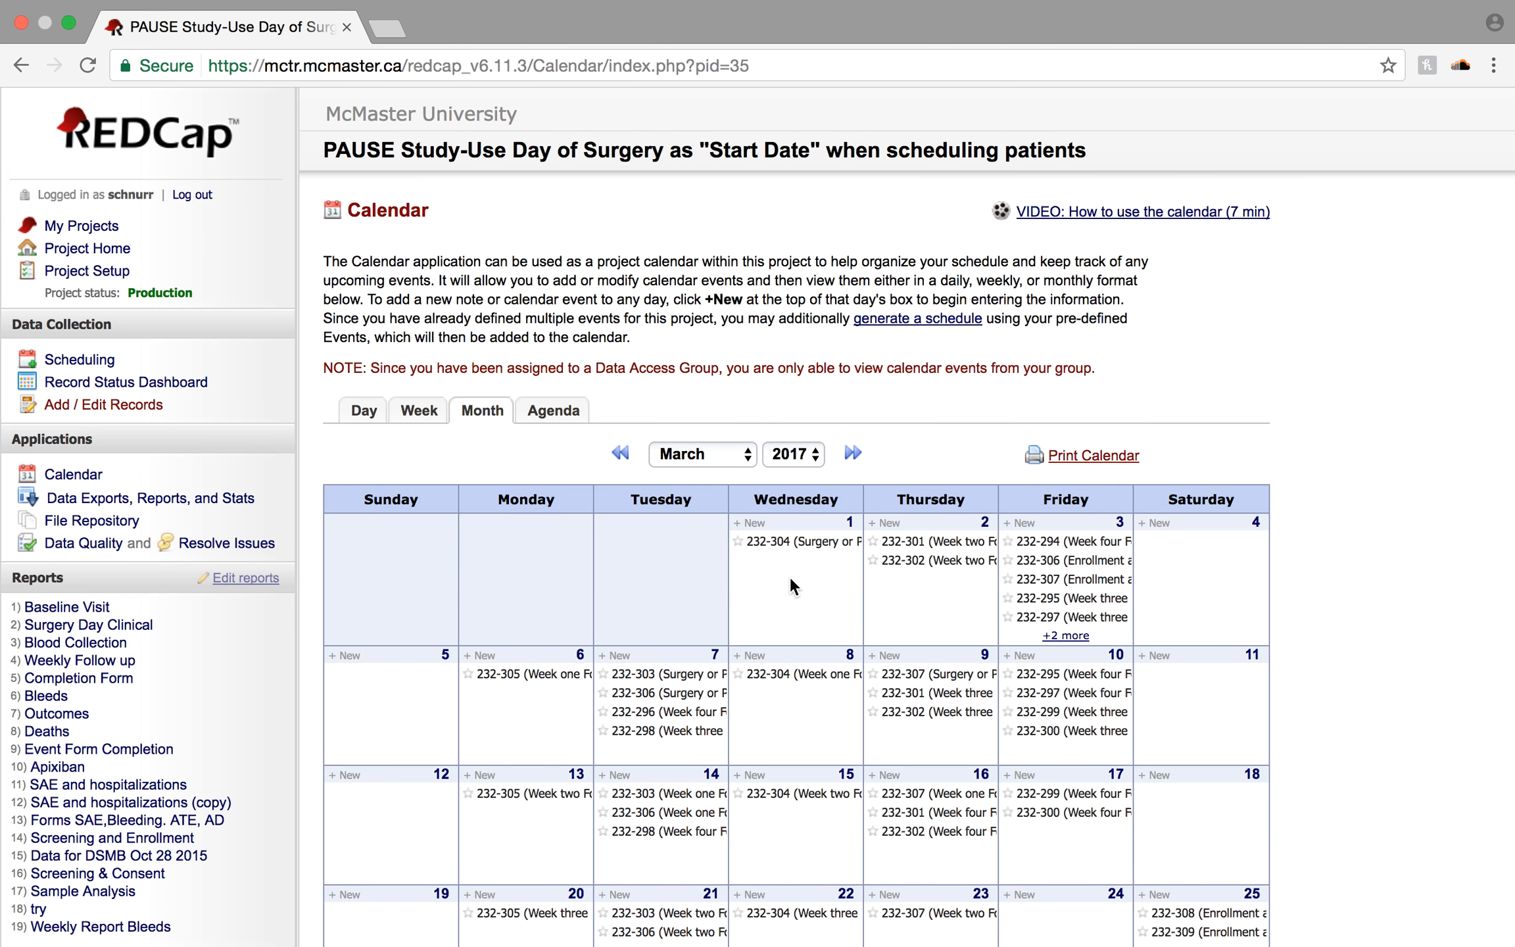
scroll(790, 579, down, 5)
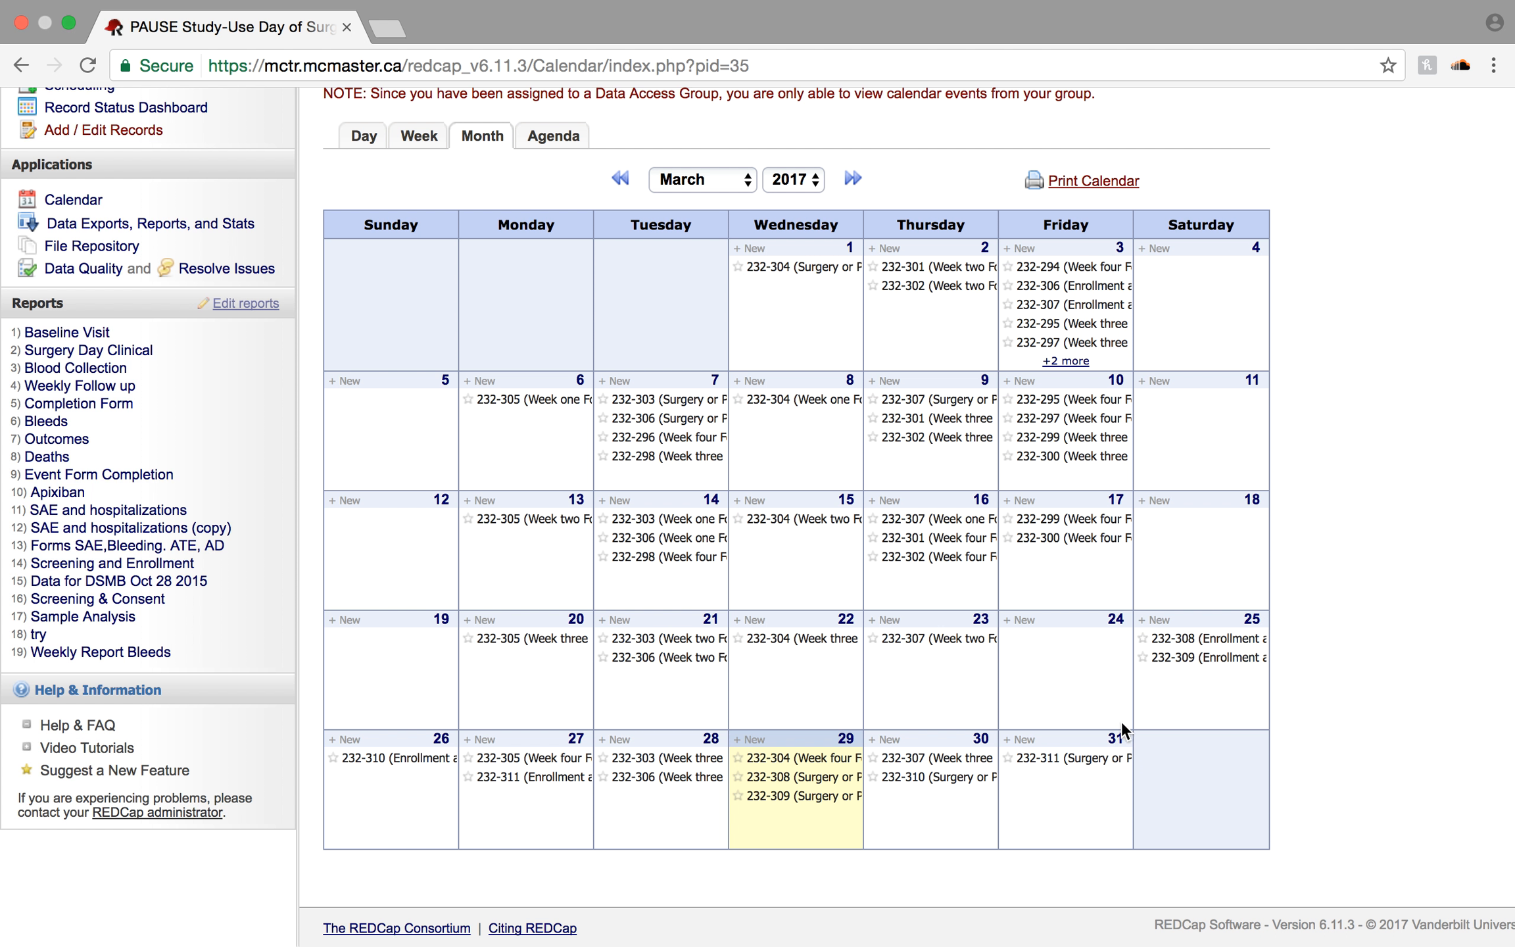
click(863, 183)
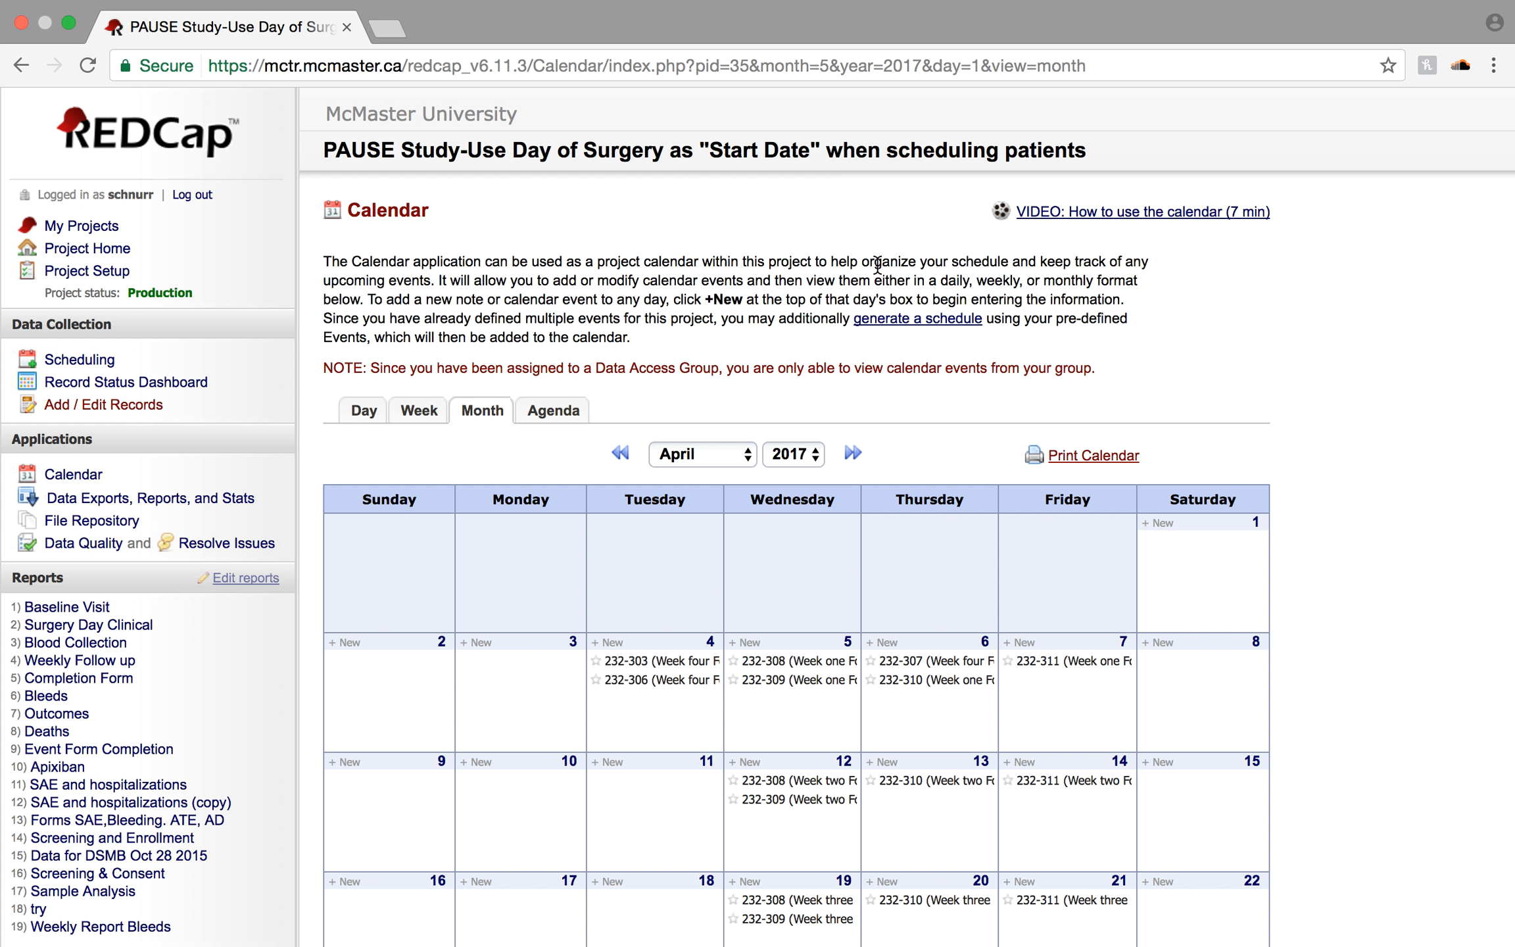
scroll(980, 536, down, 5)
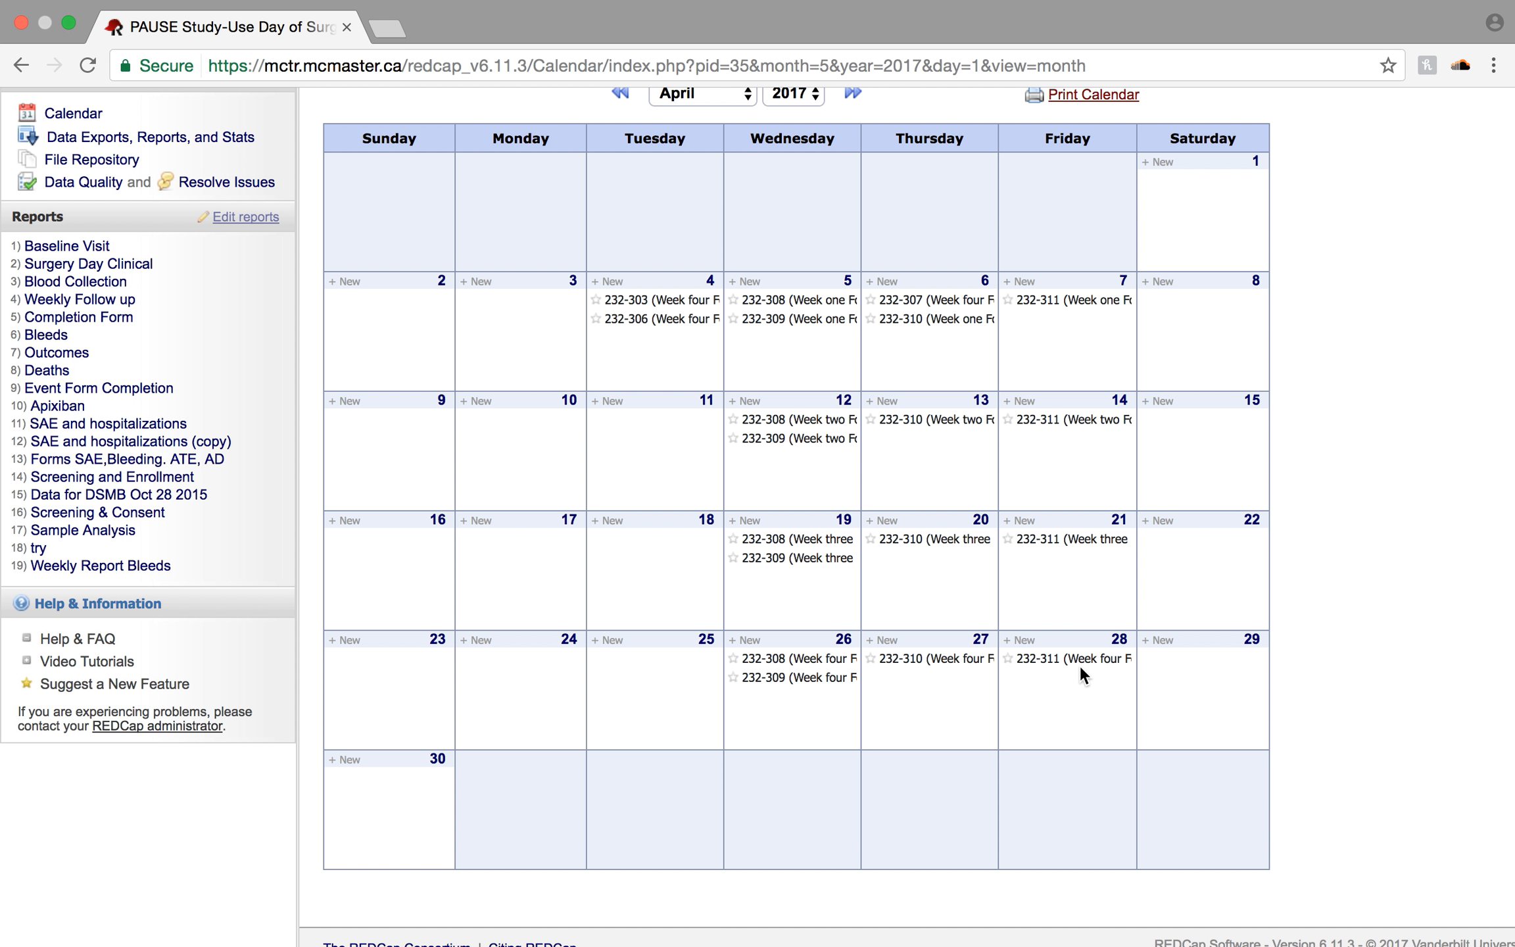
- Show the last range of records in the Record Status Dashboard and view the new patient's Surgery Or Procedure Day 0 form
scroll(1080, 664, up, 5)
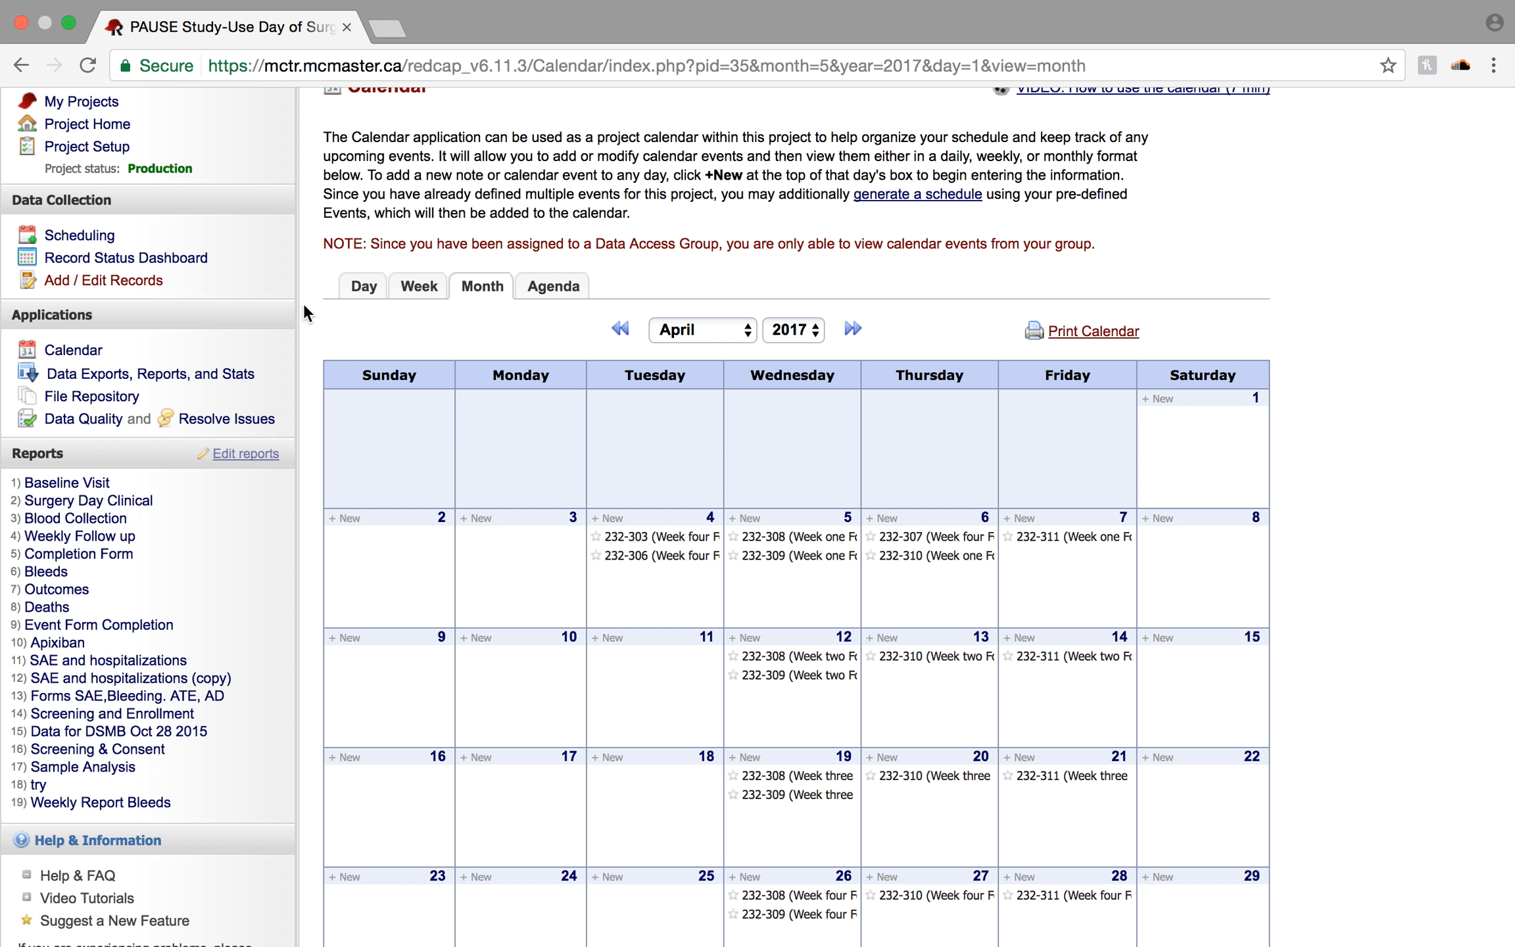
click(172, 266)
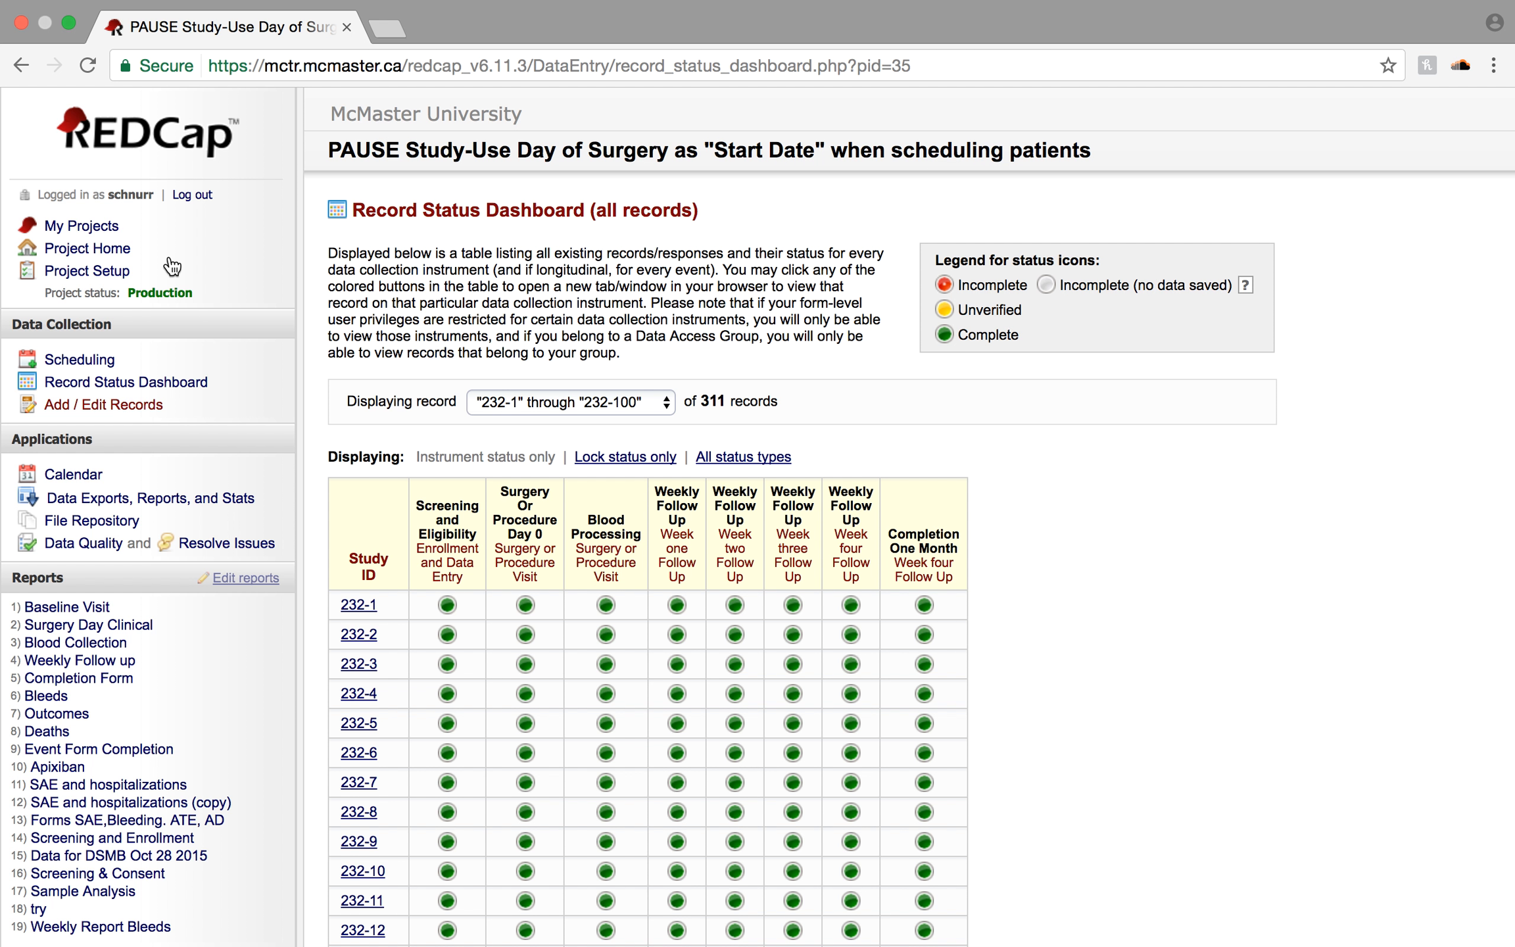
click(666, 402)
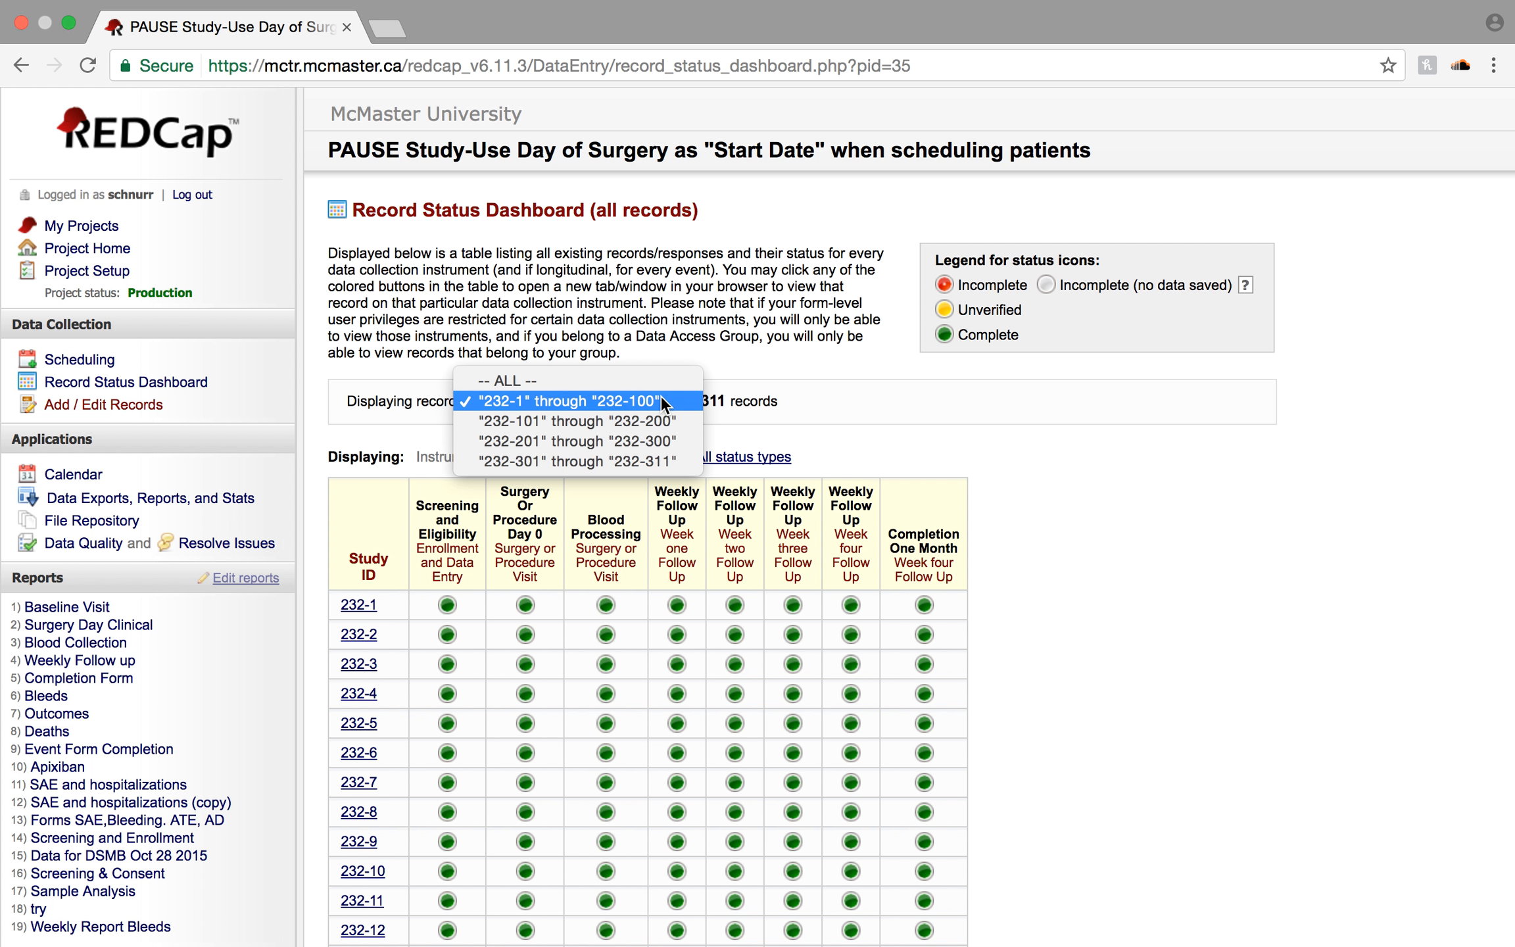
click(675, 459)
scroll(353, 737, down, 3)
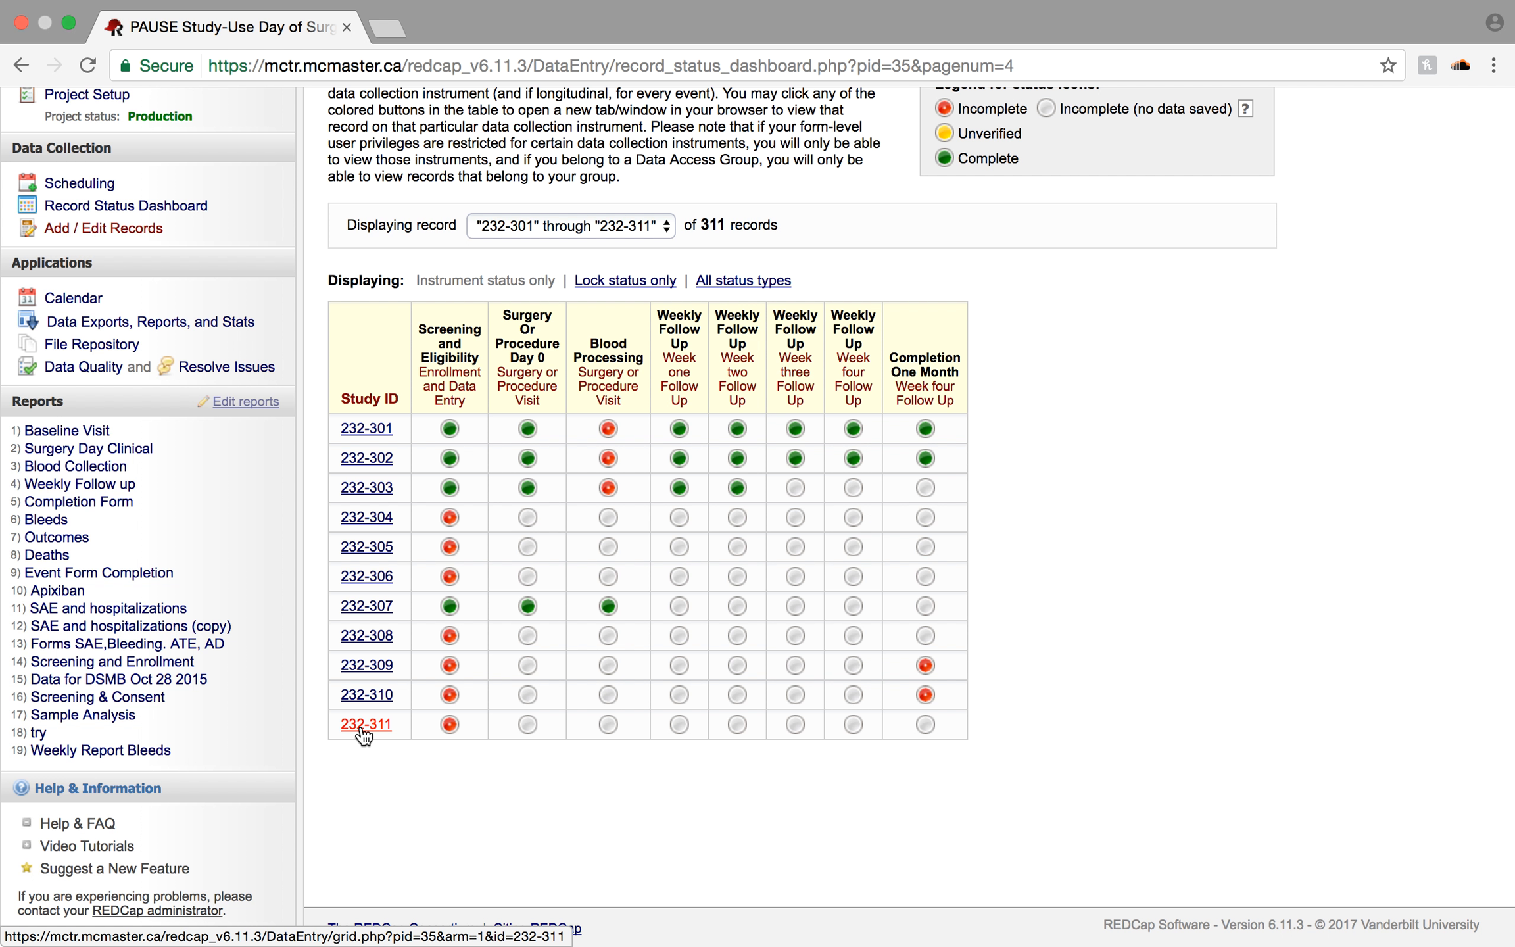
click(528, 726)
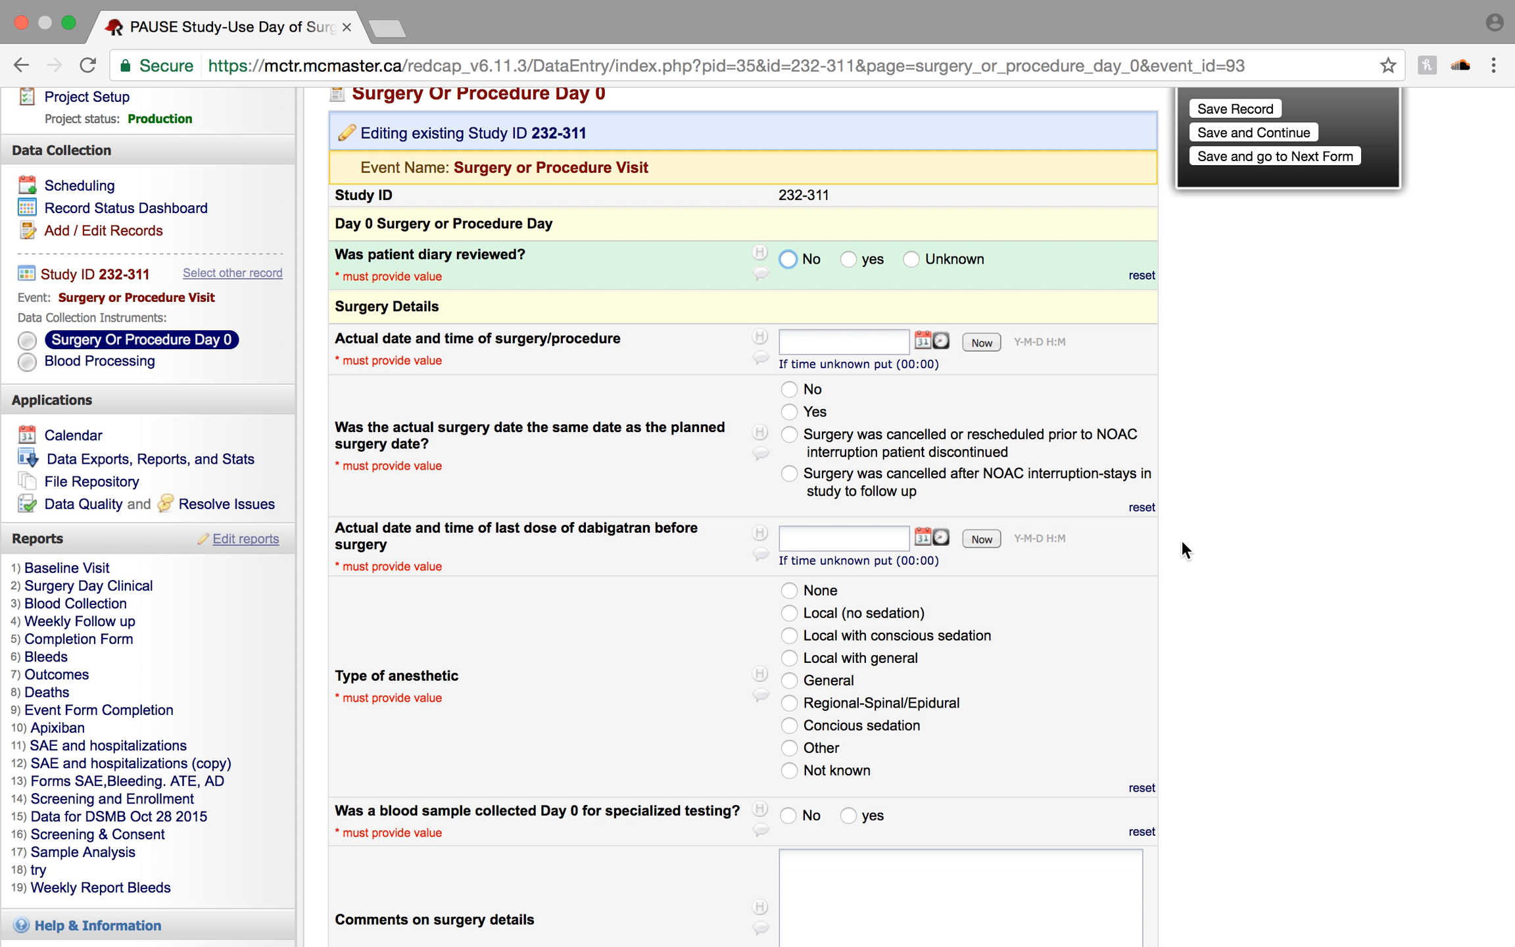
- Open the Completion One Month form for the Week four Follow Up from the patient's event grid and review its questions
click(107, 279)
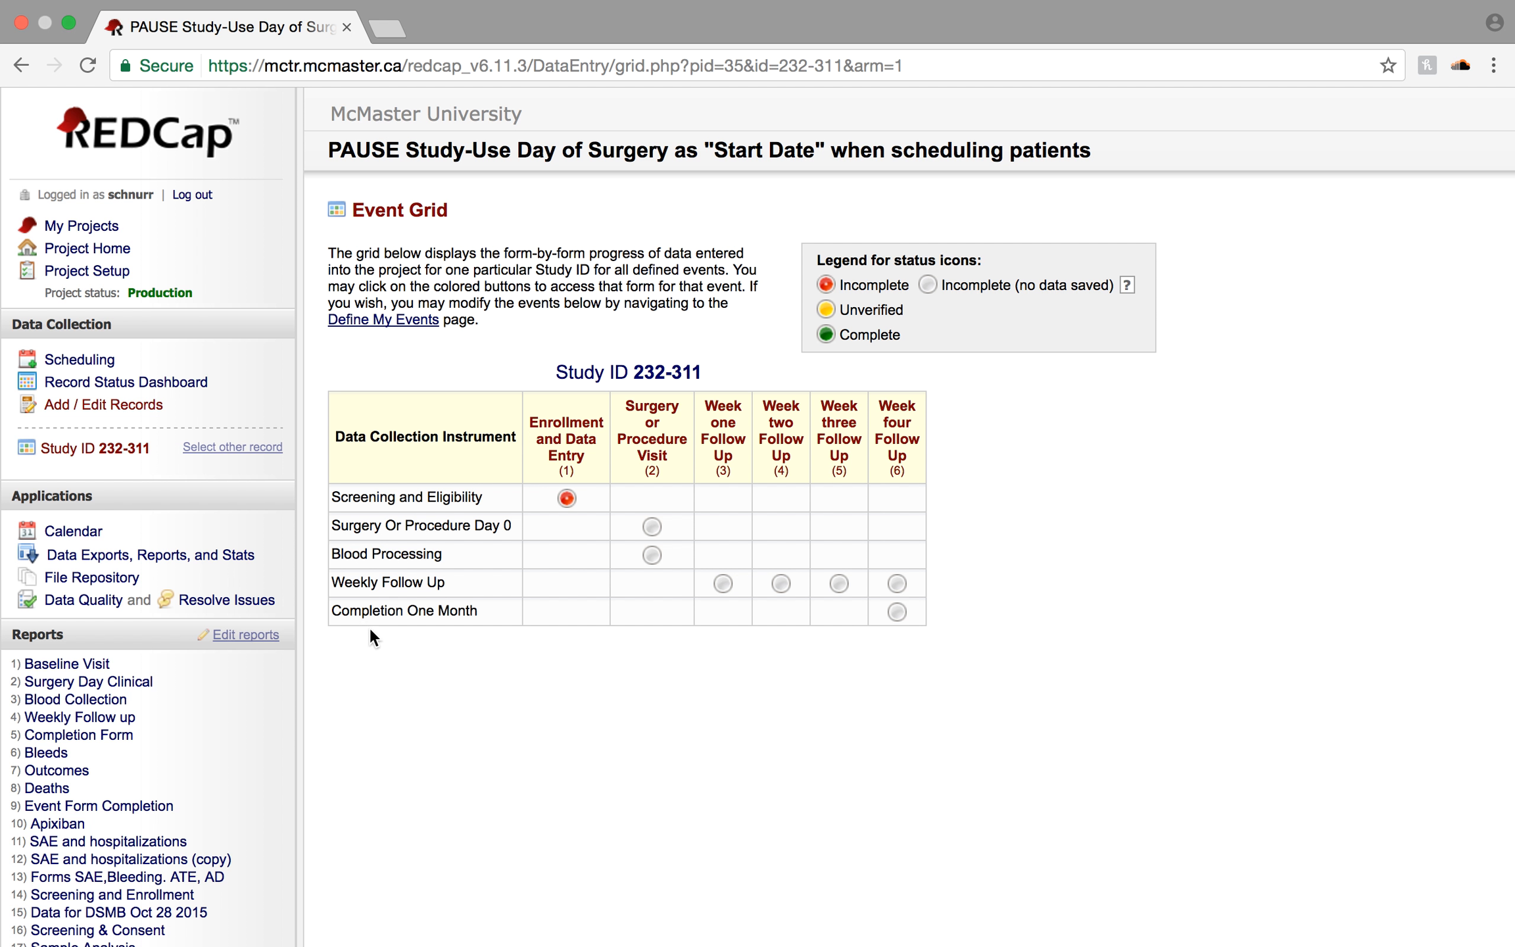
click(903, 617)
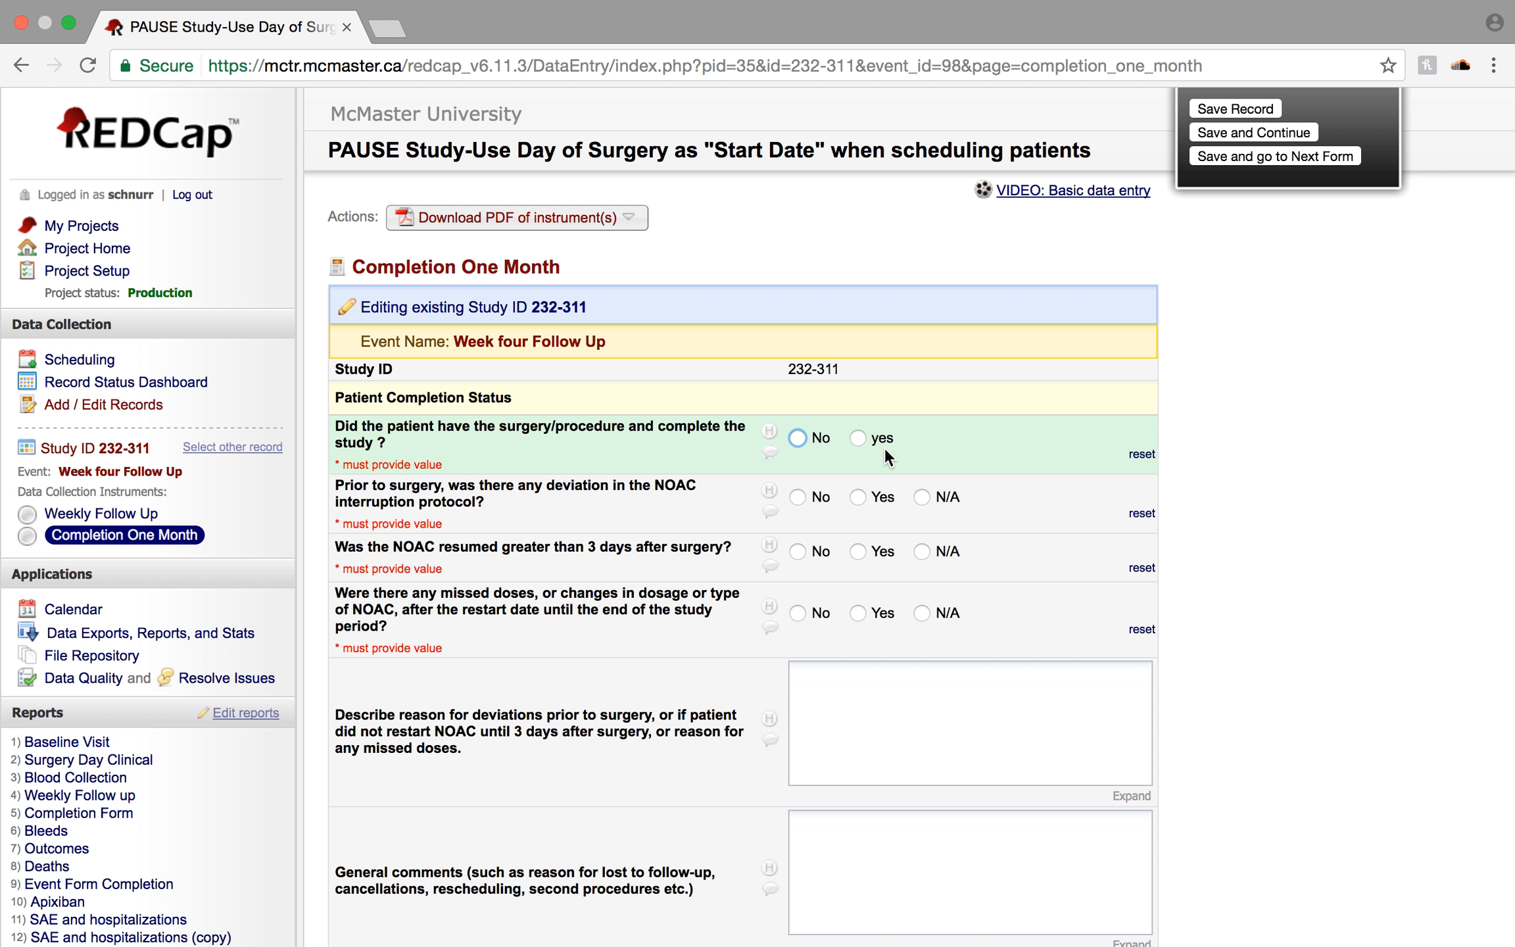
scroll(886, 452, down, 8)
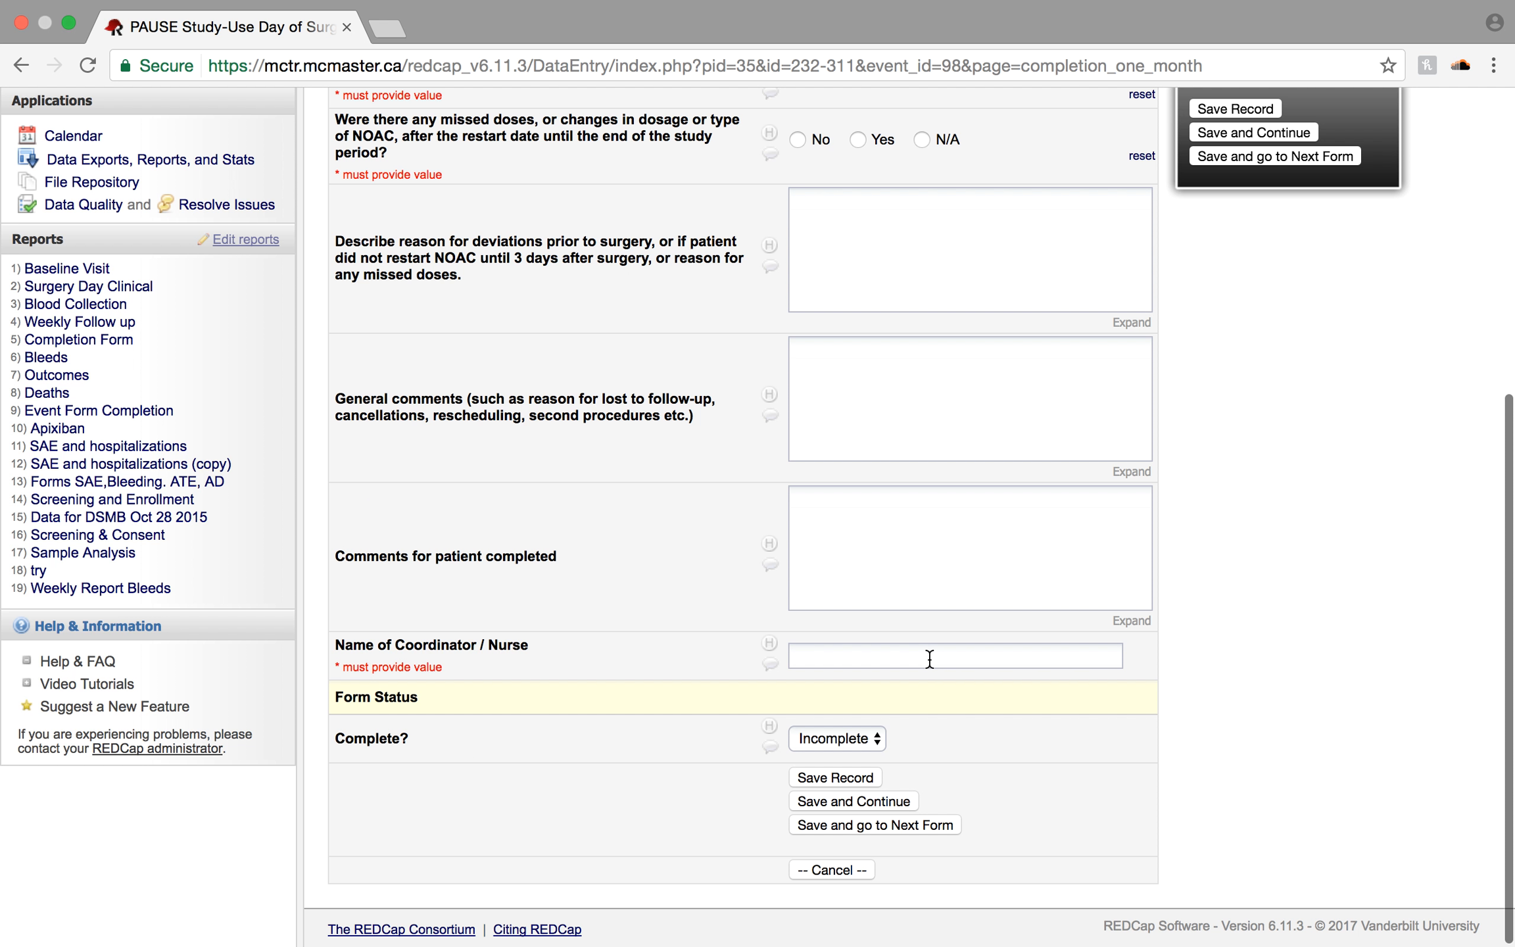
- Answer No to surgery and study completion and set the patient status to "STAYS in study - Intention to Treat"
scroll(930, 659, up, 9)
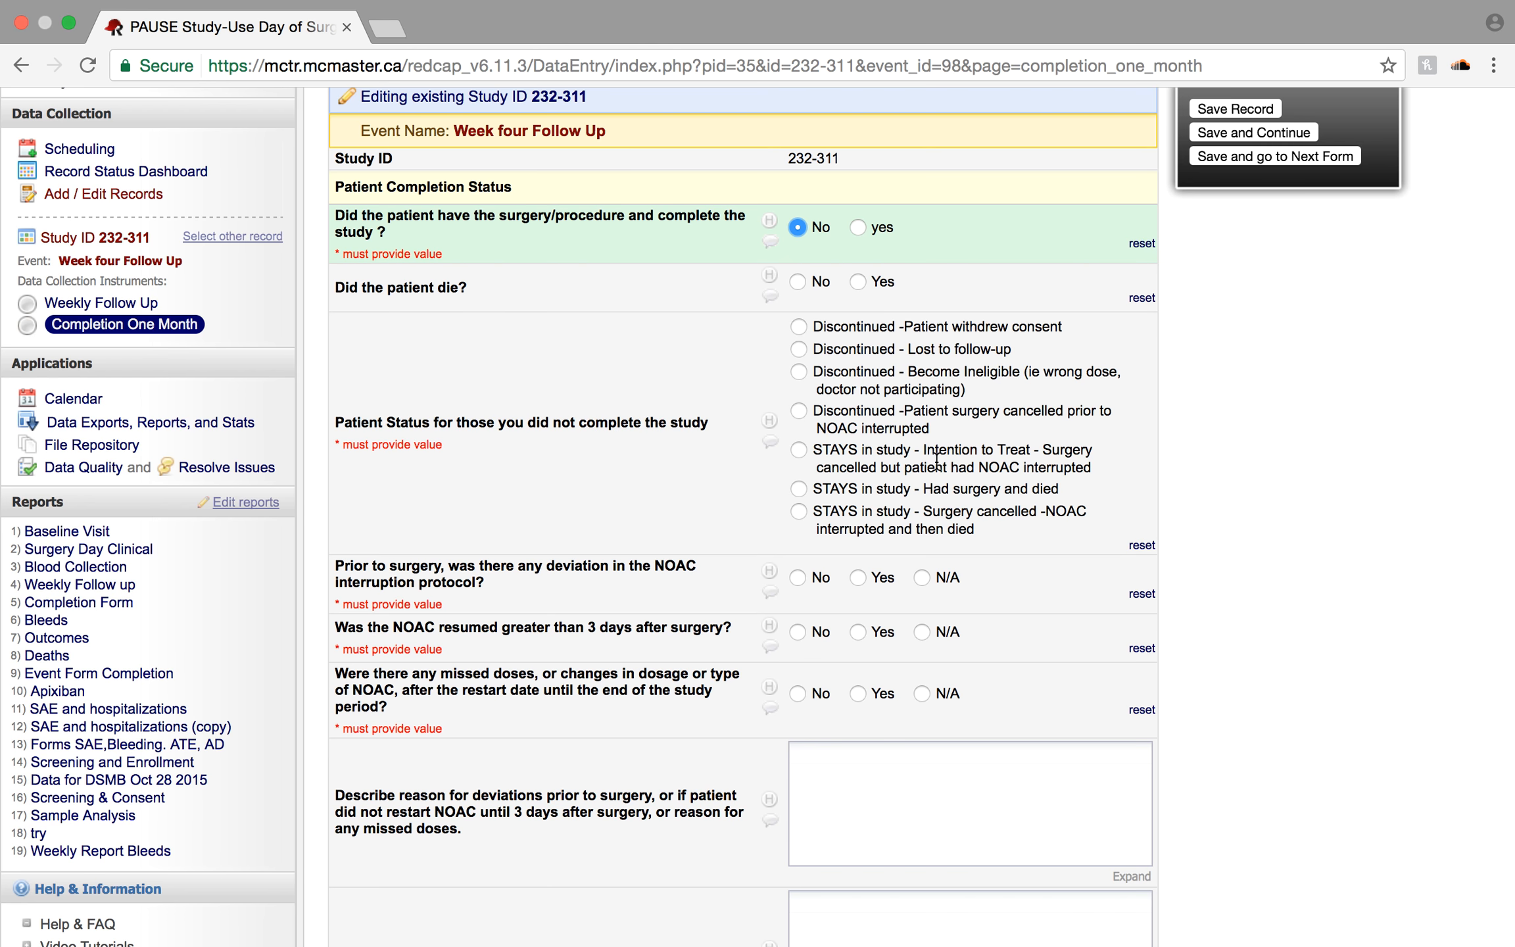
click(800, 453)
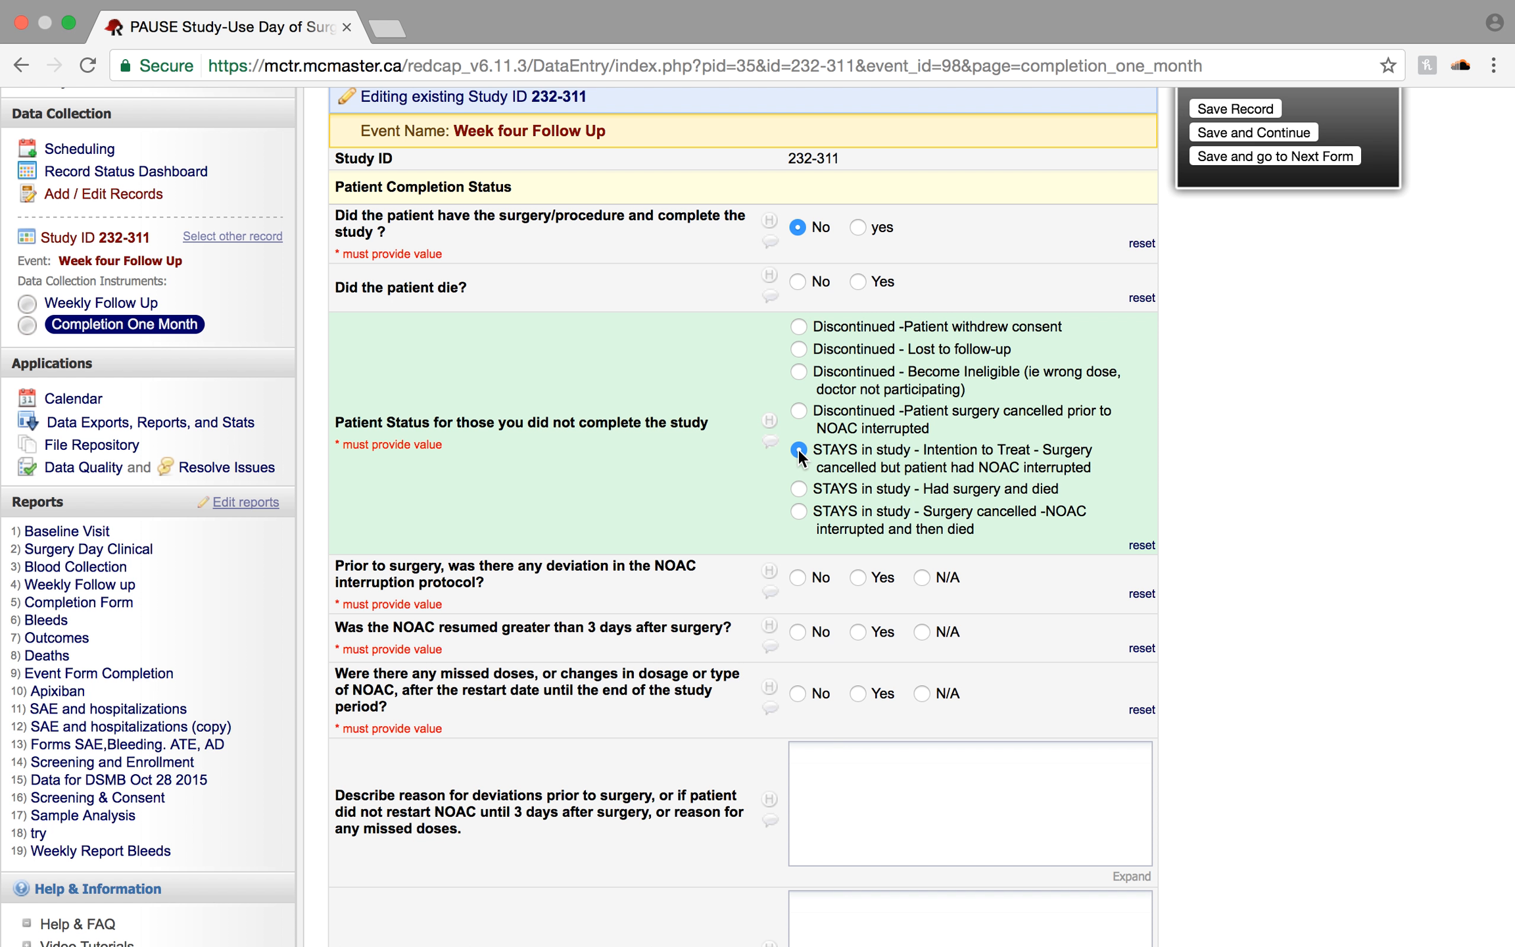
- Answer yes to whether the patient had the surgery and completed the study, agreeing to erase the non-completion status
click(859, 226)
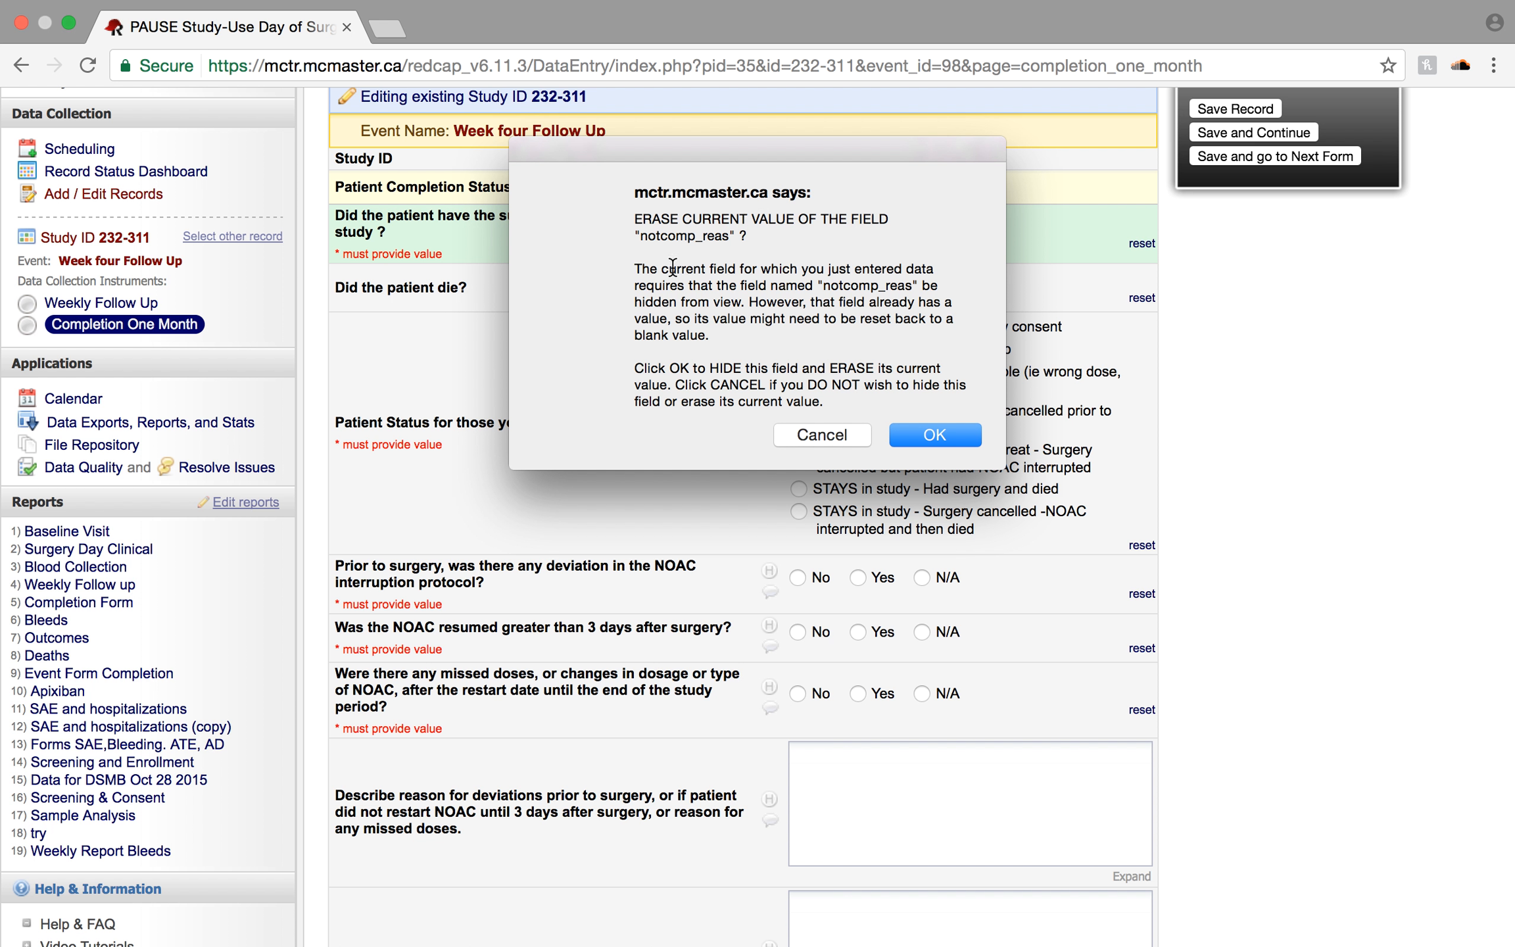
click(952, 436)
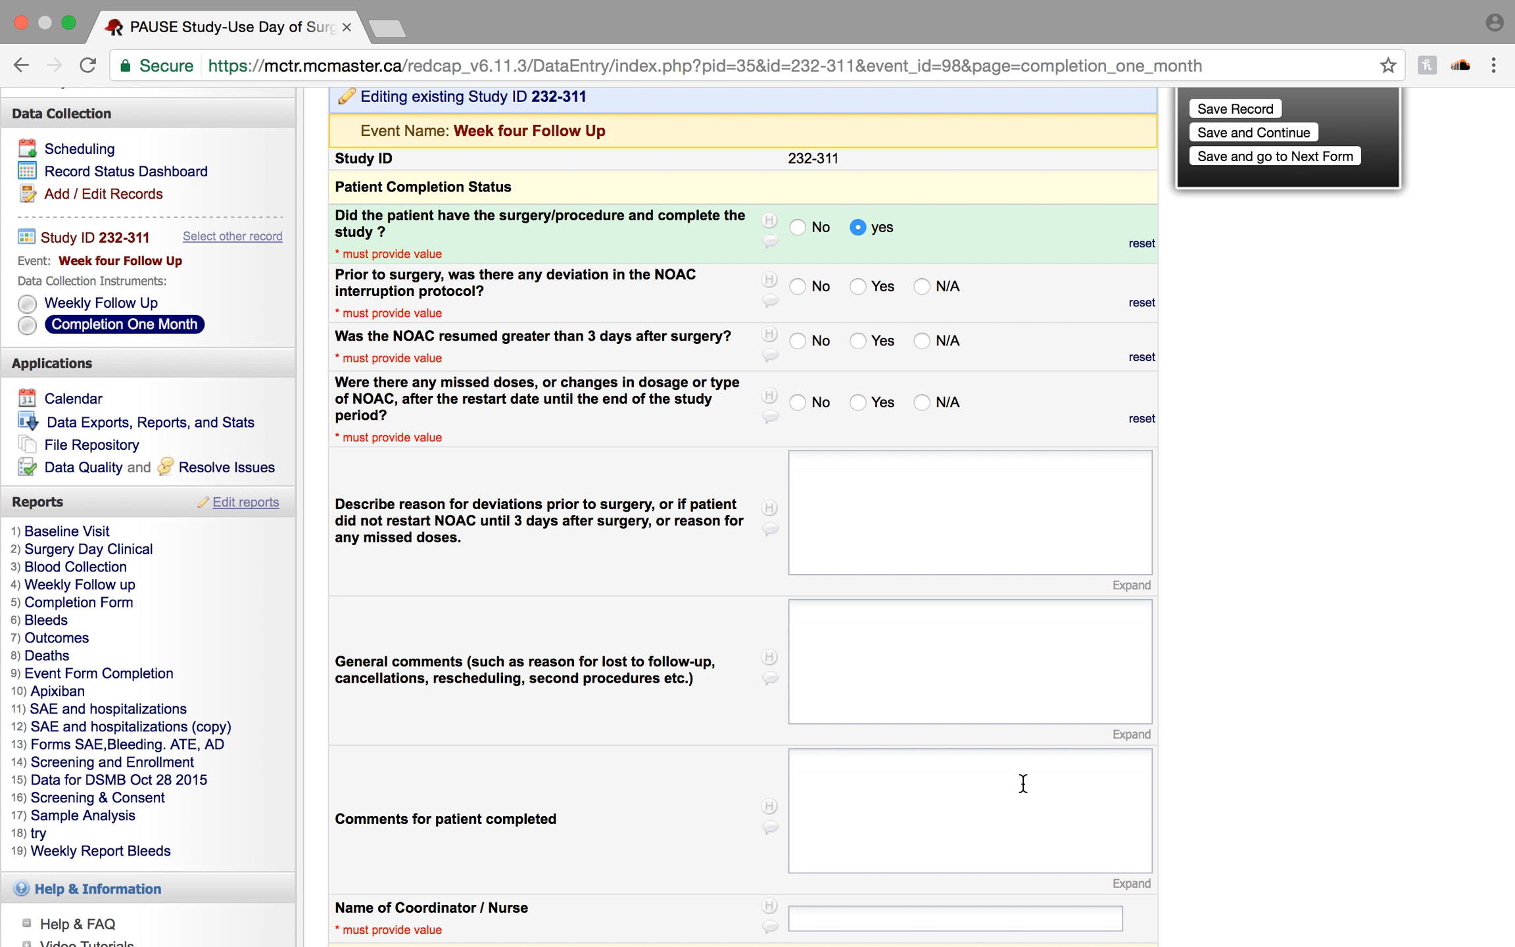
- Save and leave the Completion One Month record, ignoring its missing required fields, and return to the My Projects list
scroll(1018, 782, down, 5)
click(860, 776)
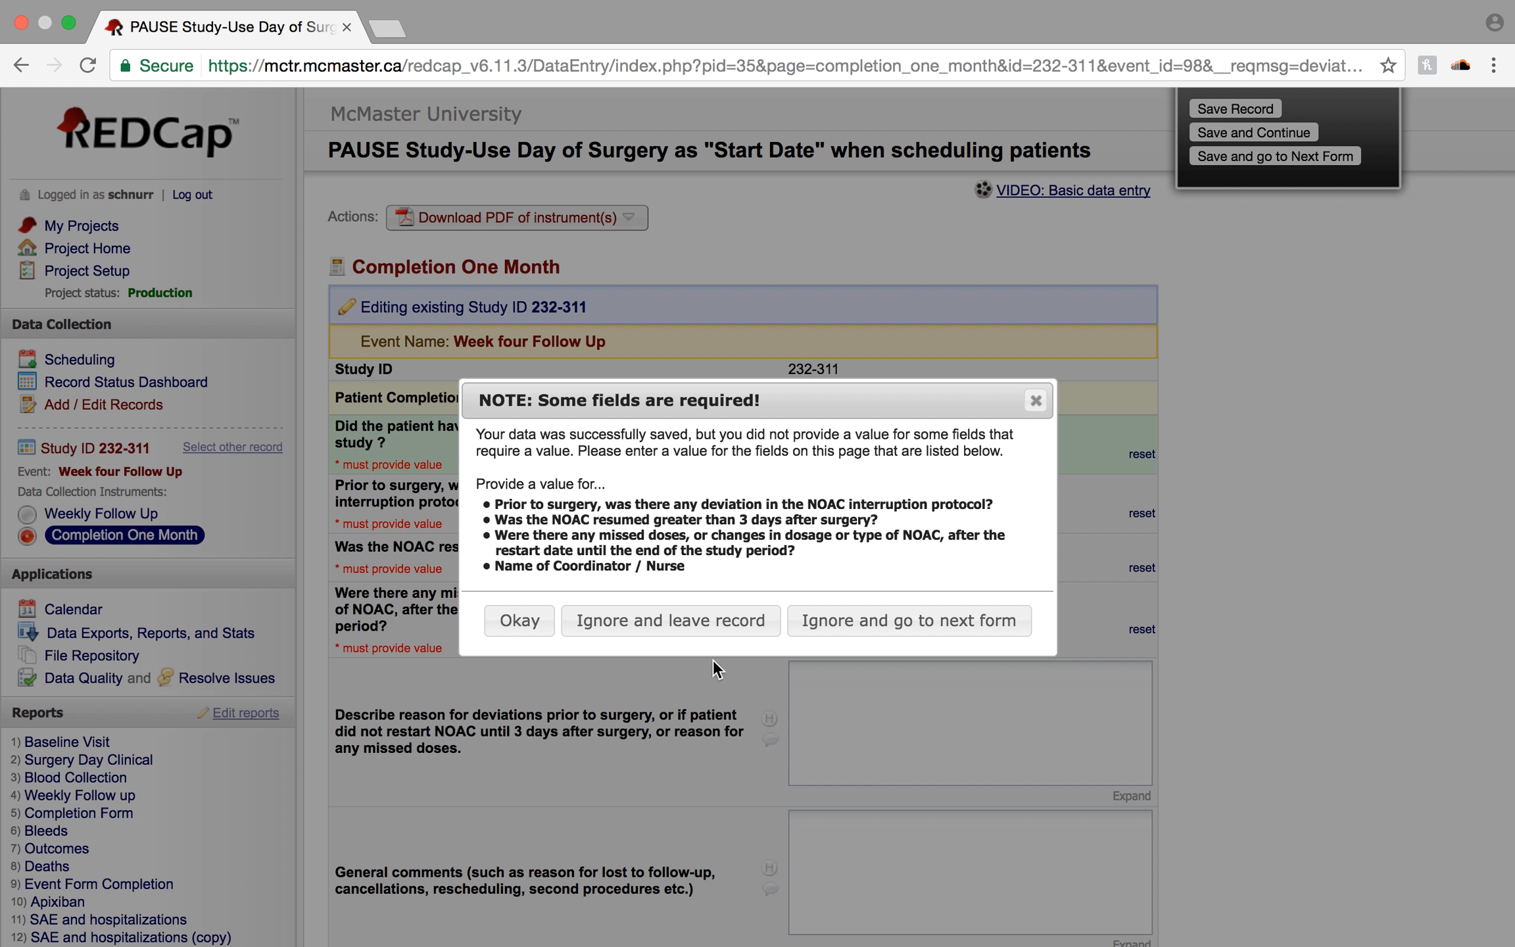
click(707, 631)
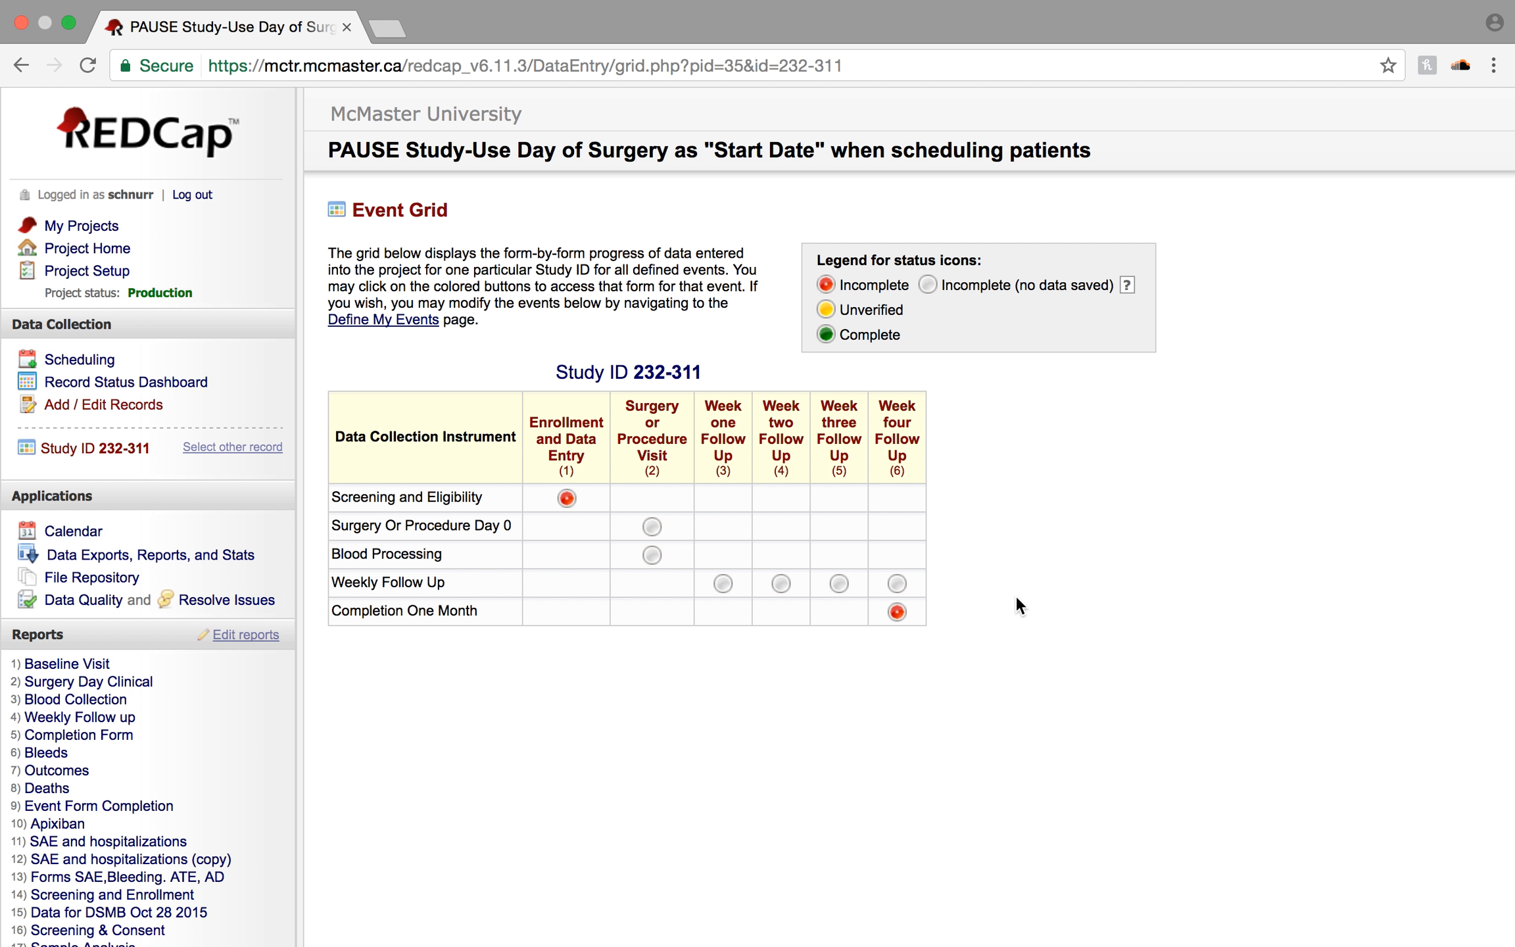
click(102, 226)
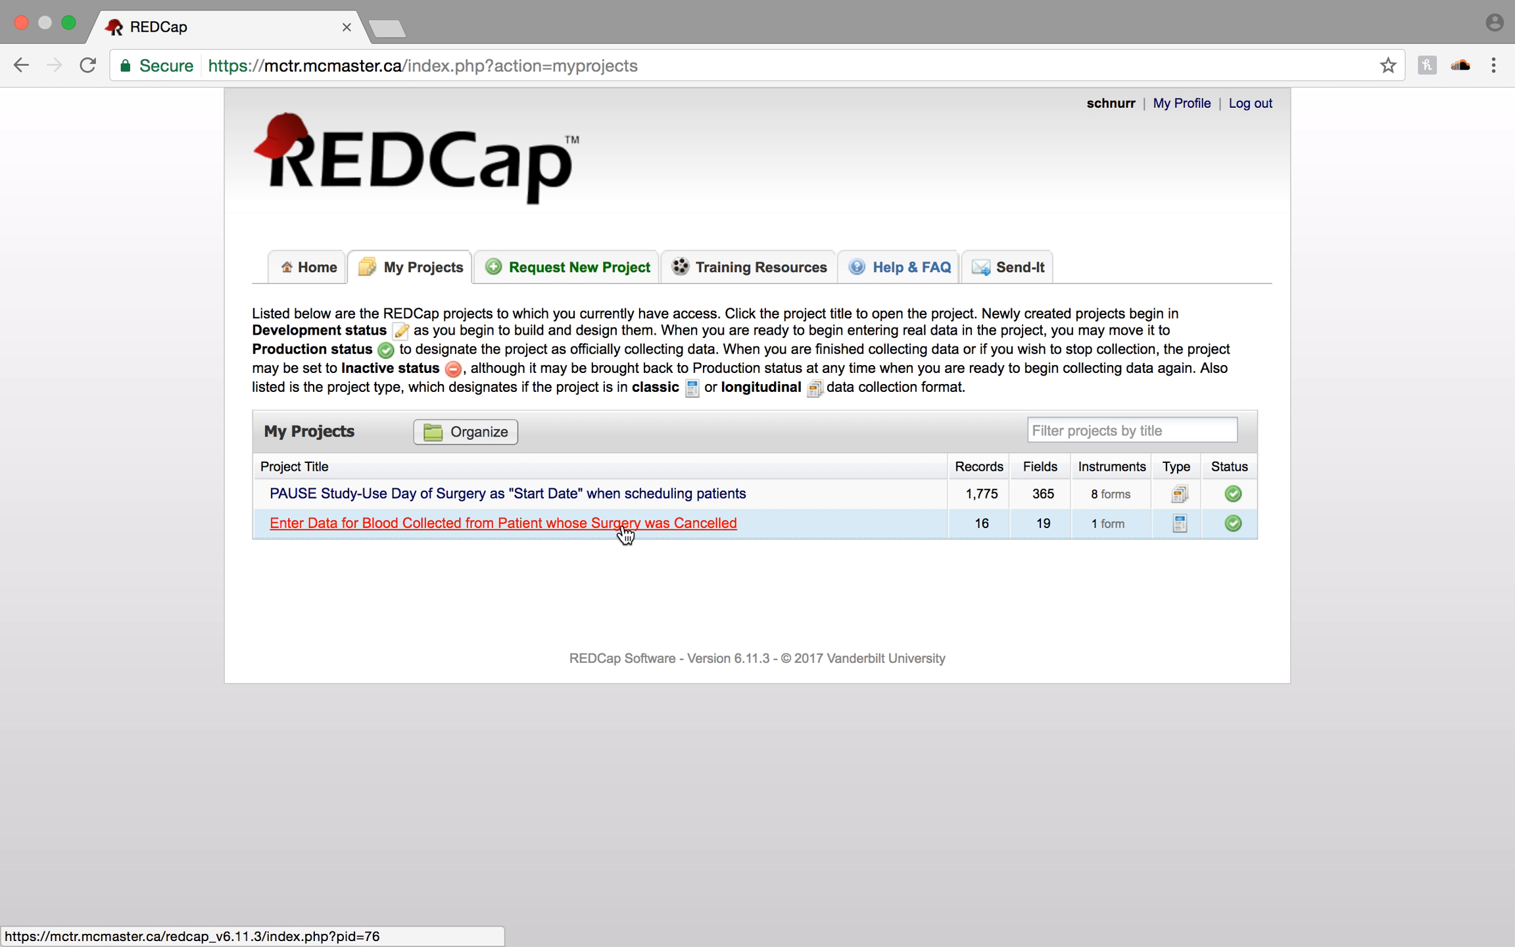